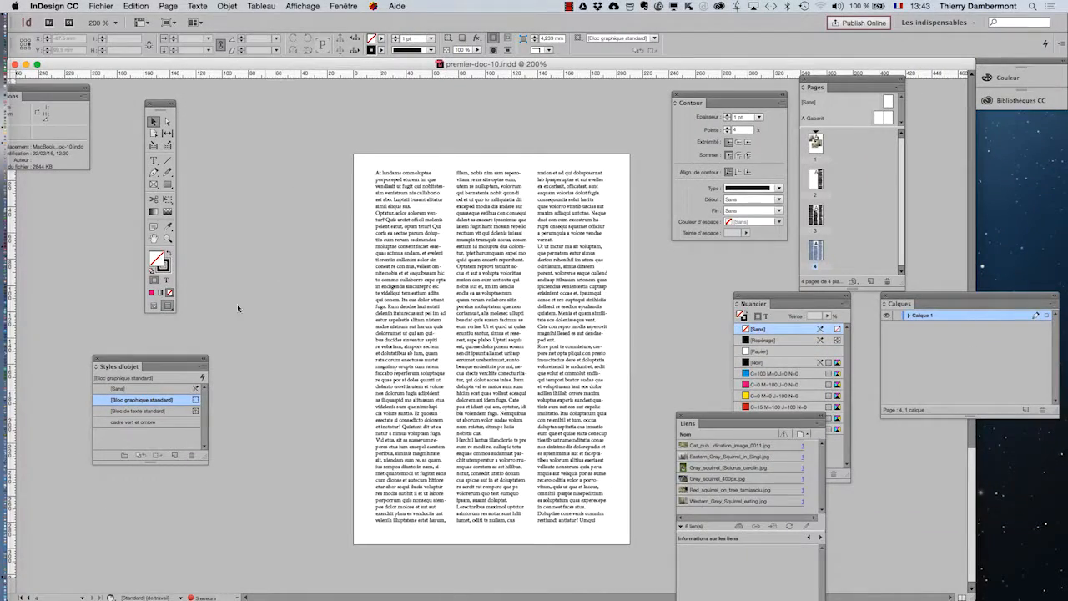
Display page 4 in Normal screen mode and select the linked text columns to examine their frames.
left_click(154, 308)
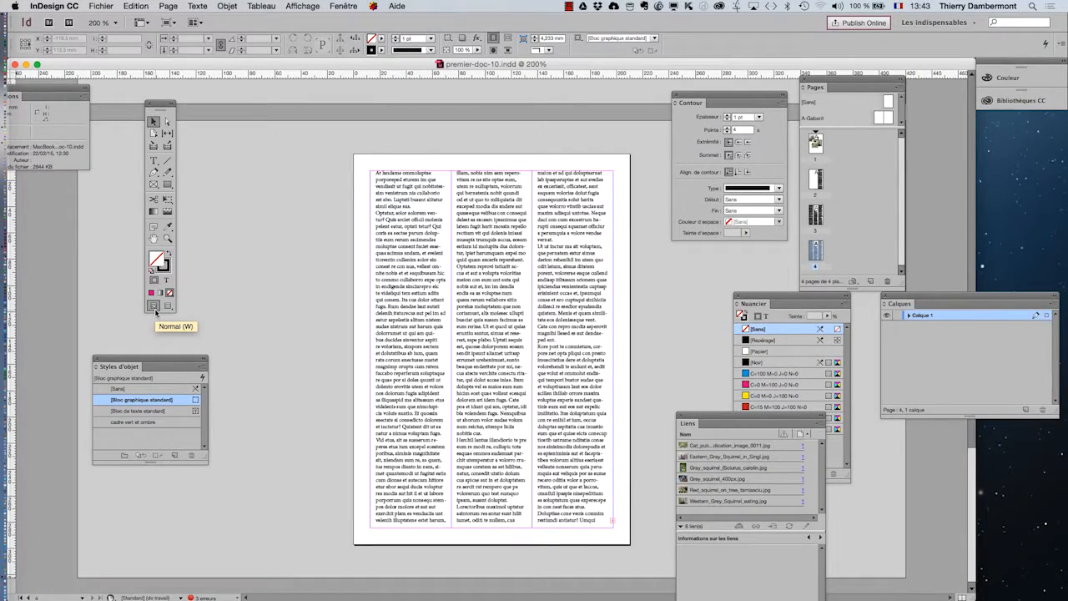
left_click(111, 6)
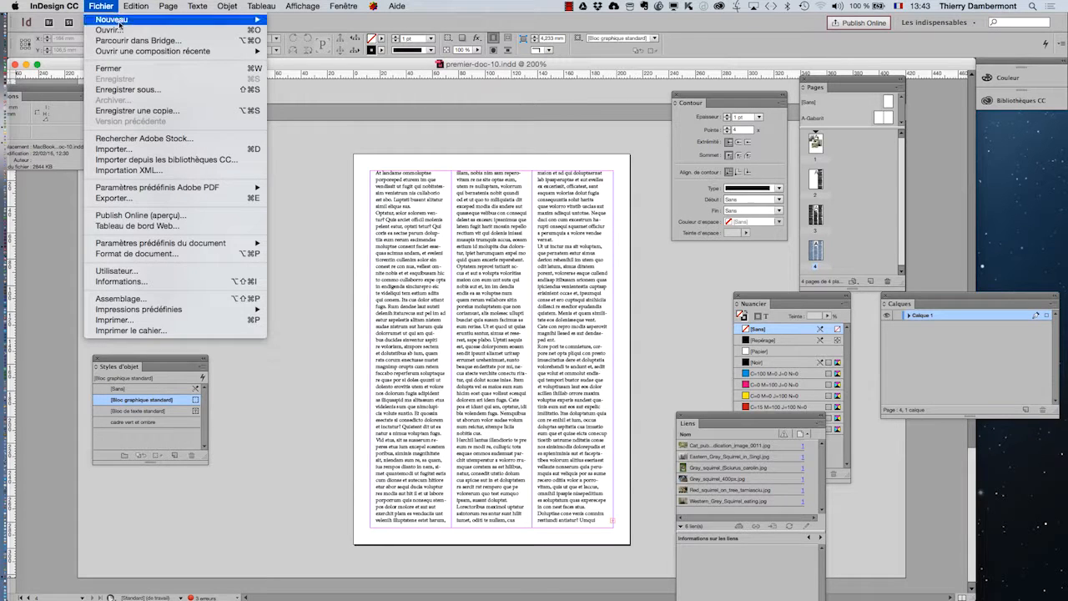
mouse_move(135, 52)
left_click(312, 221)
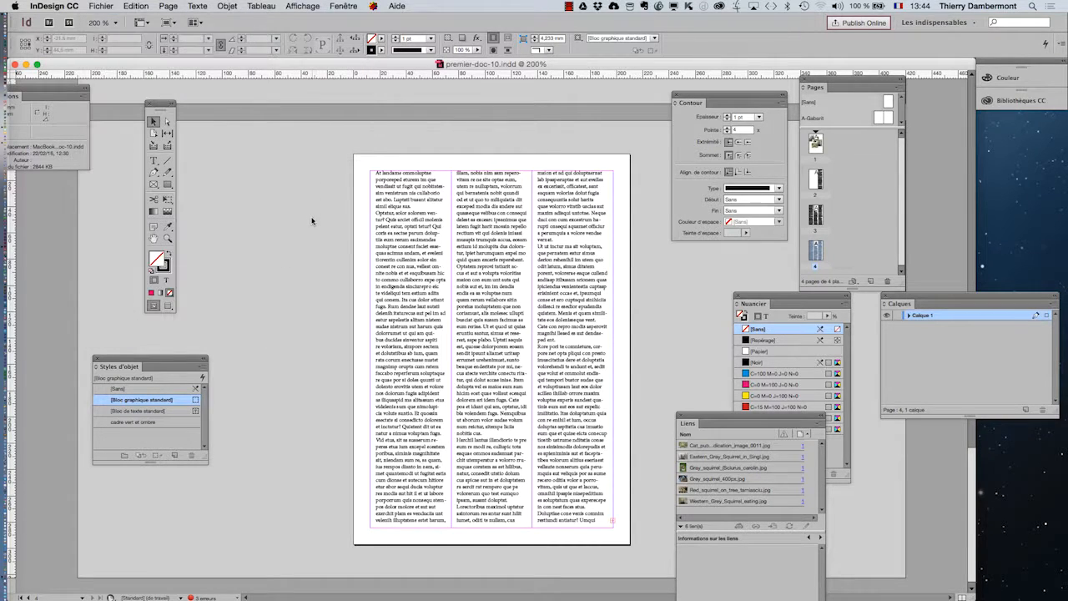
left_click(477, 329)
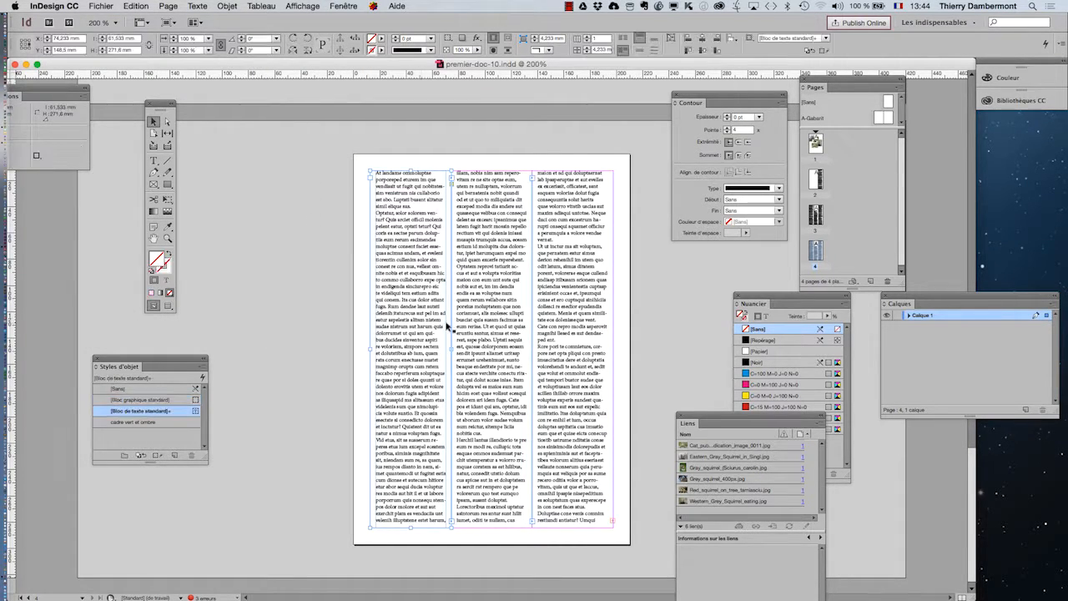
left_click(579, 337, "shift")
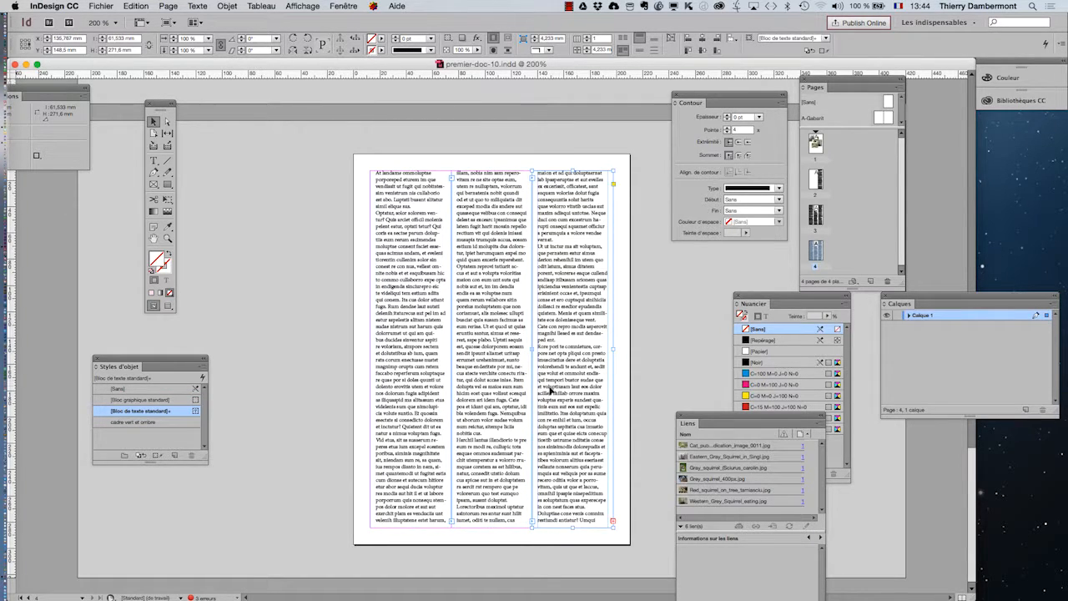
left_click(435, 390, "shift")
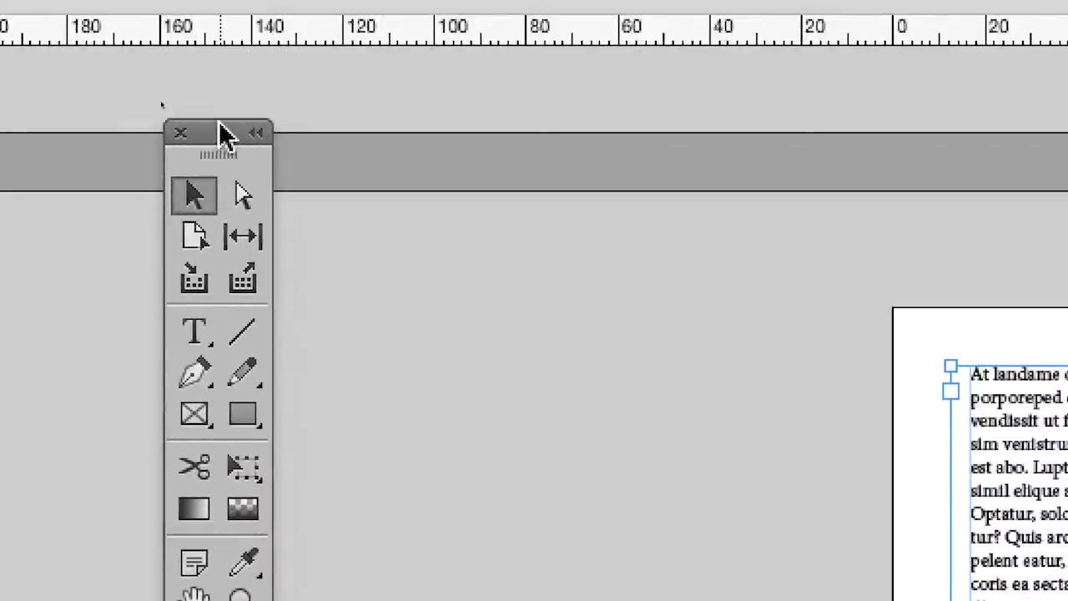
Try to shorten the first text column by scaling its frame upward from the bottom edge with the Free Transform tool.
left_click_drag(219, 127, 351, 215)
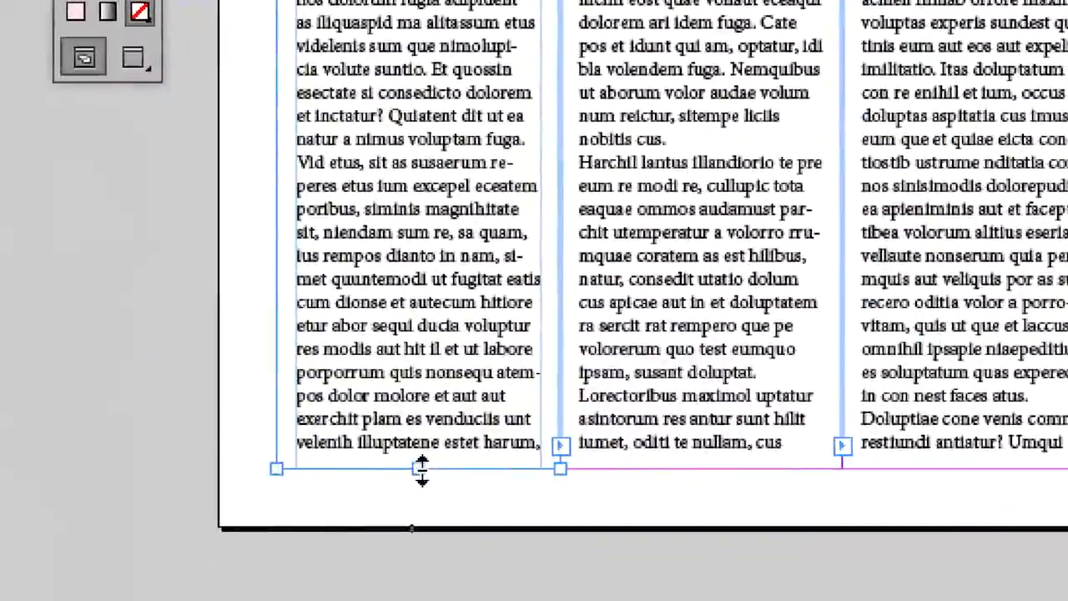
left_click_drag(418, 539, 427, 289)
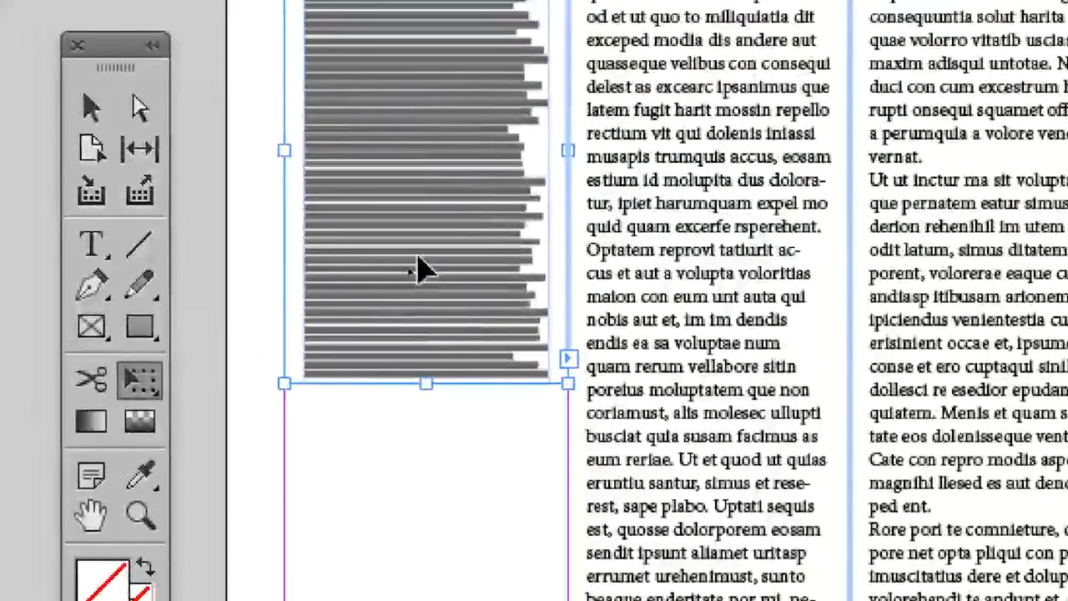
key("super+equal")
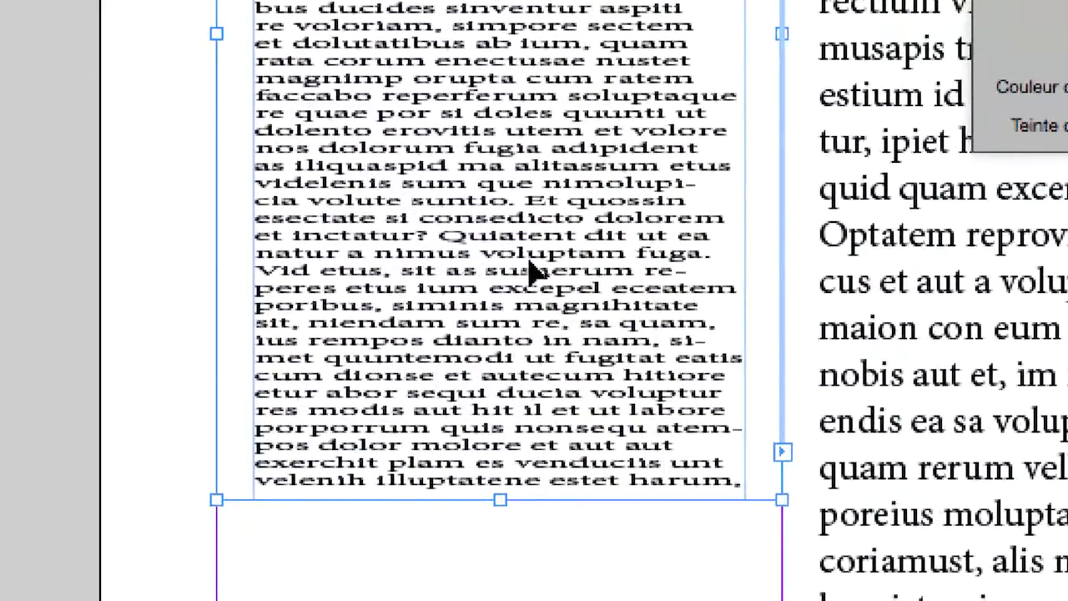
key("super+equal")
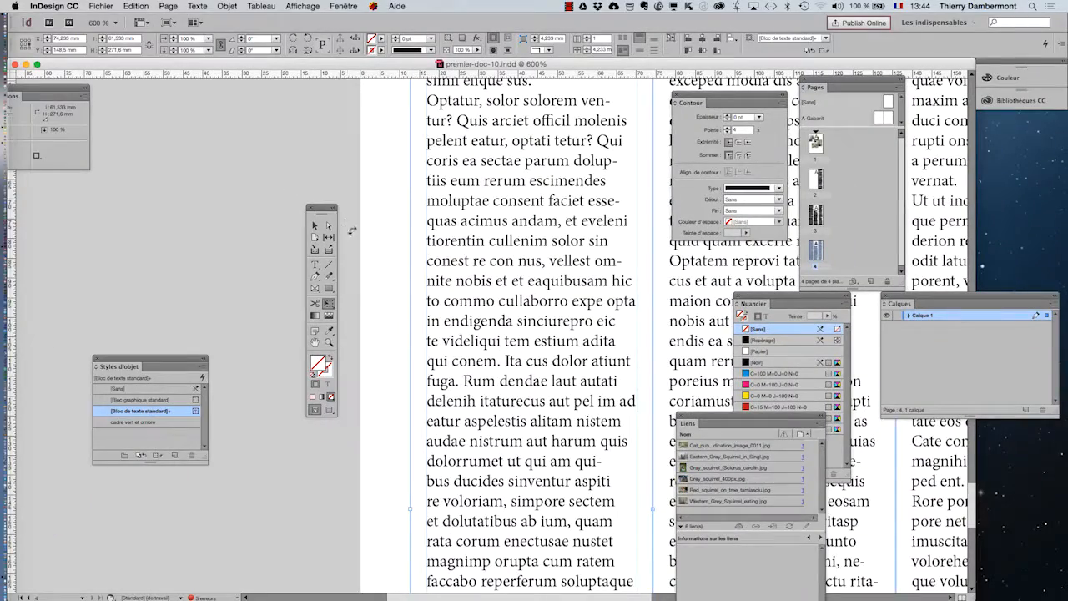
key("super+minus")
key("super+minus")
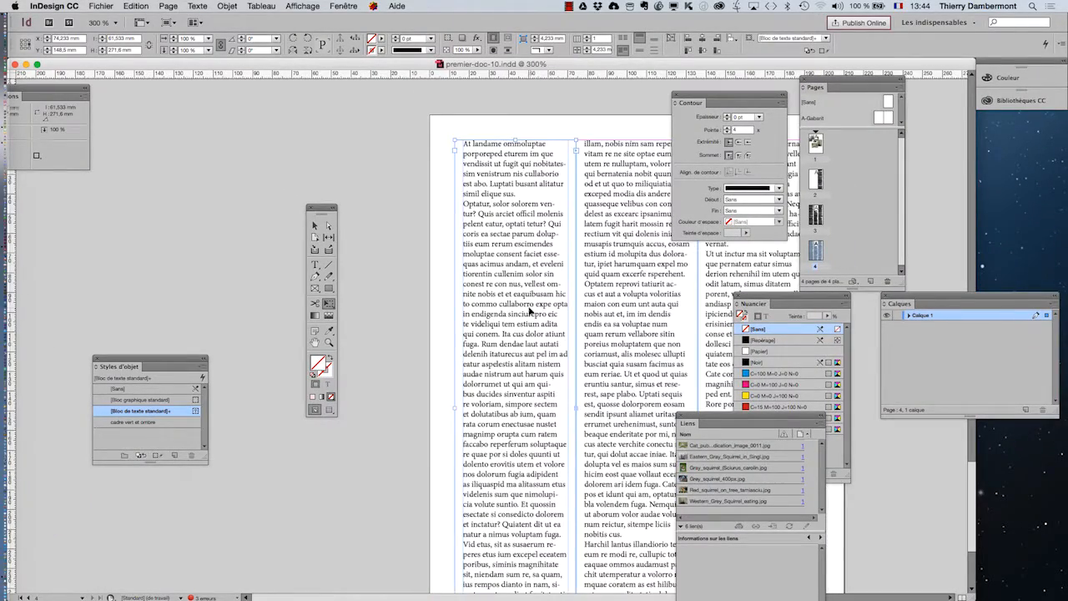
Shorten the first column's text frame from its bottom edge to about 119 mm high with the Selection tool.
left_click(314, 343)
left_click_drag(464, 339, 396, 197)
left_click(316, 226)
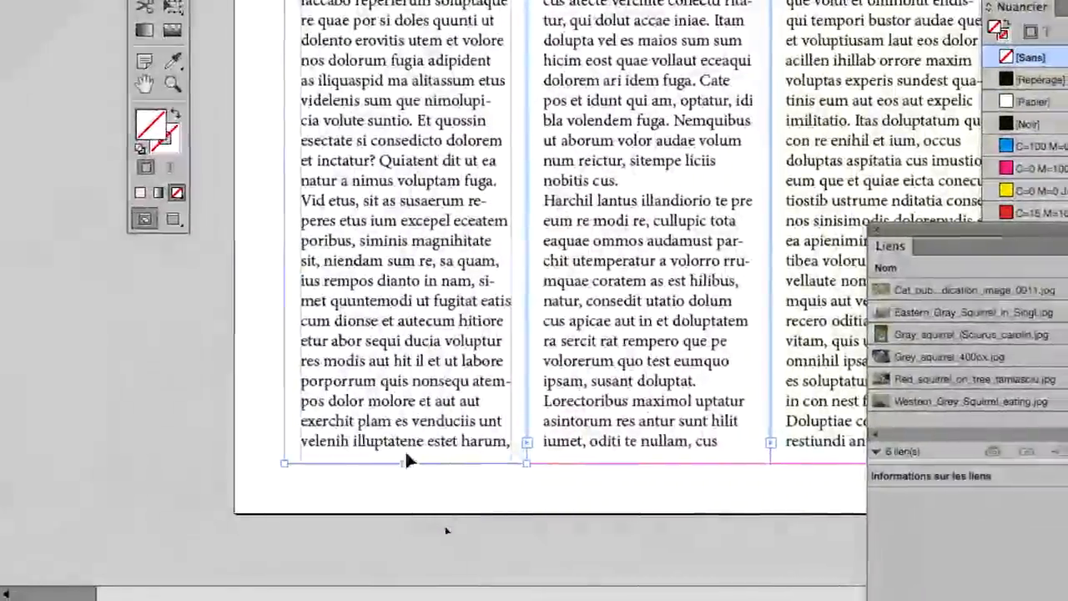
left_click_drag(405, 462, 411, 258)
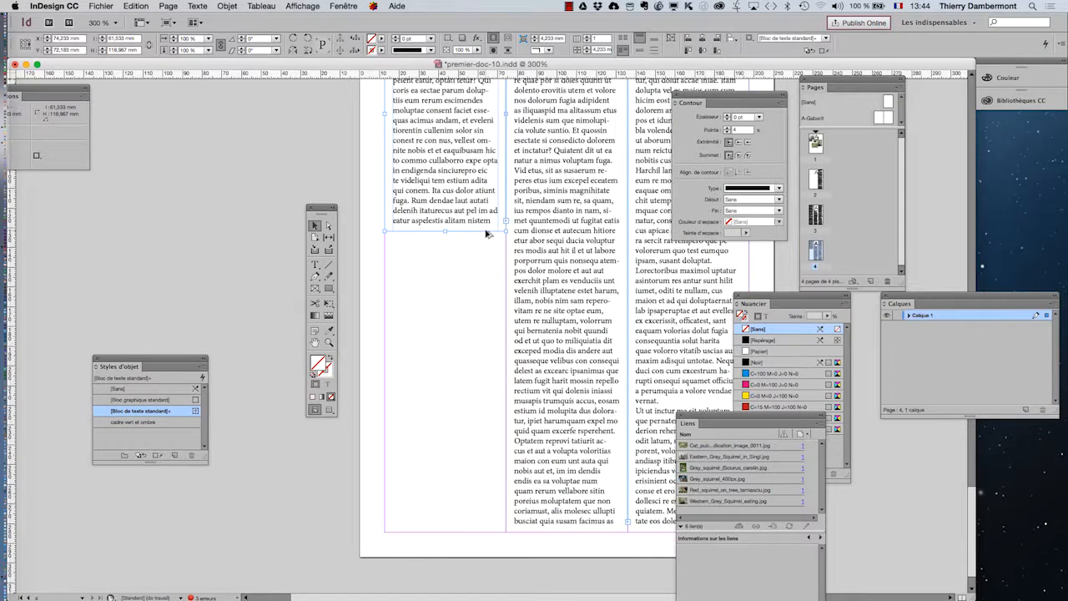
scroll(487, 233, "up", 5)
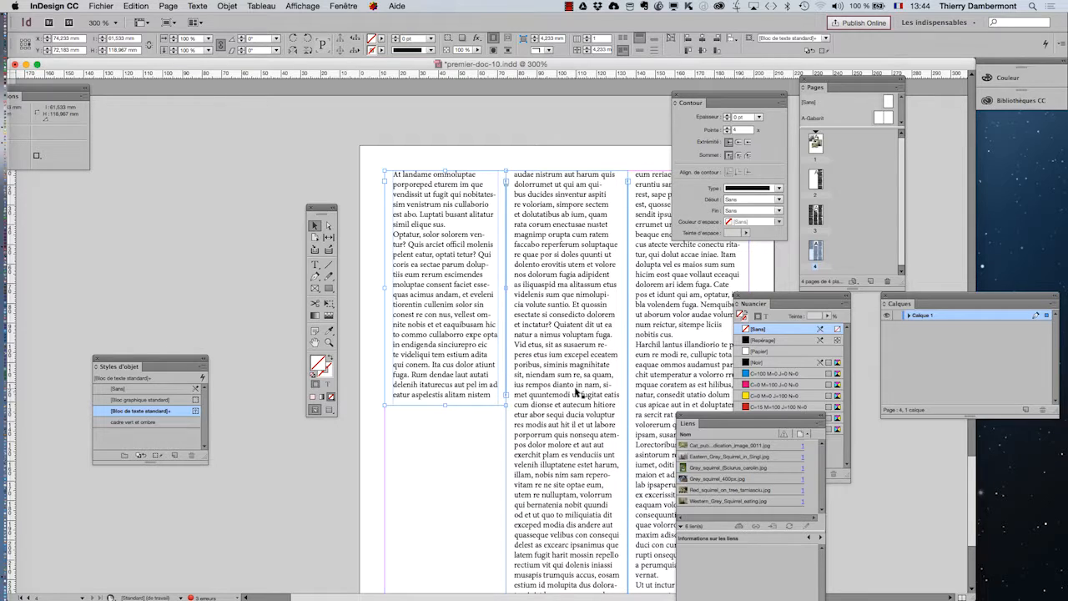
Save the document under the new name premier-doc-11.indd in the ID jour 1 matin folder.
left_click(315, 342)
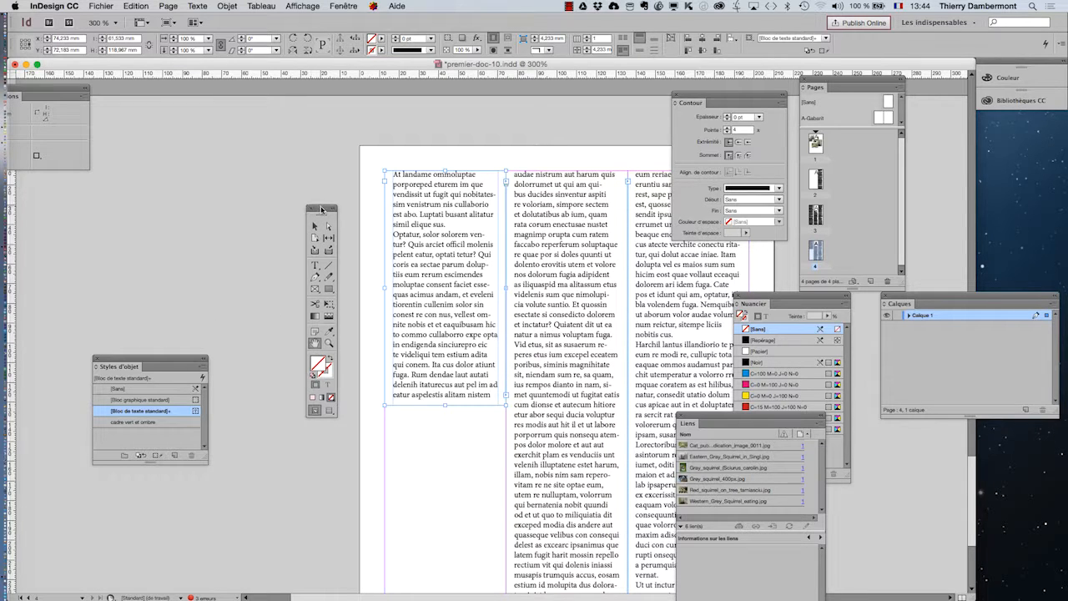
left_click_drag(322, 208, 168, 170)
left_click_drag(429, 374, 349, 223)
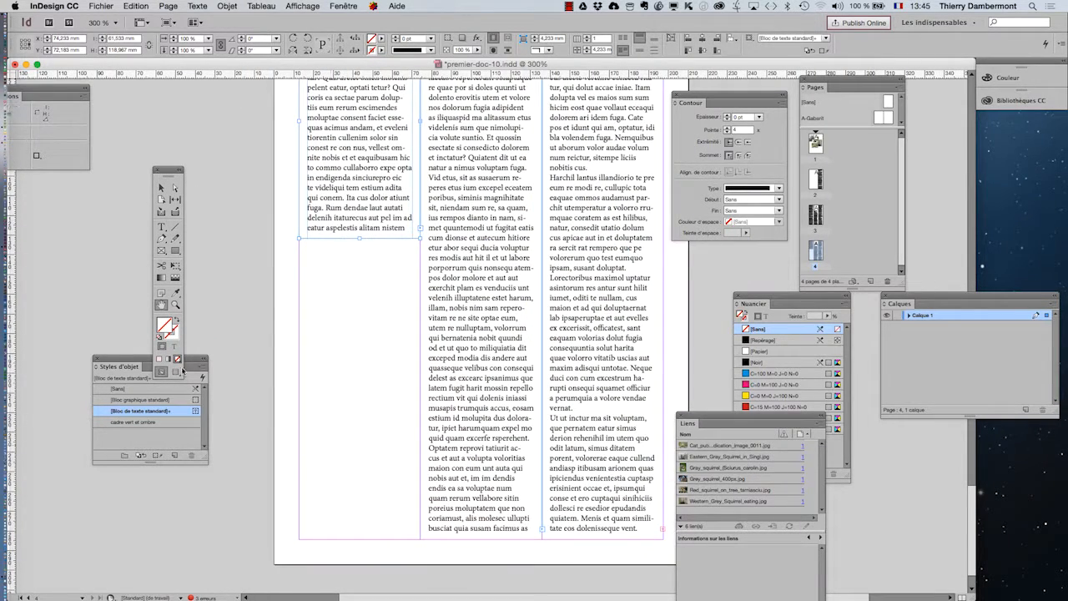
left_click(162, 372)
left_click(101, 5)
left_click(168, 90)
left_click(549, 97)
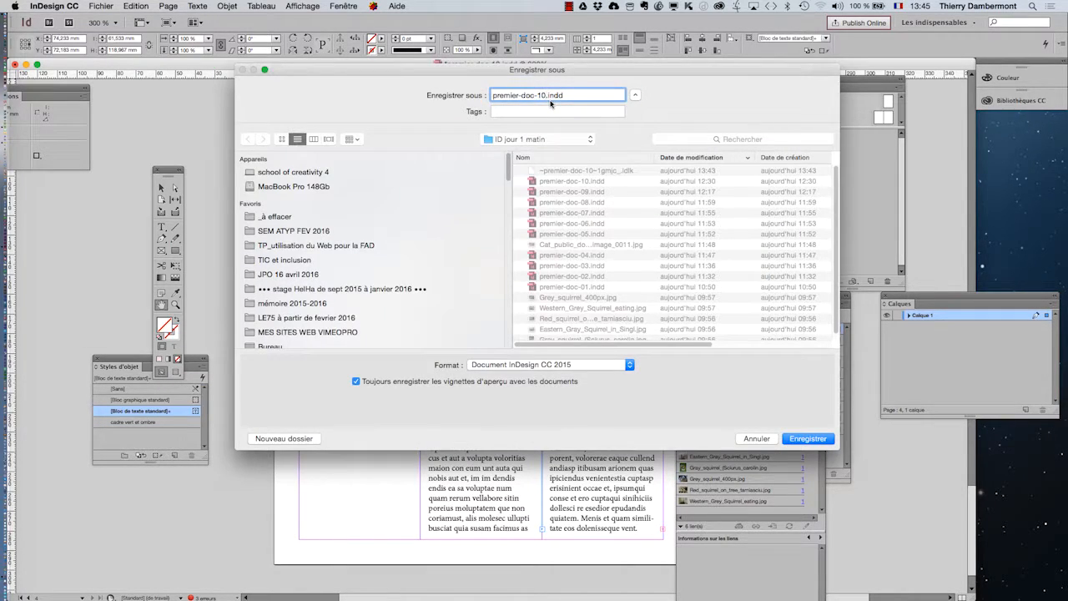
key("BackSpace")
type("1")
left_click(804, 439)
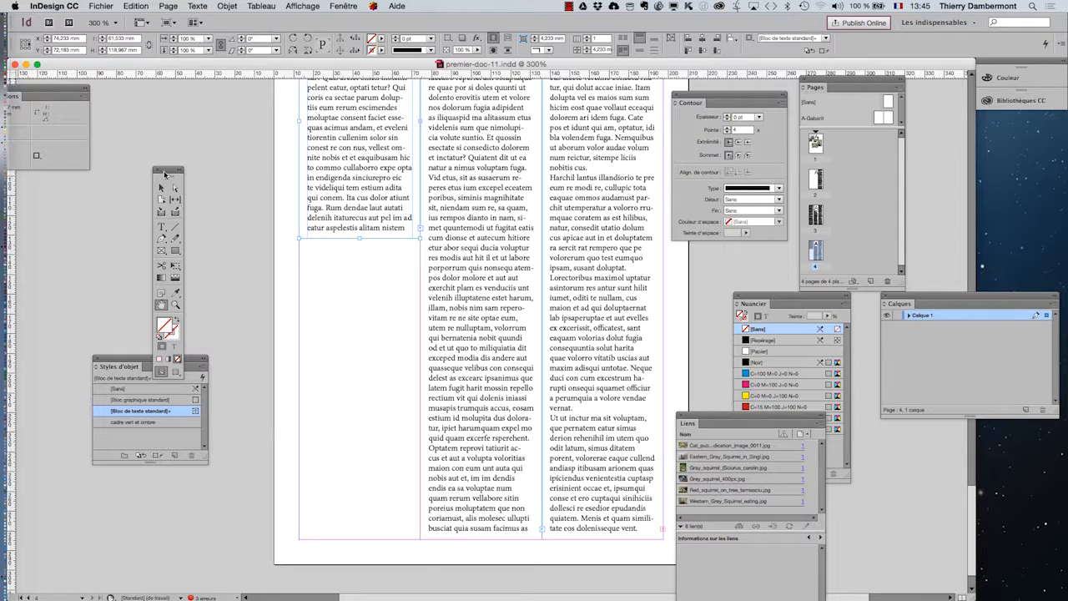
Move the floating Tools palette away from the page and deselect the text frame with the Selection tool.
left_click_drag(164, 173, 201, 111)
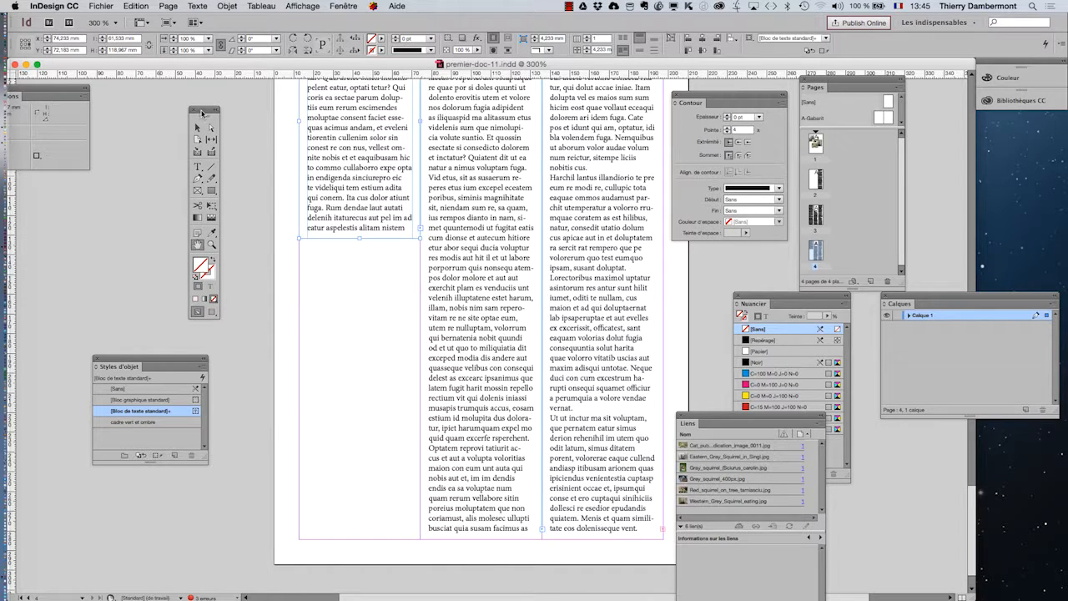
left_click_drag(201, 111, 146, 106)
left_click(146, 122)
left_click(205, 146)
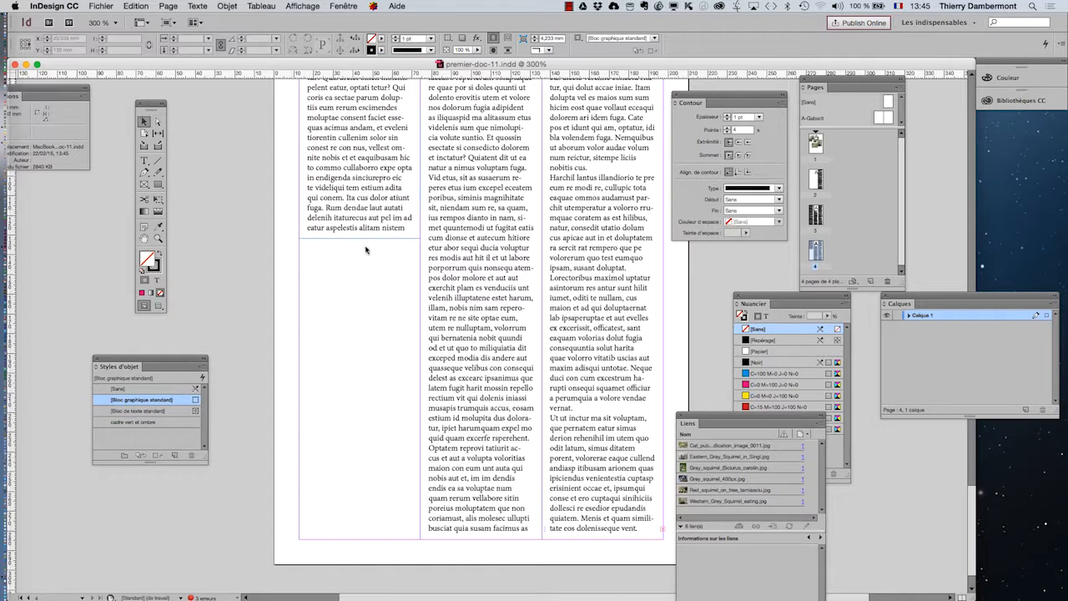
Enlarge the Links panel, make its file list taller, and place it clear of the empty first column.
left_click_drag(699, 415, 546, 149)
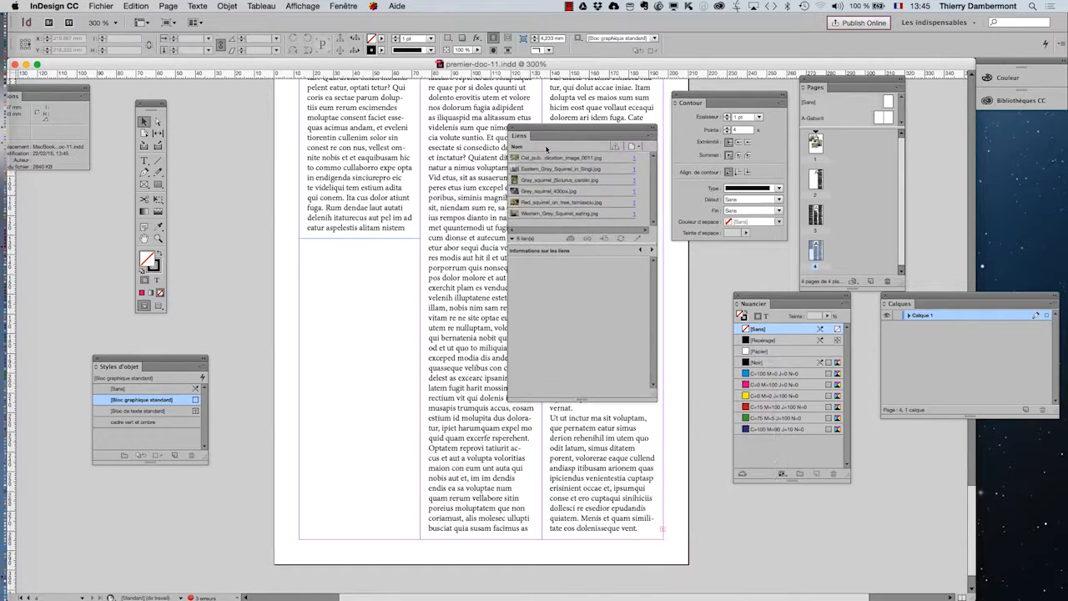
left_click_drag(653, 397, 735, 495)
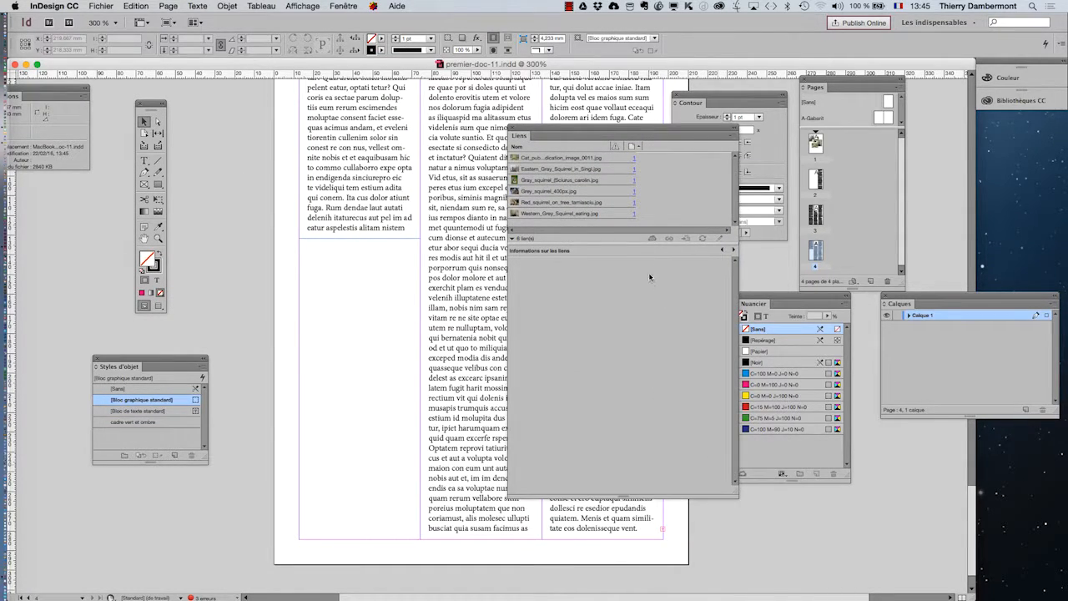
left_click_drag(644, 242, 654, 325)
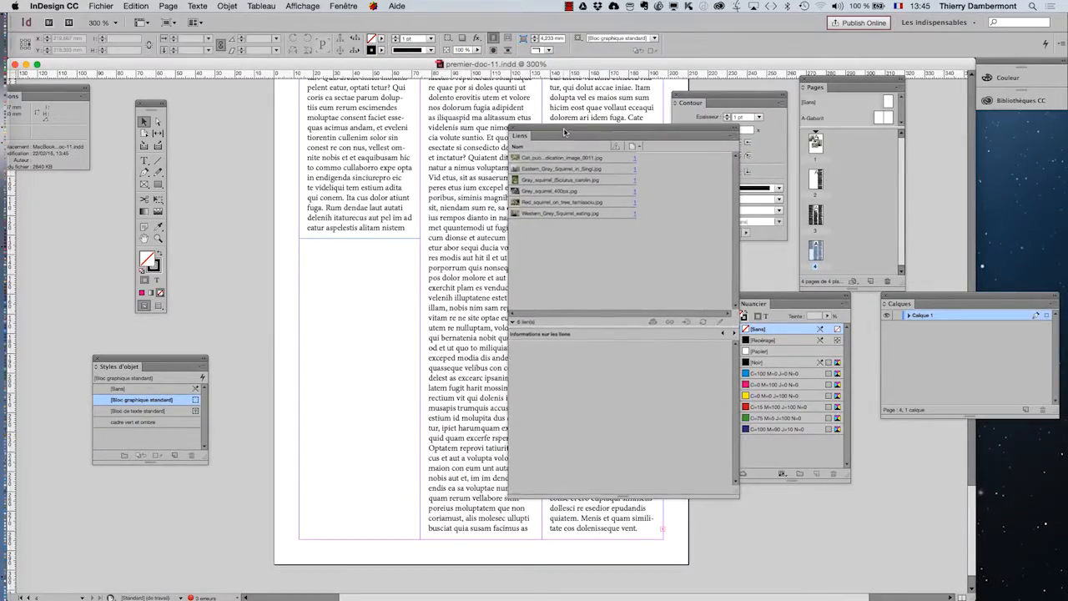
left_click_drag(567, 136, 627, 127)
Switch to Firefox, hide the other applications, and reposition and widen the browser window.
mouse_move(17, 467)
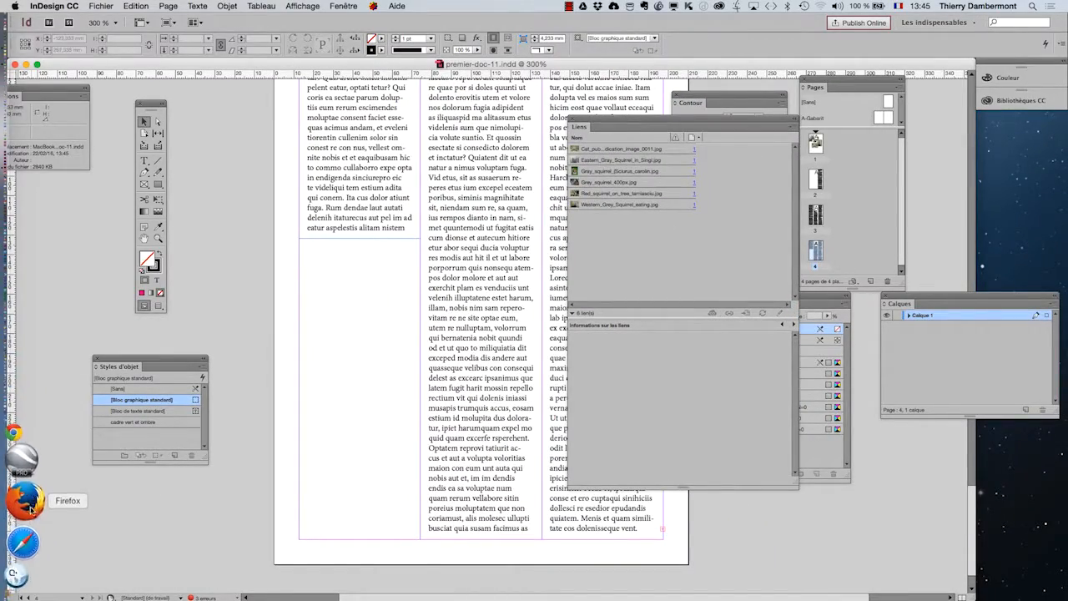
left_click(25, 497)
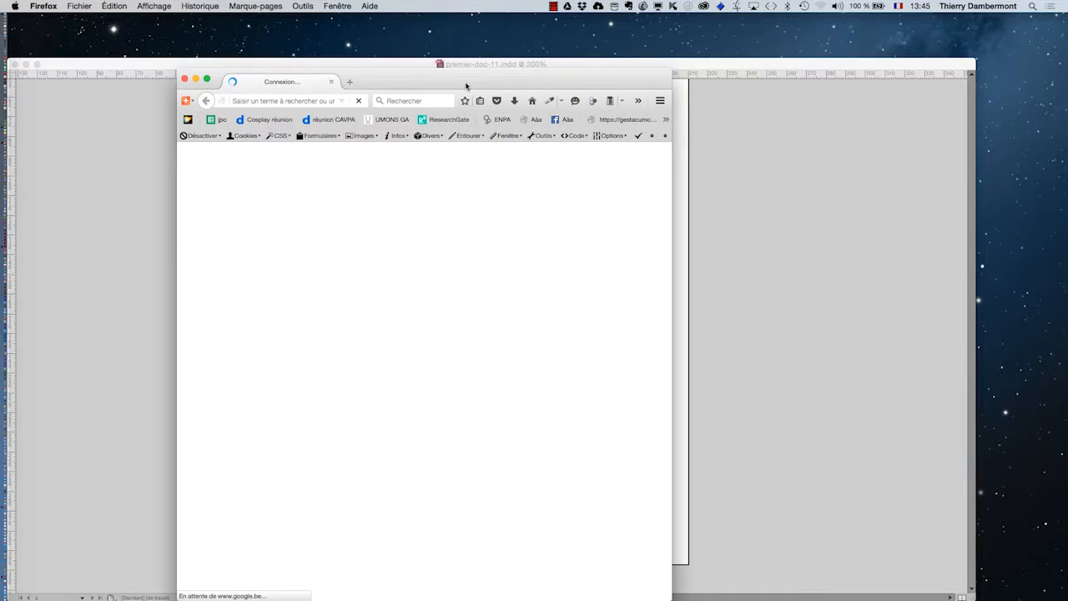
key("super+alt+h")
left_click_drag(465, 86, 368, 58)
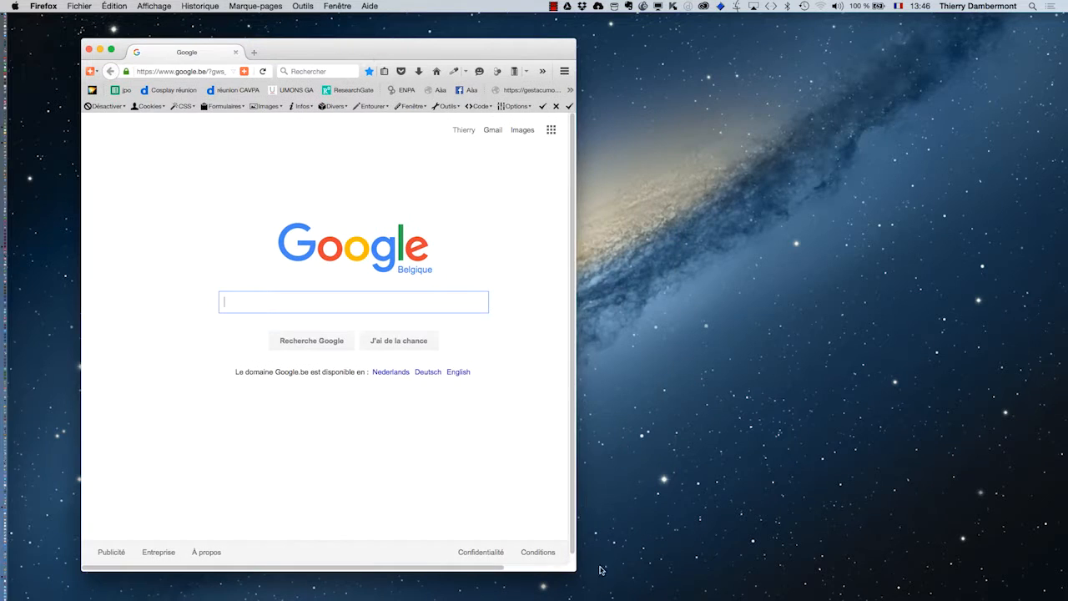
left_click_drag(573, 571, 982, 561)
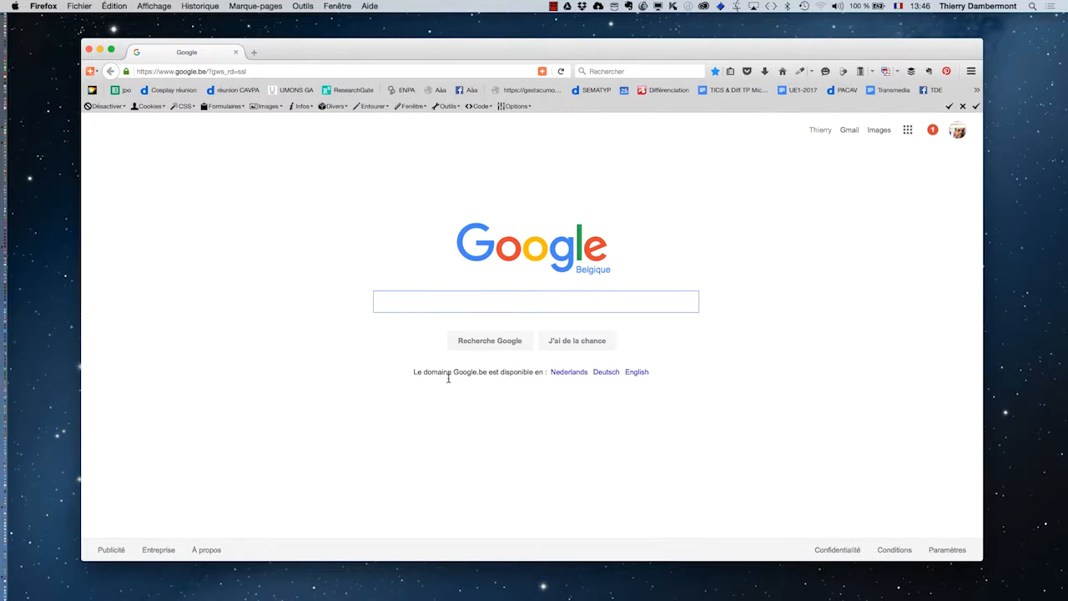
Search Google for giraffe "public domain".
left_click(375, 308)
type("giraffe")
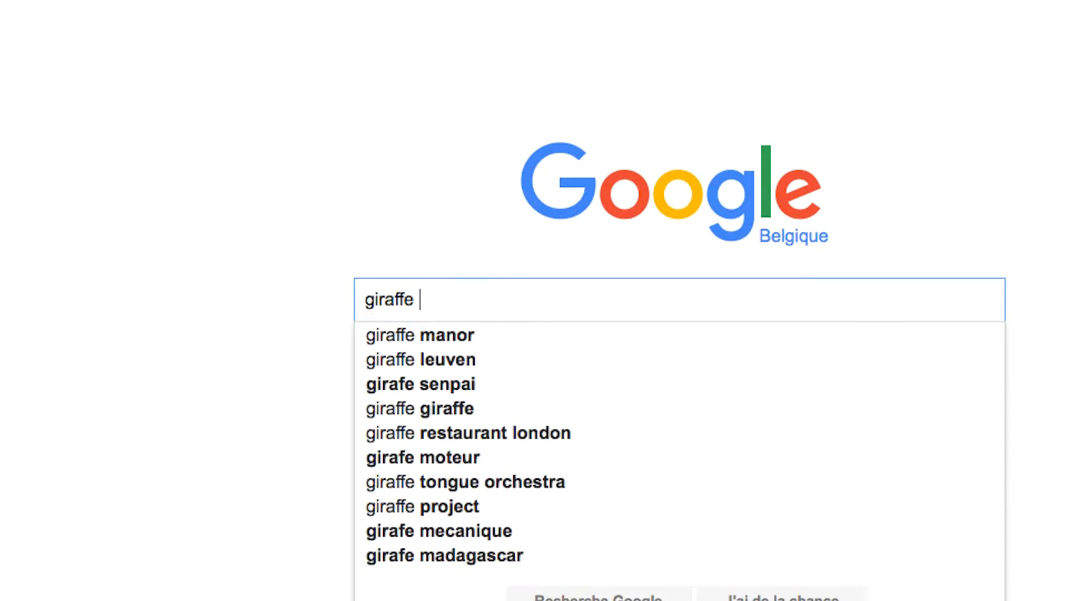
type(" \"public do")
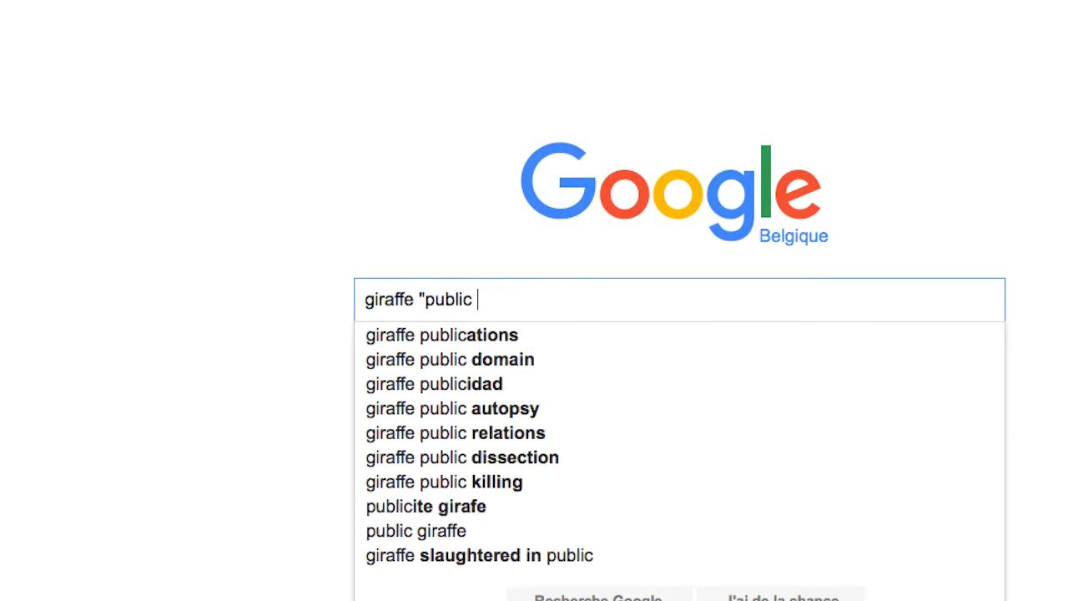
type("main\"")
key("Return")
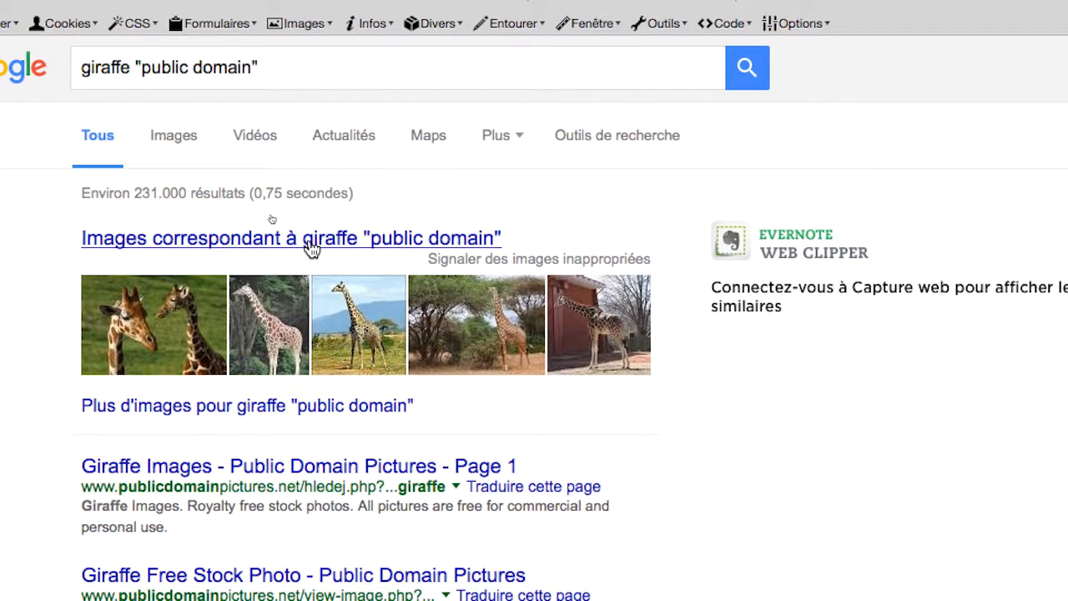
Show the giraffe image results and limit them to sizes larger than 2272 × 1704 (4 Mpx).
left_click(311, 247)
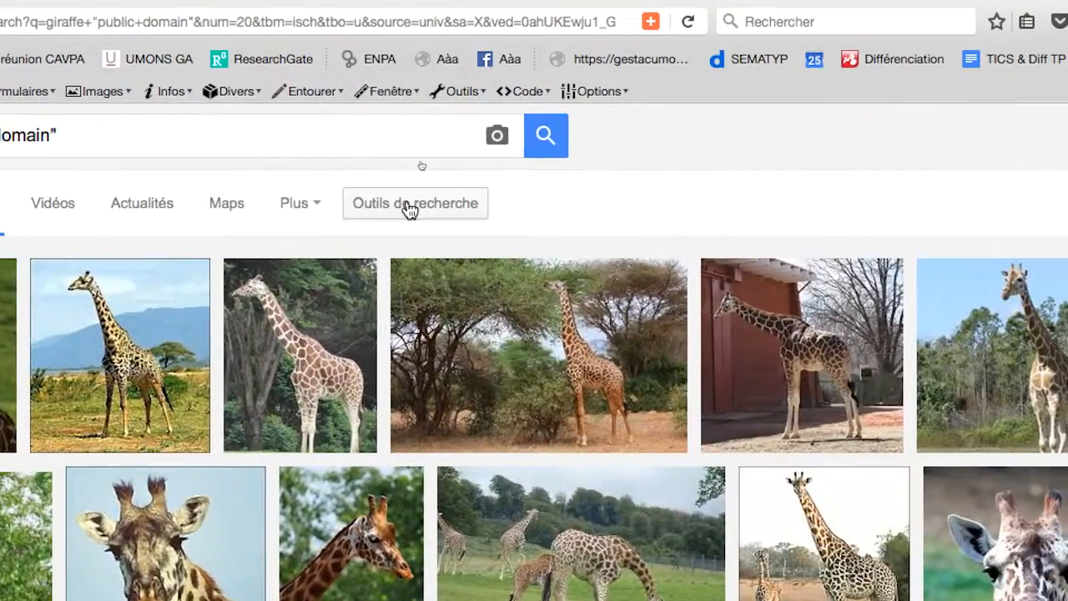
left_click(705, 136)
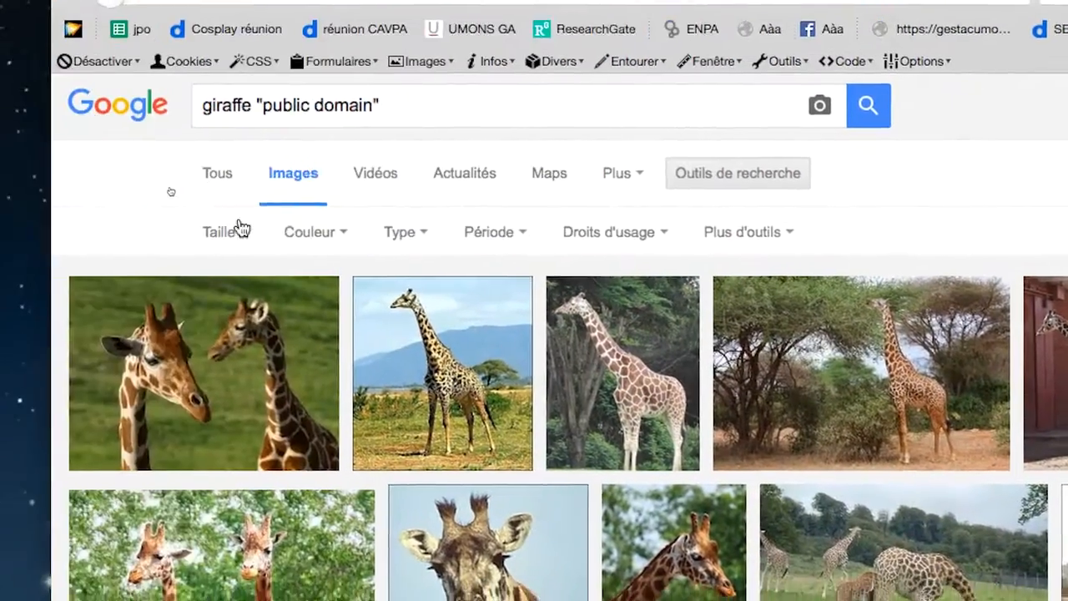
left_click(213, 206)
mouse_move(296, 385)
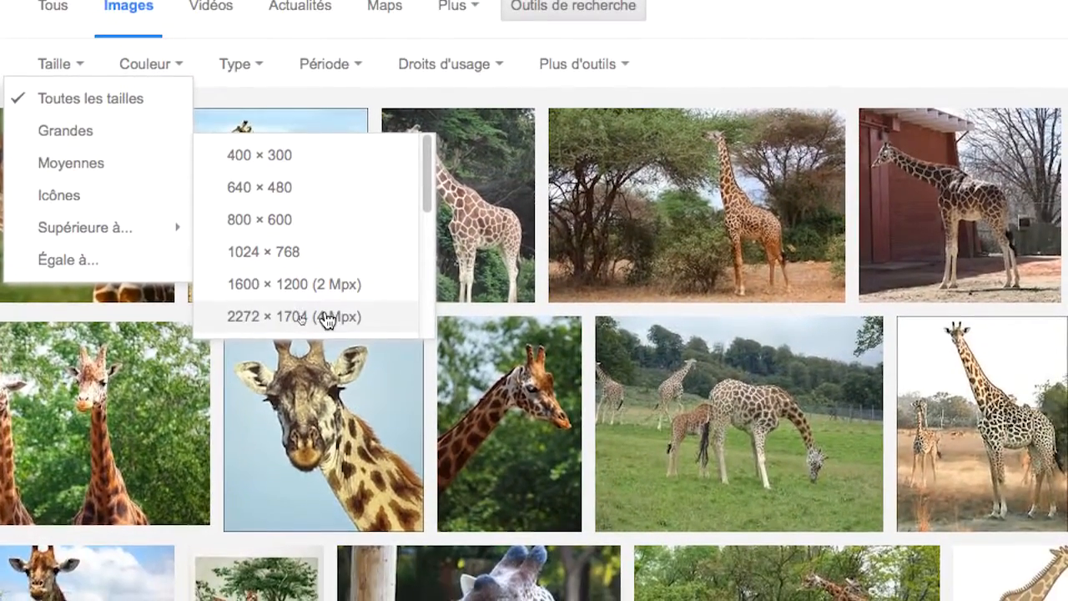
left_click(325, 317)
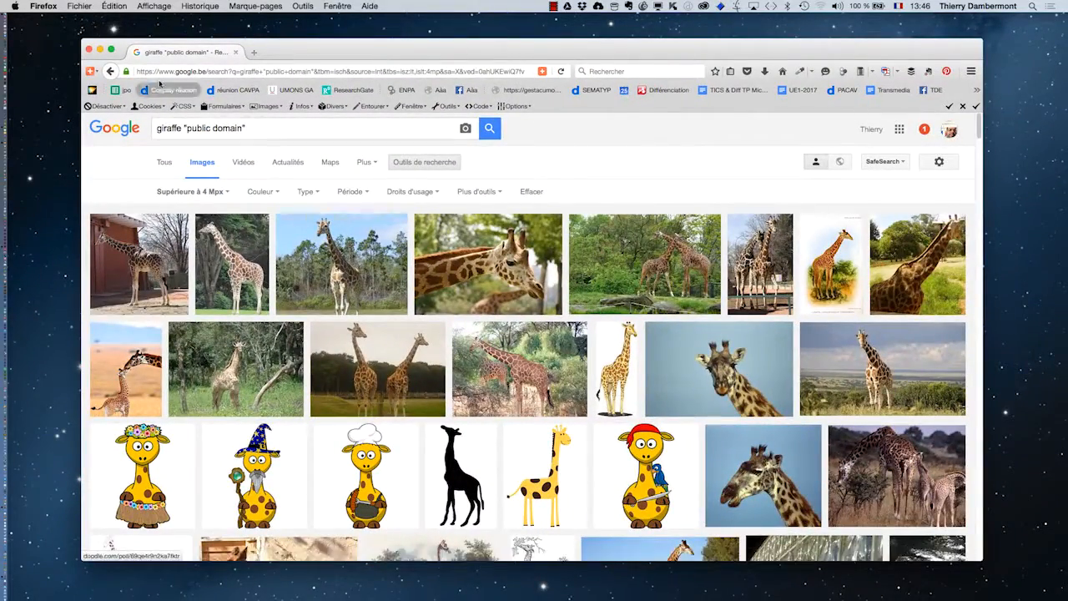
Open a second browser window, move it over the giraffe results, and enlarge it to cover most of the desktop.
left_click(79, 6)
left_click(86, 31)
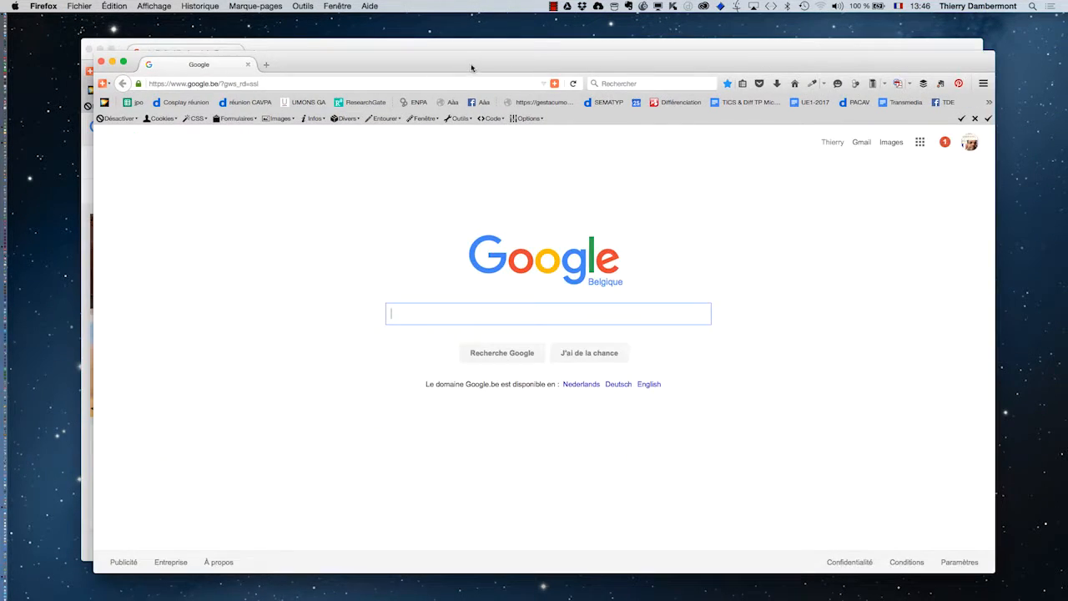
left_click_drag(471, 68, 430, 38)
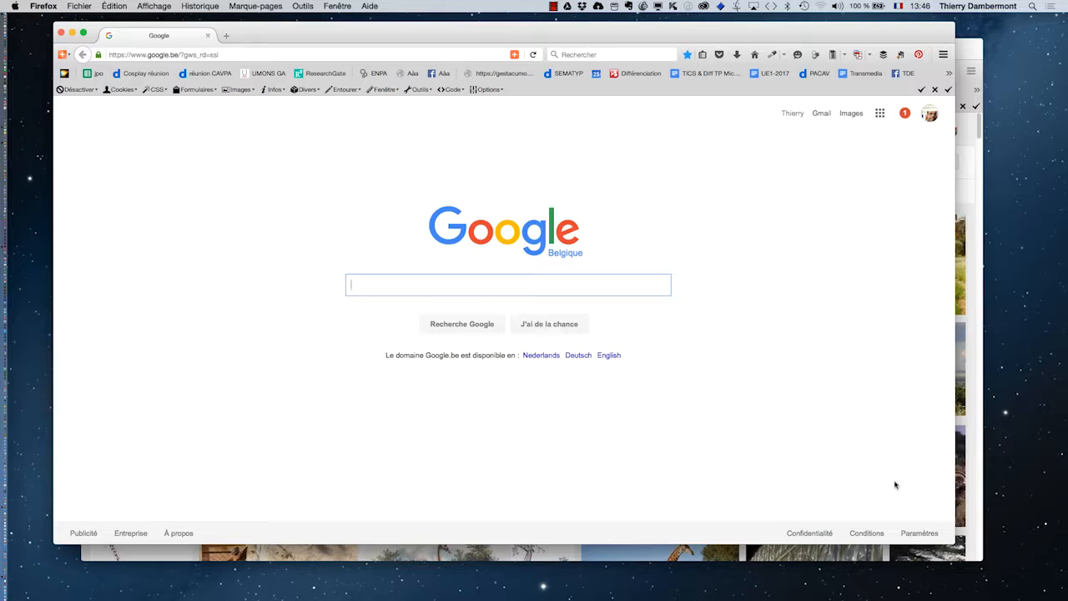
left_click_drag(955, 544, 993, 572)
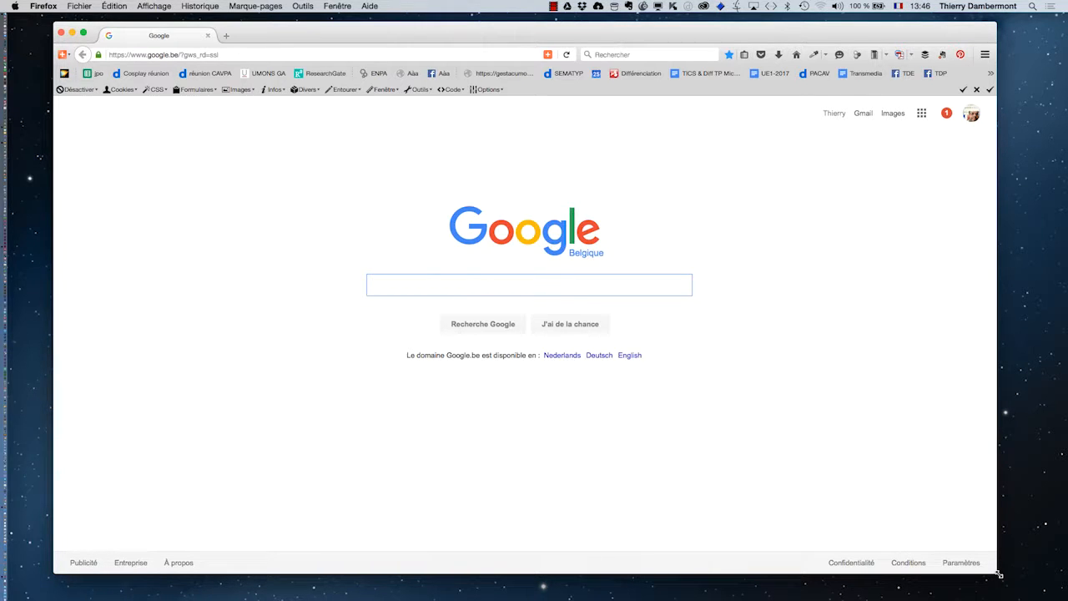
Search Google for idikotv and highlight the search term on the results page.
left_click(602, 55)
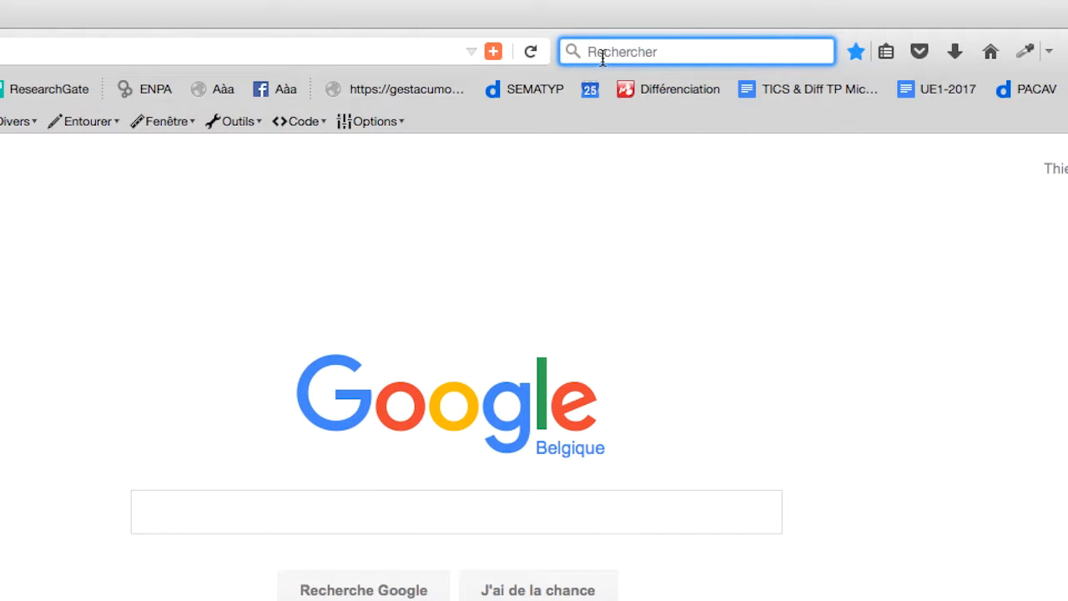
type("idi")
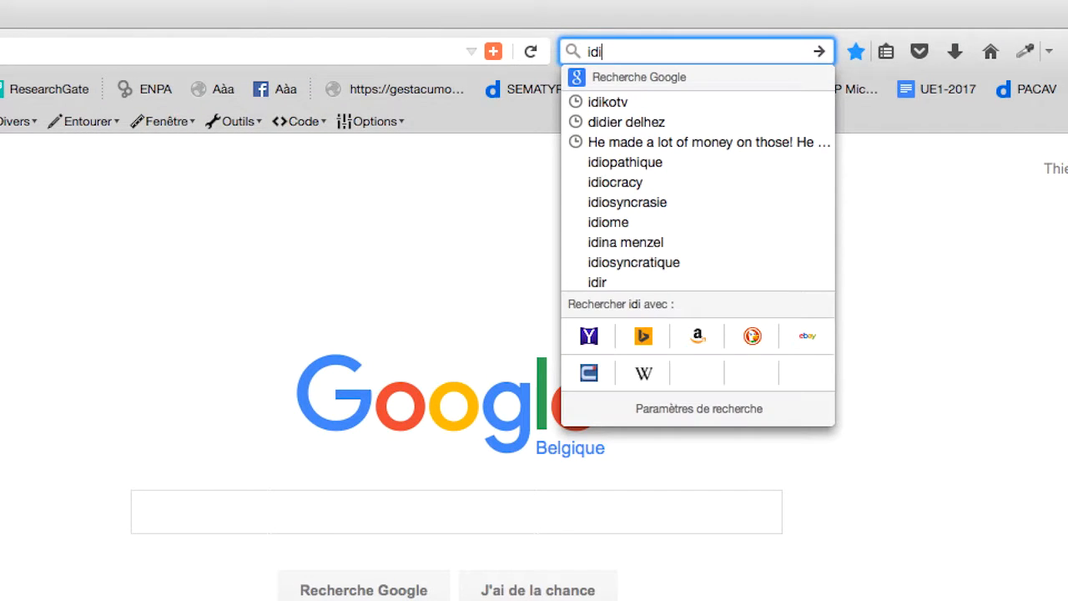
type("ko")
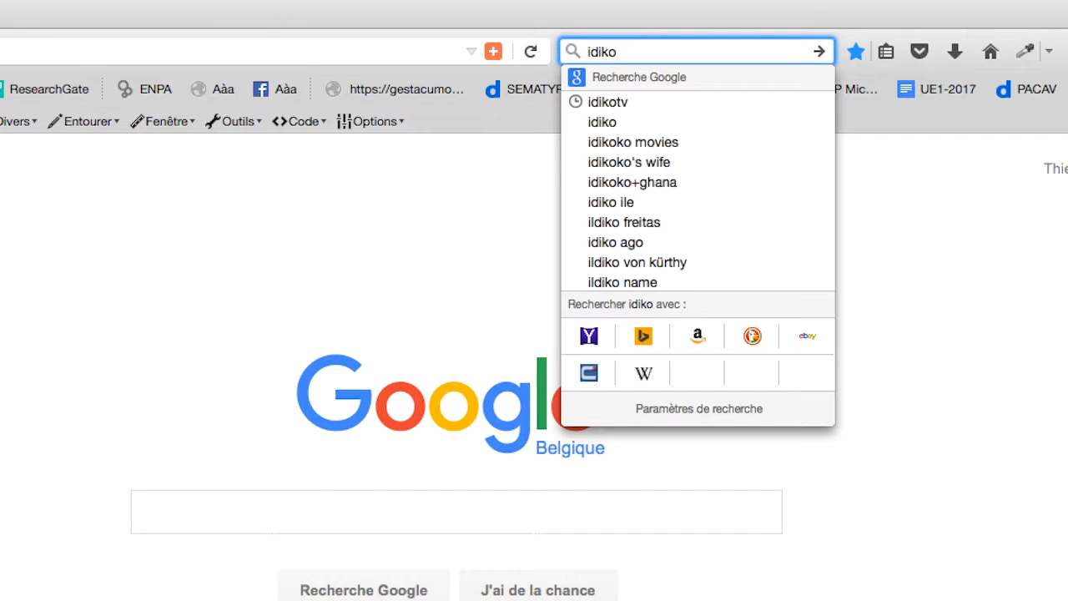
type("tv")
key("Return")
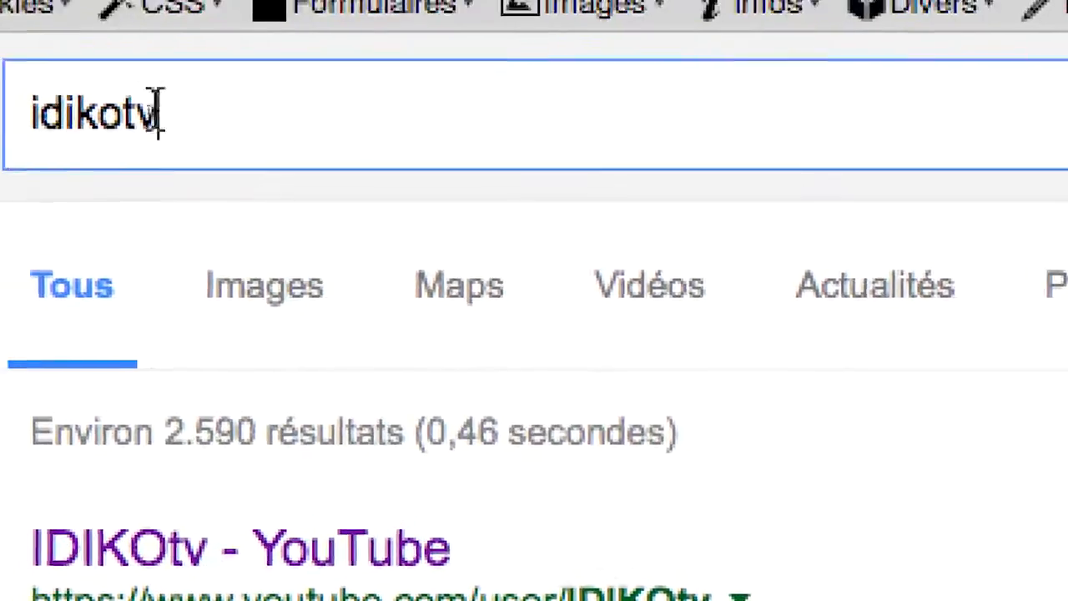
double_click(137, 111)
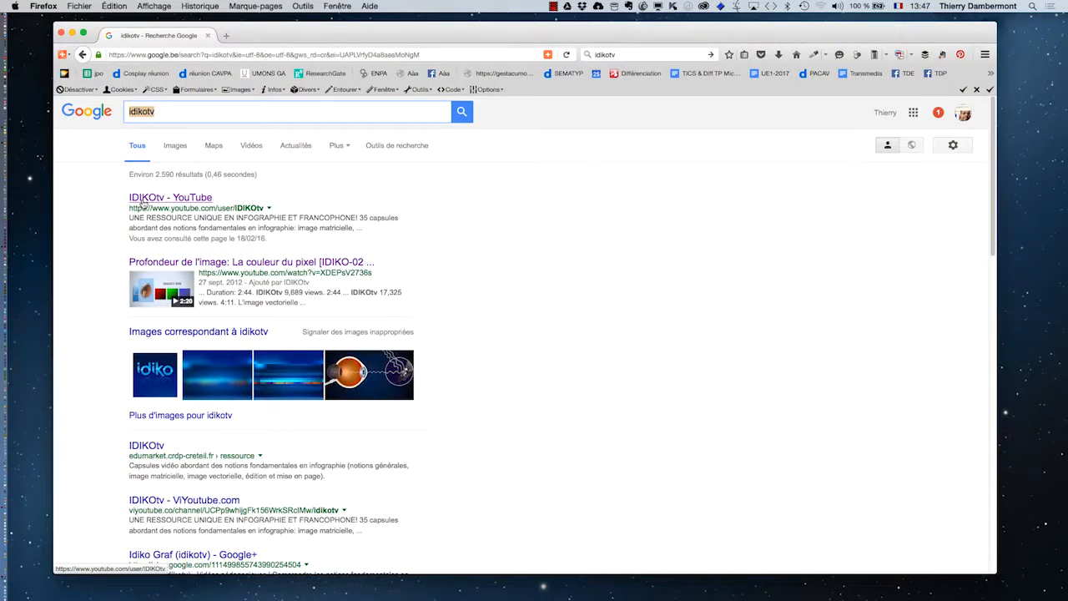
Open the IDIKOtv YouTube channel, mute the sound, and show its uploaded videos.
left_click(143, 198)
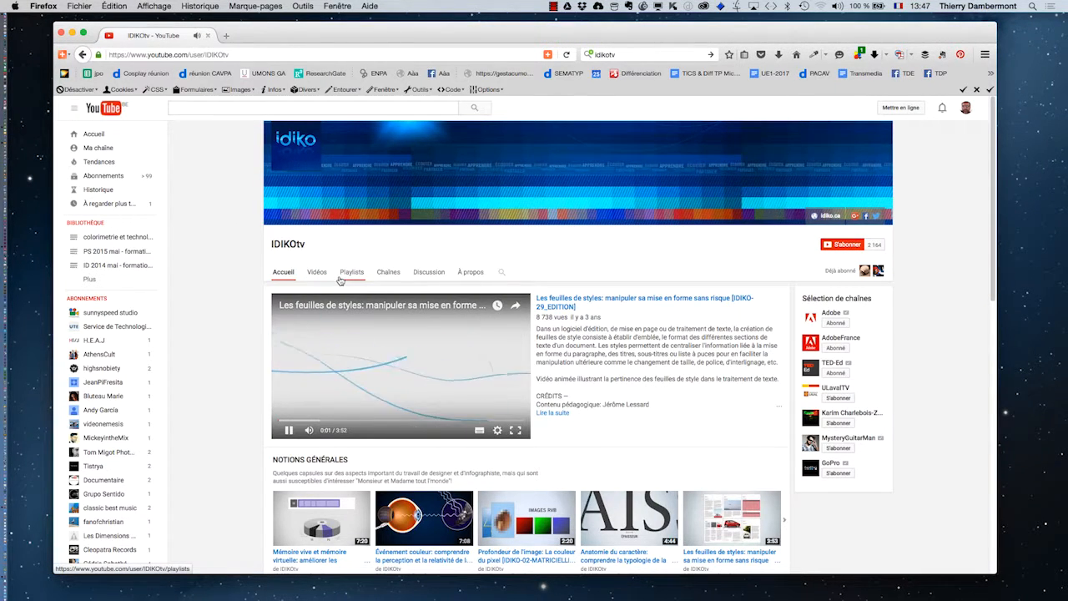
key("XF86AudioMute")
left_click(317, 275)
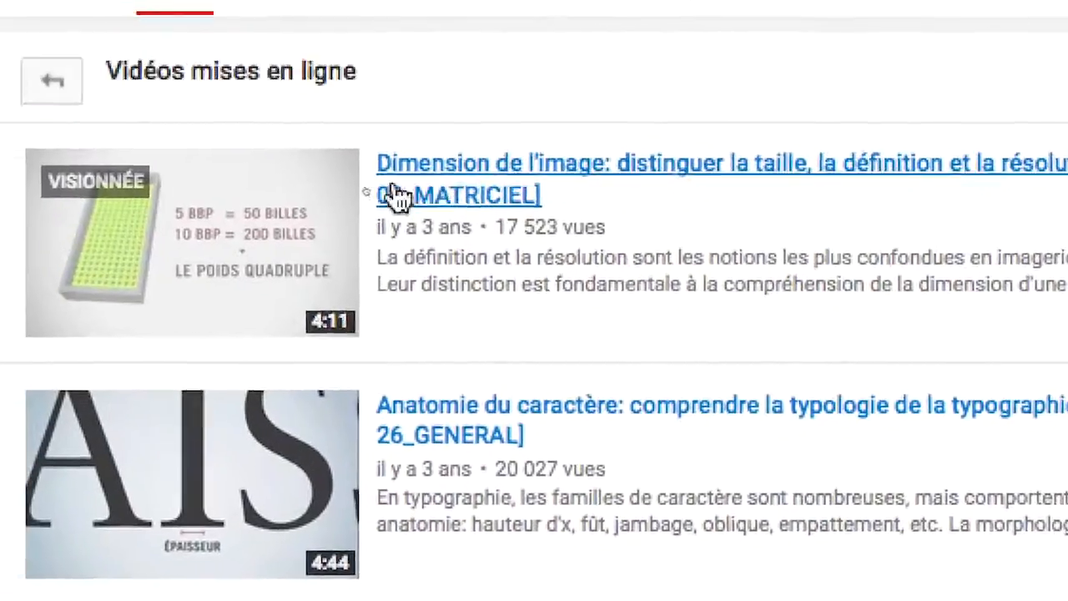
Look through the whole list of uploaded IDIKOtv videos on image, vector and layout topics.
mouse_move(329, 220)
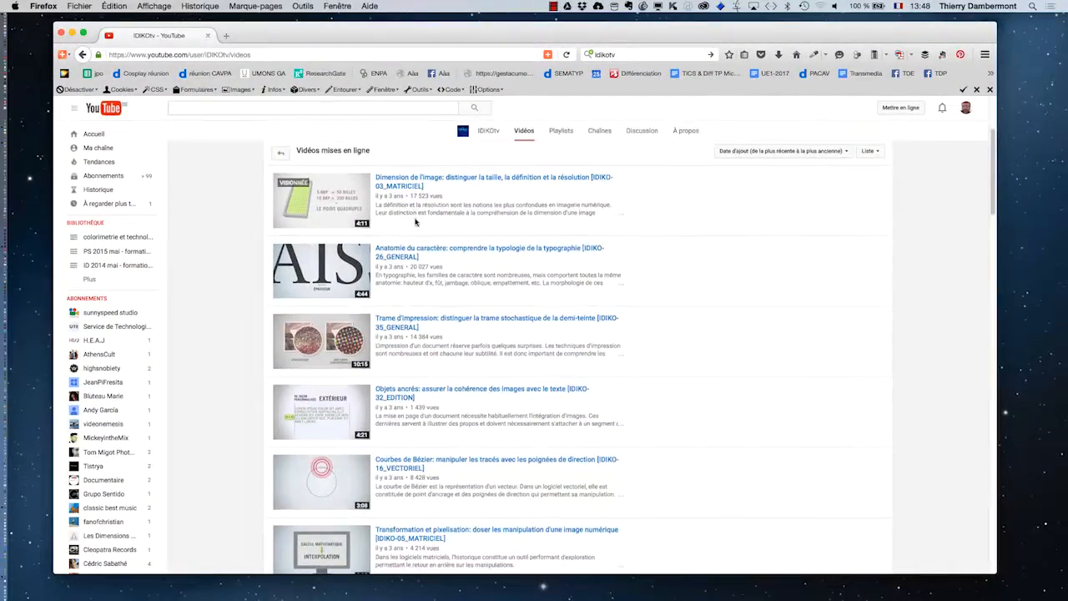
scroll(416, 228, "down", 5)
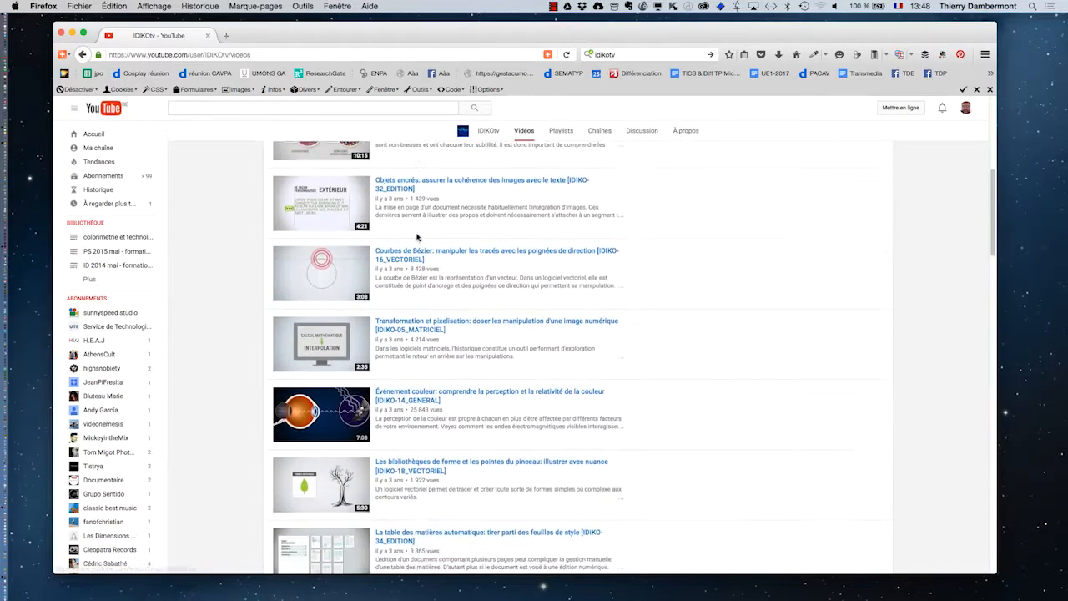
scroll(415, 240, "down", 4)
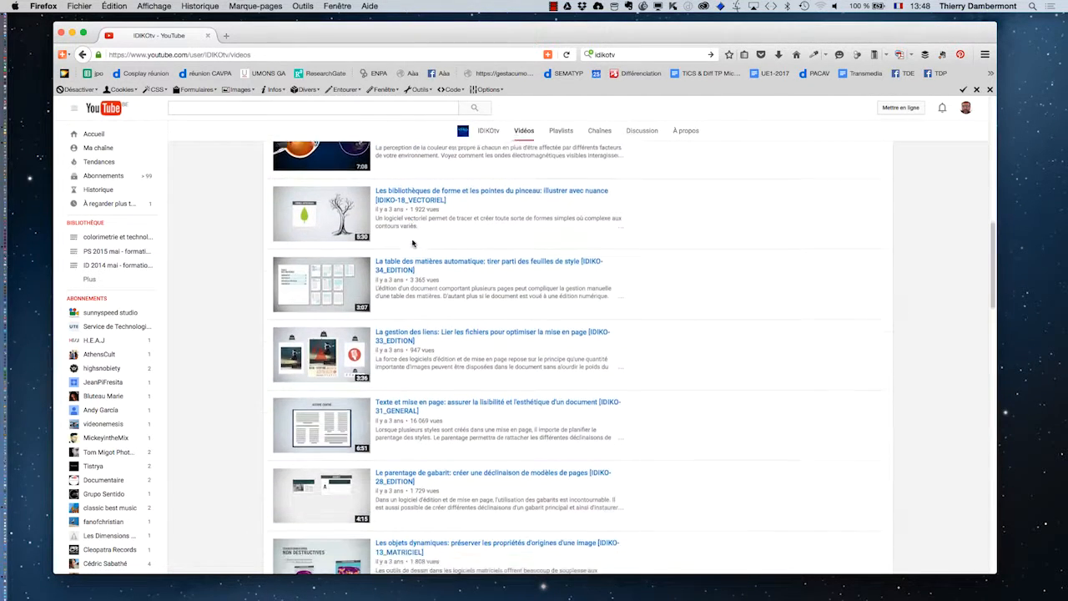
scroll(412, 241, "down", 2)
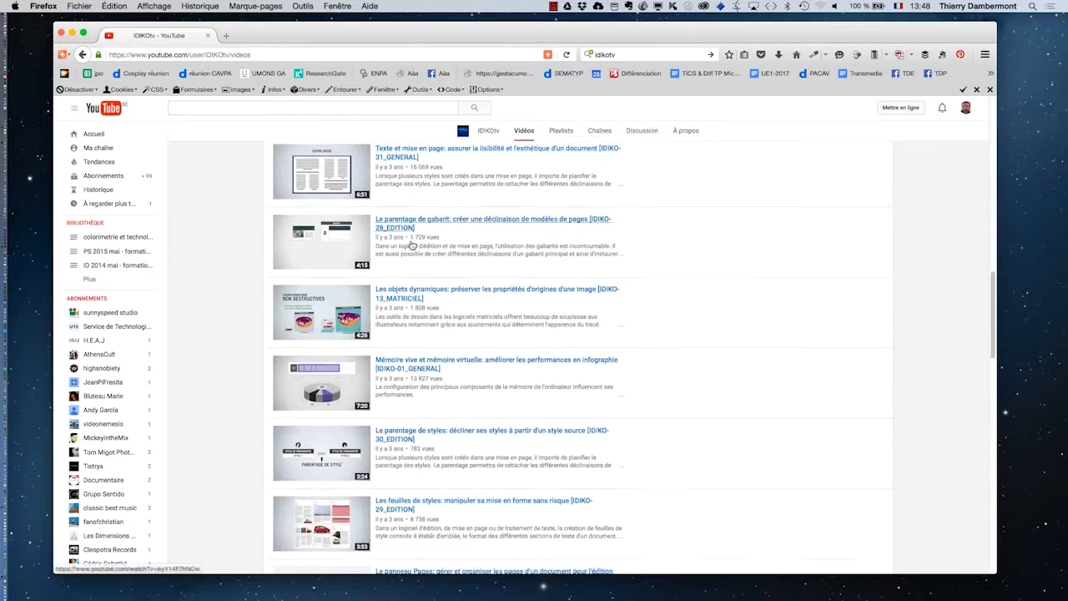
scroll(411, 244, "down", 3)
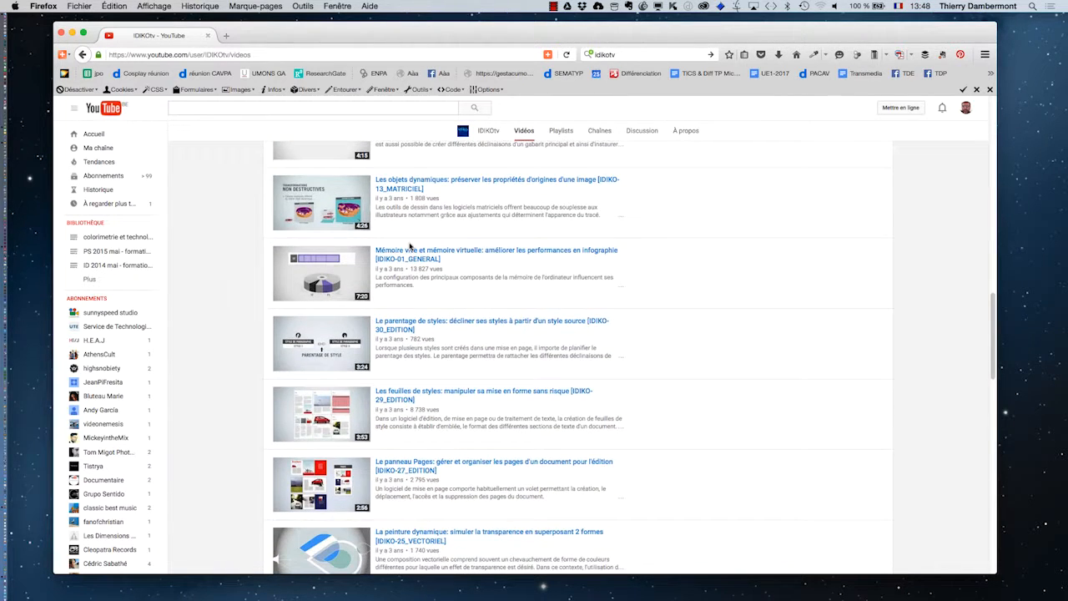
scroll(411, 245, "down", 1)
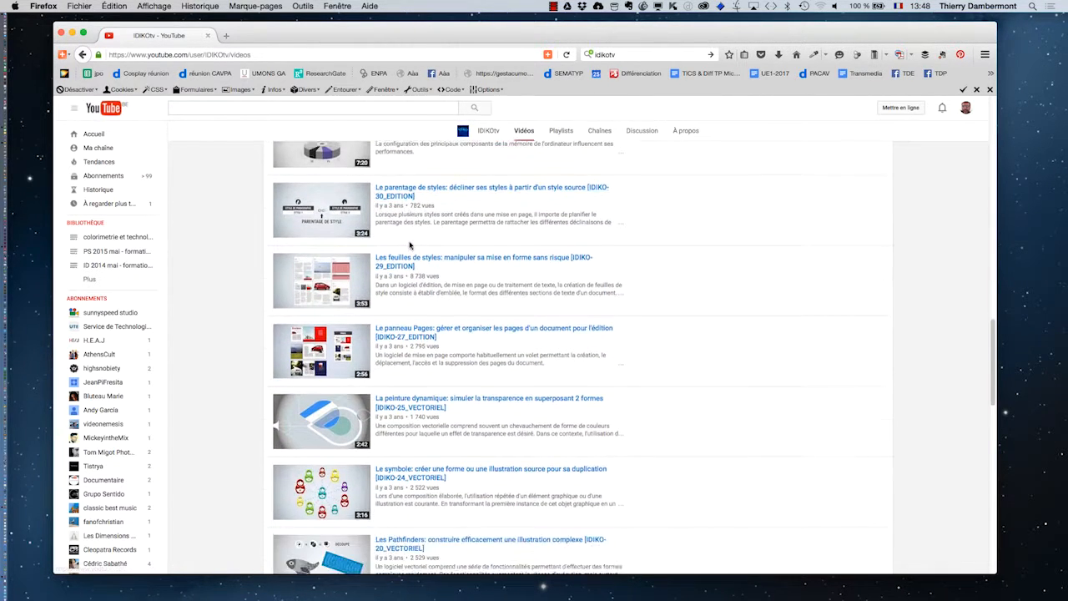
scroll(408, 244, "down", 2)
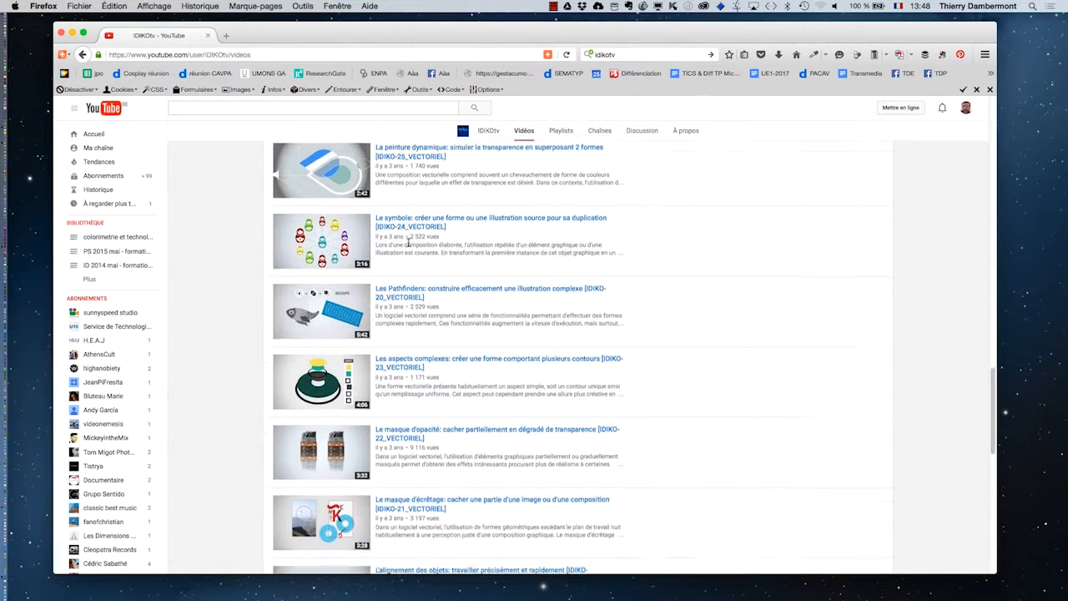
scroll(408, 244, "down", 1)
scroll(406, 244, "down", 2)
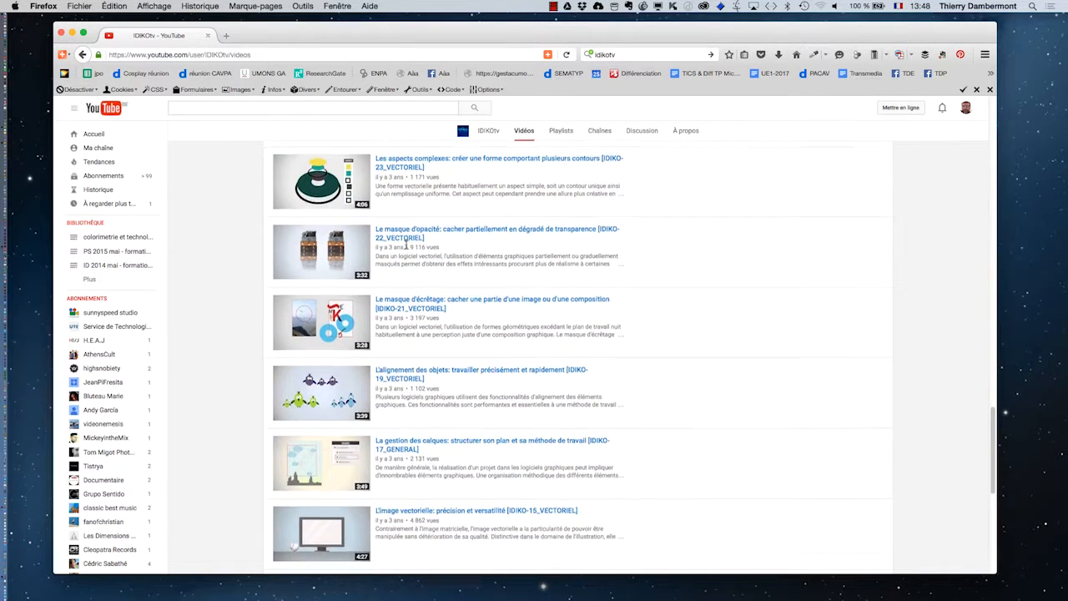
scroll(406, 247, "down", 2)
scroll(406, 248, "down", 7)
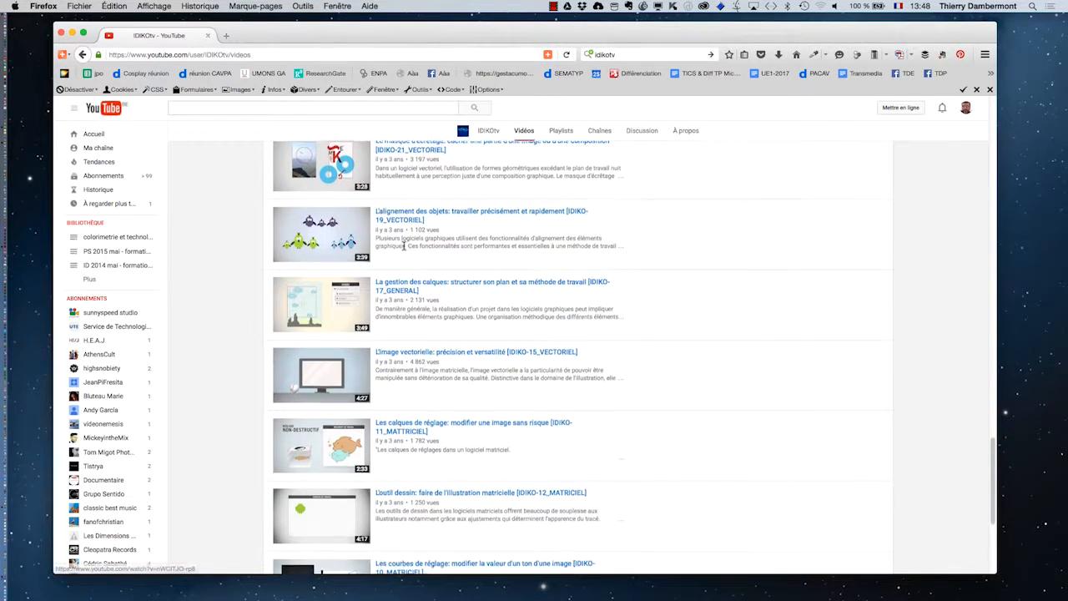
scroll(404, 248, "down", 2)
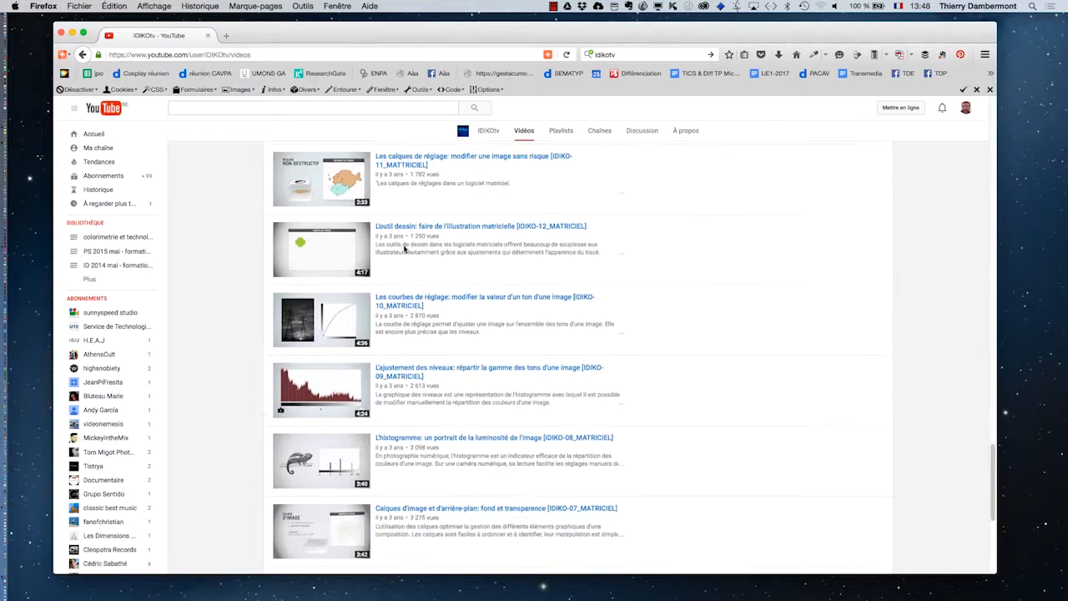
scroll(403, 248, "down", 7)
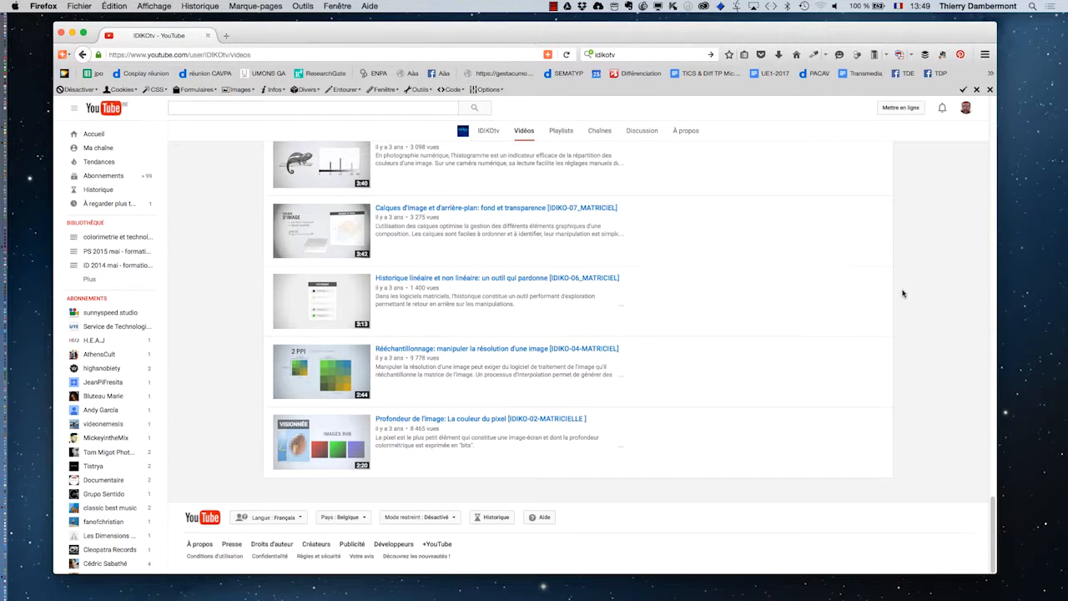
Close the YouTube window and reposition the window holding the giraffe image results.
scroll(894, 290, "up", 10)
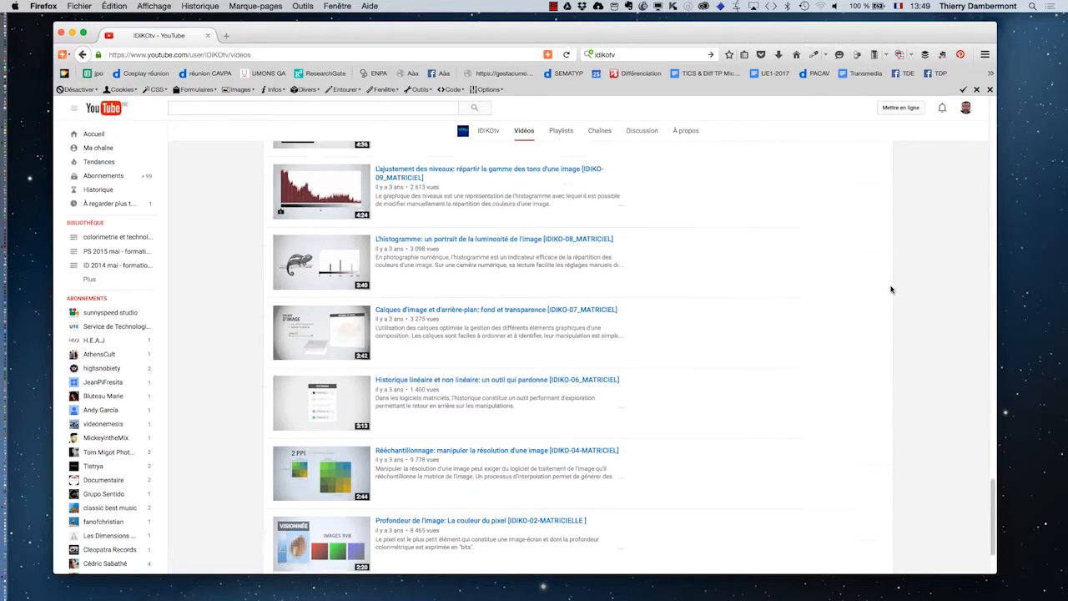
scroll(889, 289, "up", 5)
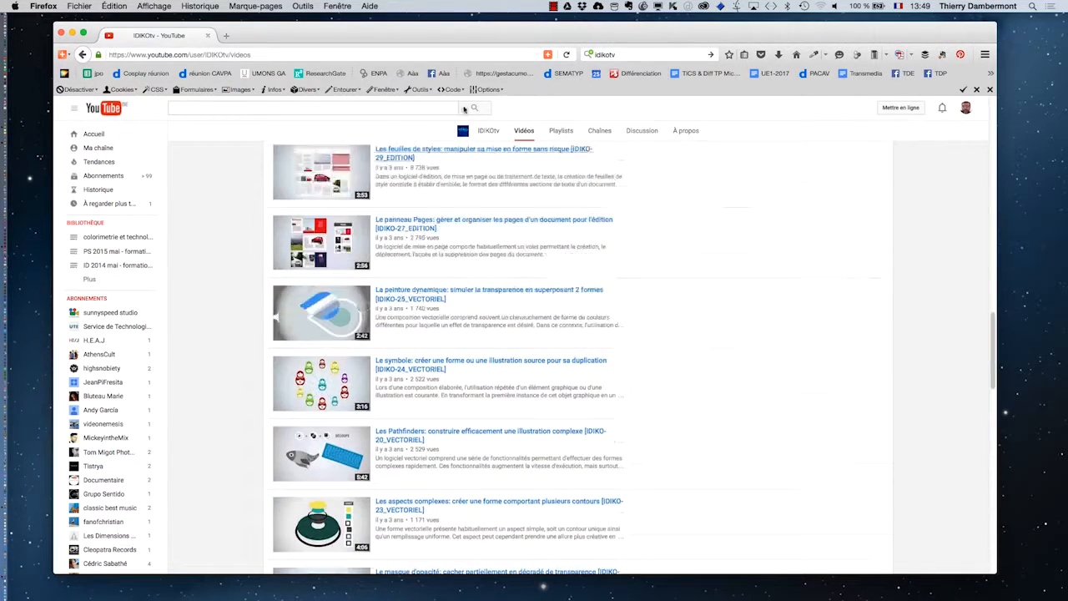
left_click(62, 34)
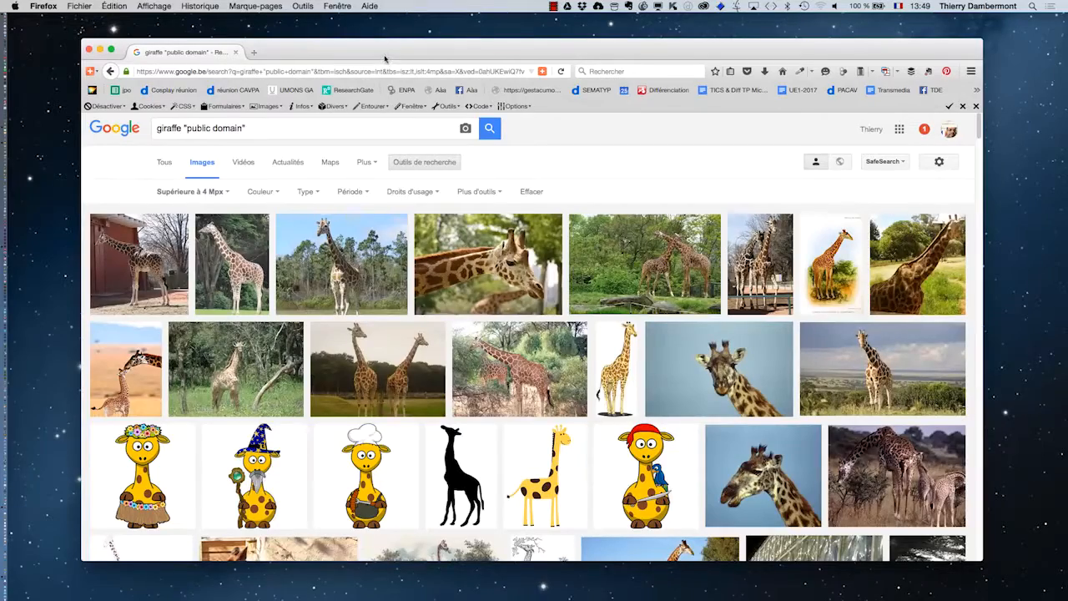
left_click_drag(385, 59, 350, 43)
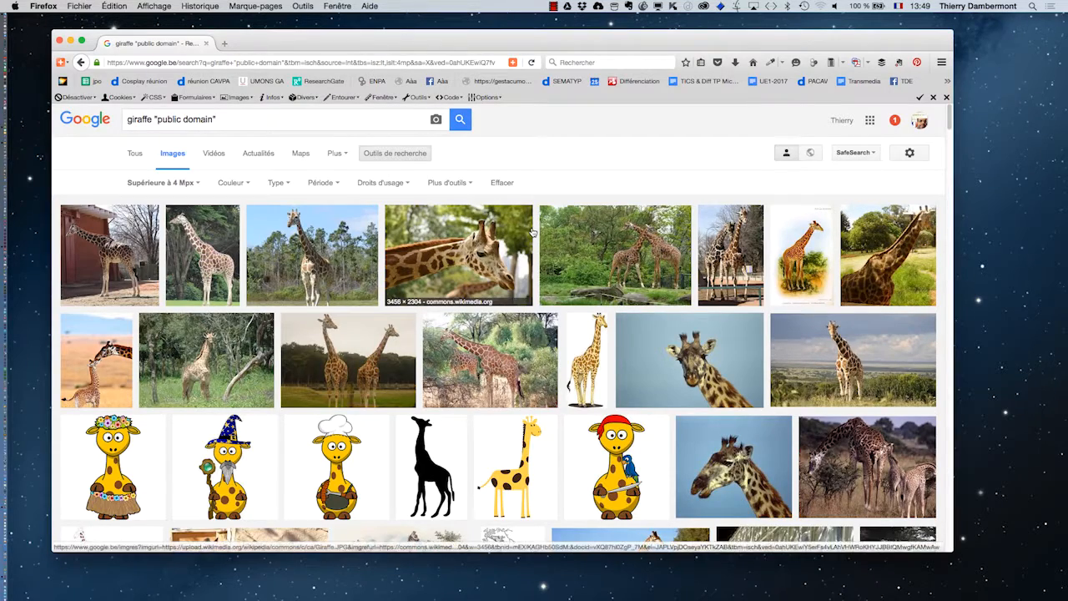
Open the 3872 × 2592 mbuh.xyz image of a giraffe among acacia trees in a new tab.
scroll(675, 337, "down", 3)
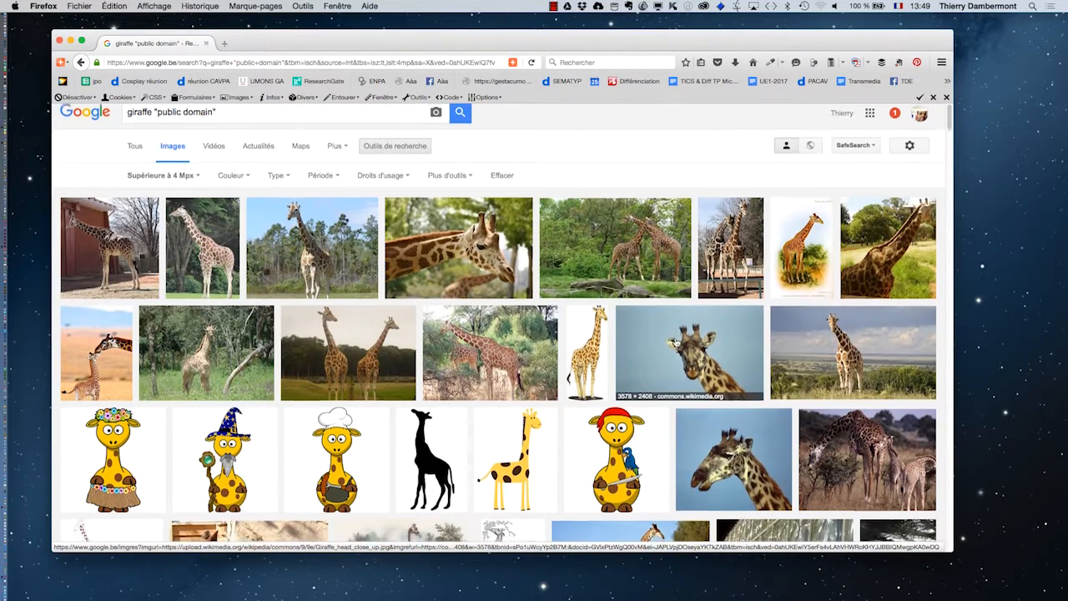
scroll(672, 340, "down", 6)
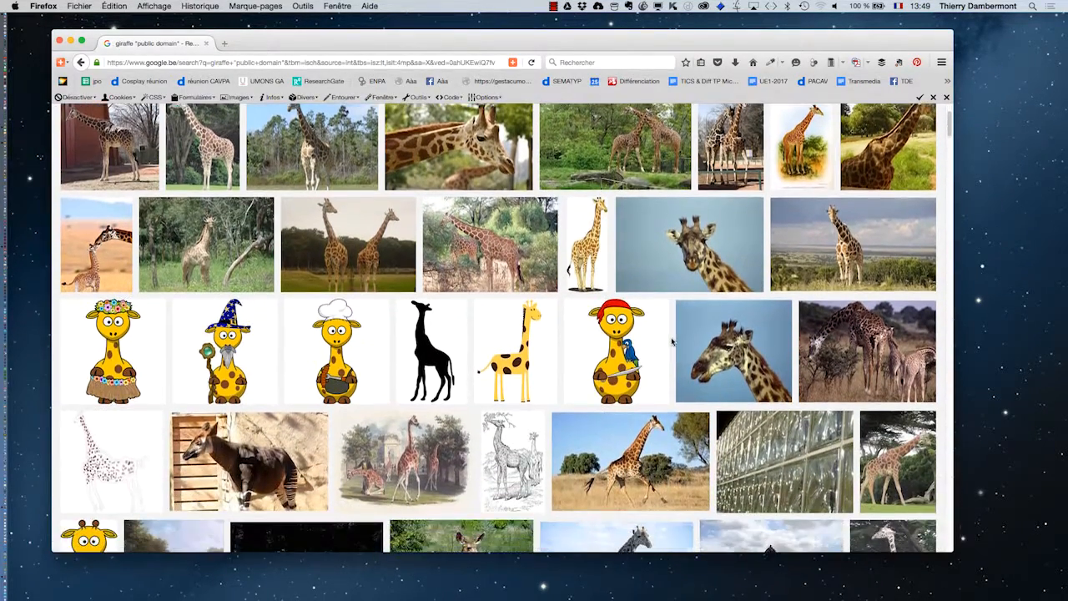
scroll(671, 344, "down", 3)
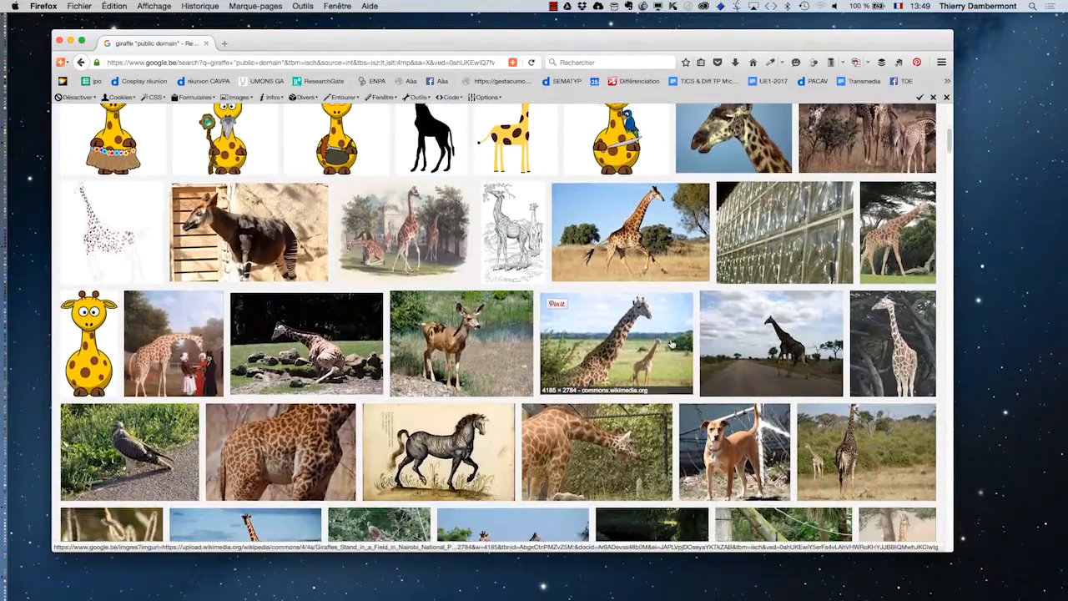
scroll(672, 343, "down", 1)
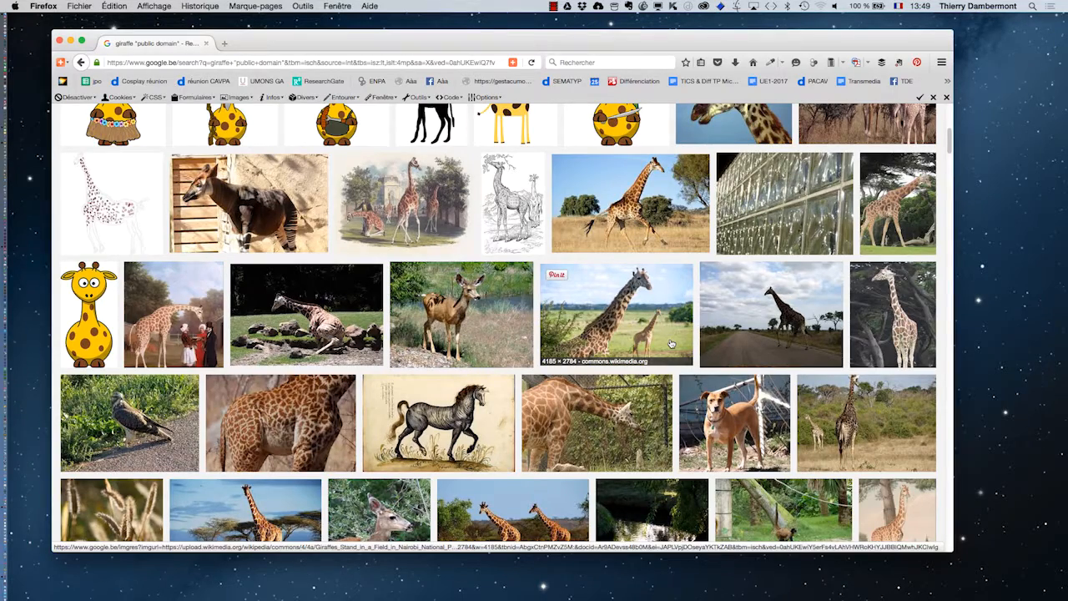
scroll(672, 343, "down", 5)
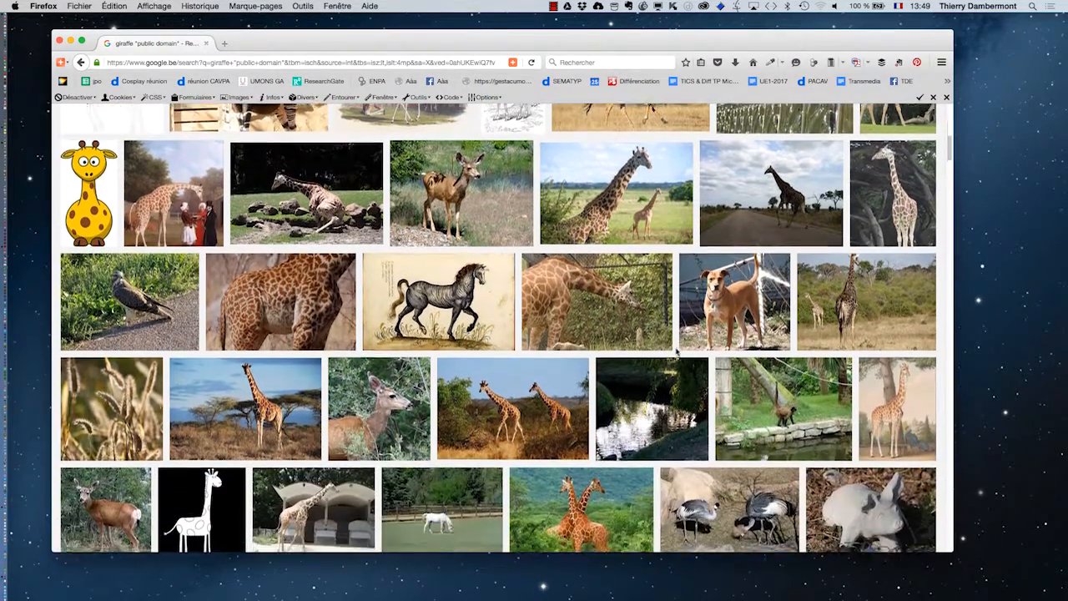
scroll(674, 357, "down", 2)
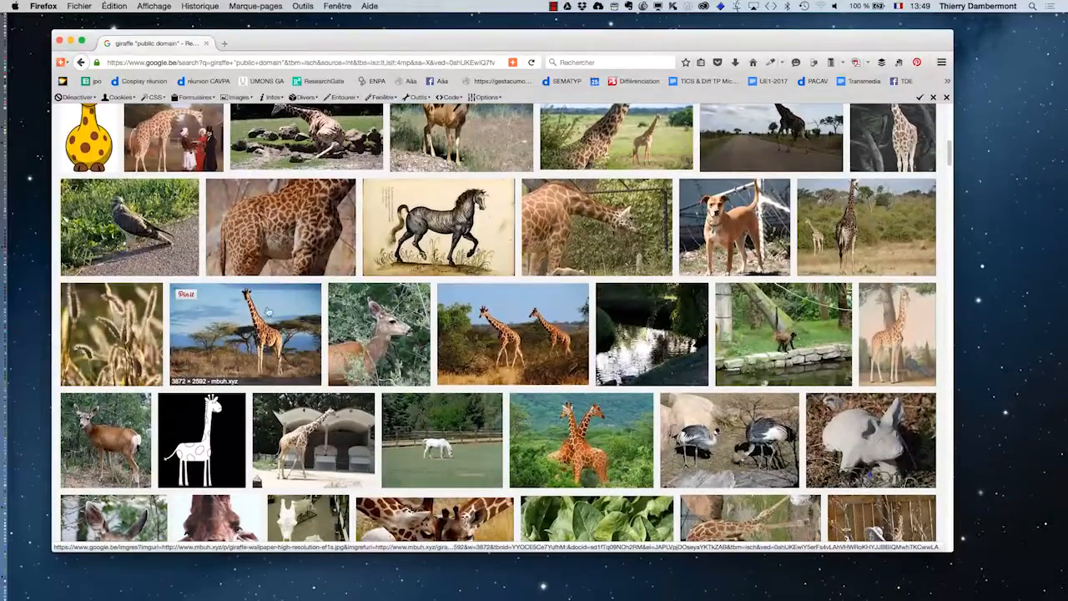
middle_click(245, 333)
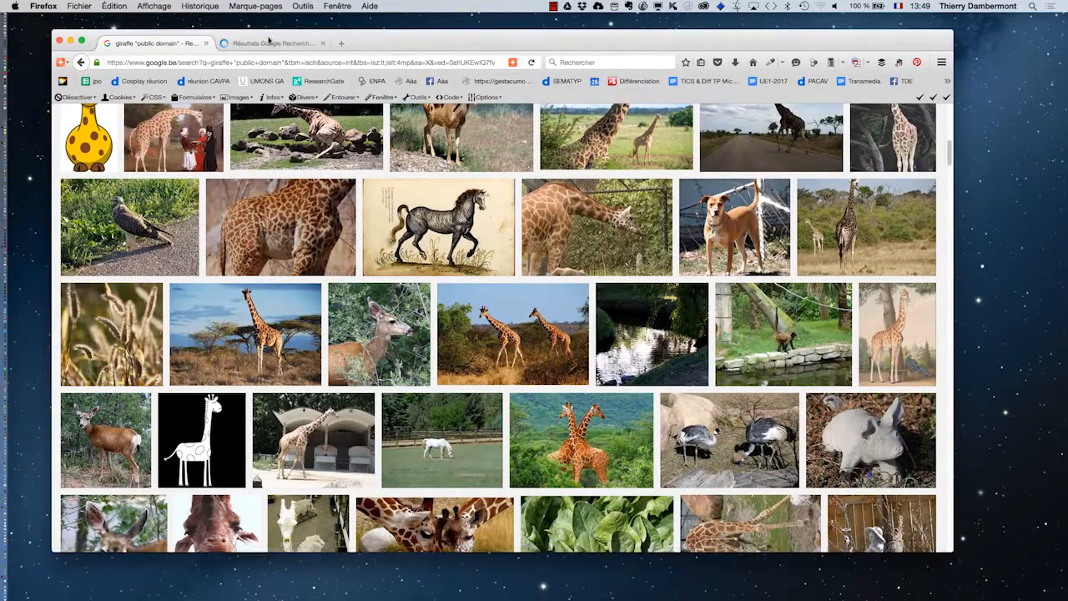
Load the source page of the giraffe image in its tab and return to the image results.
left_click(271, 44)
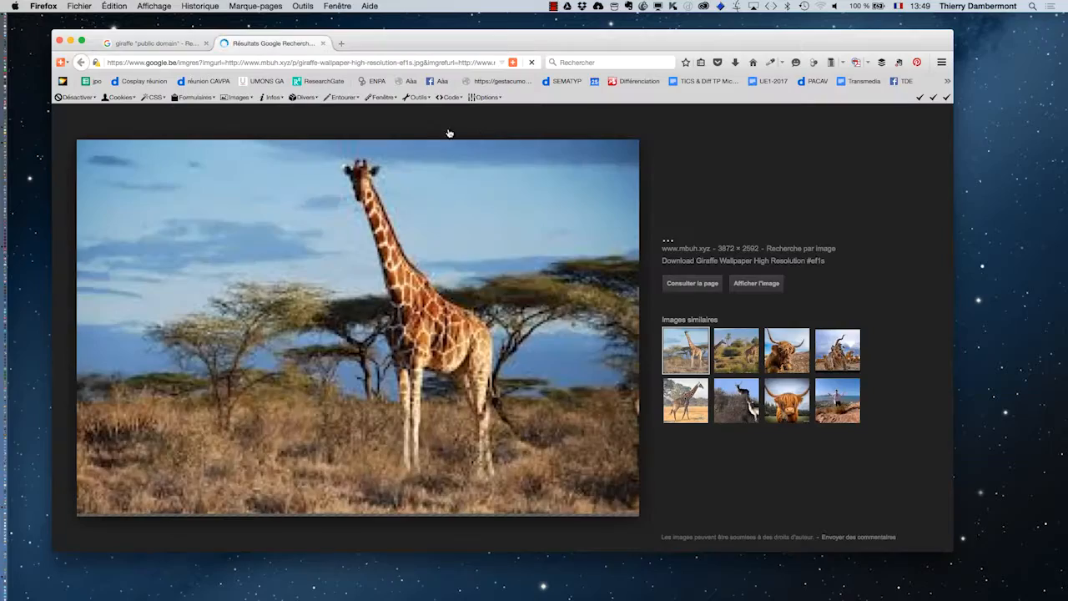
left_click(755, 283)
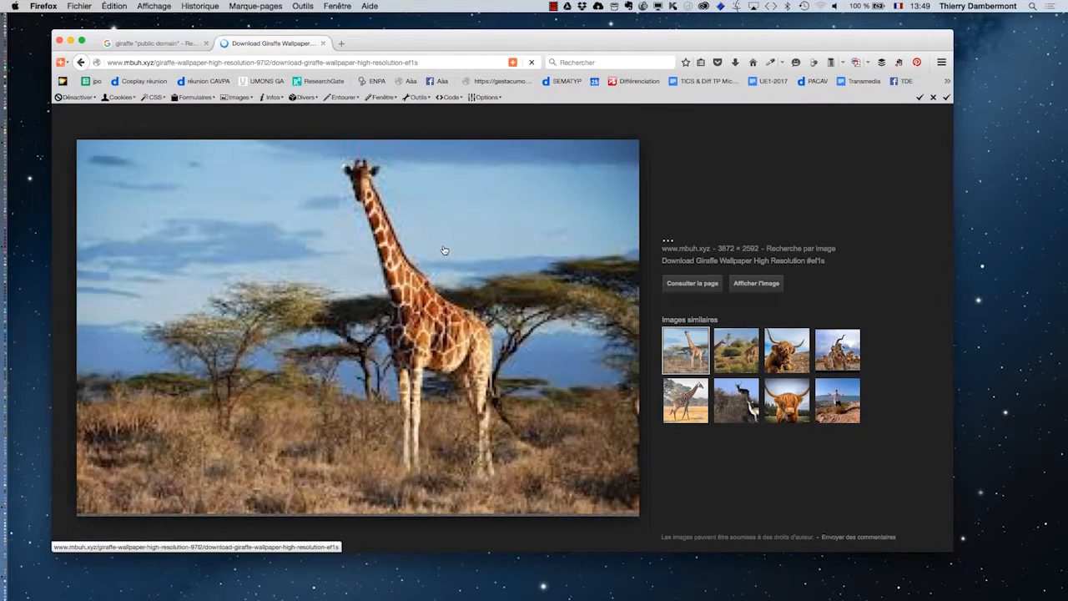
key("ctrl+shift+Tab")
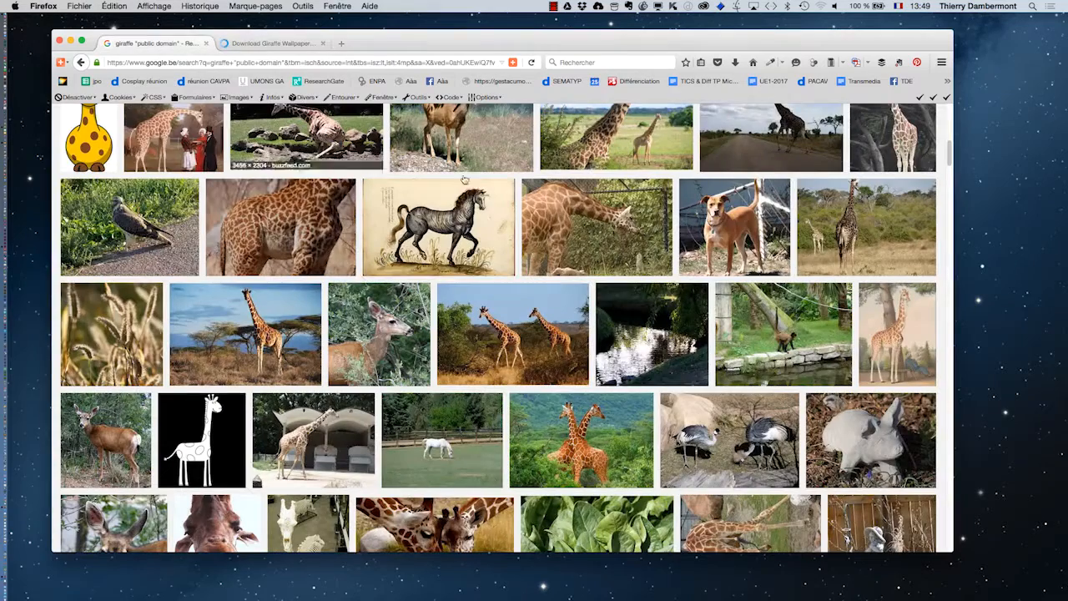
Open the 4793 × 6392 Wikimedia Commons giraffe painting at full resolution in a new tab and inspect the giraffe's head up close.
scroll(679, 409, "down", 2)
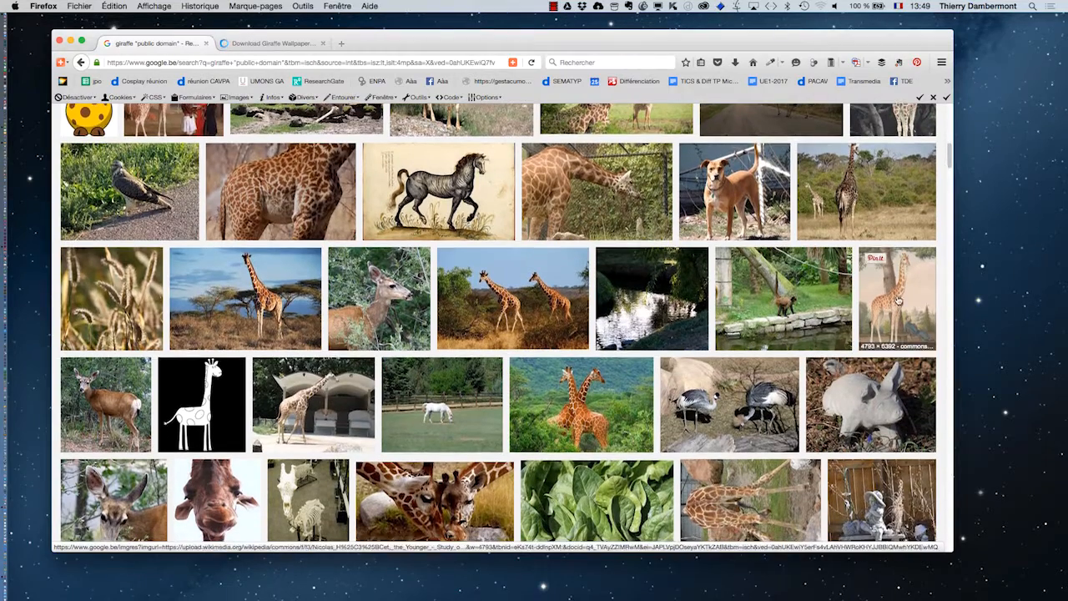
middle_click(898, 301)
key("ctrl+Tab")
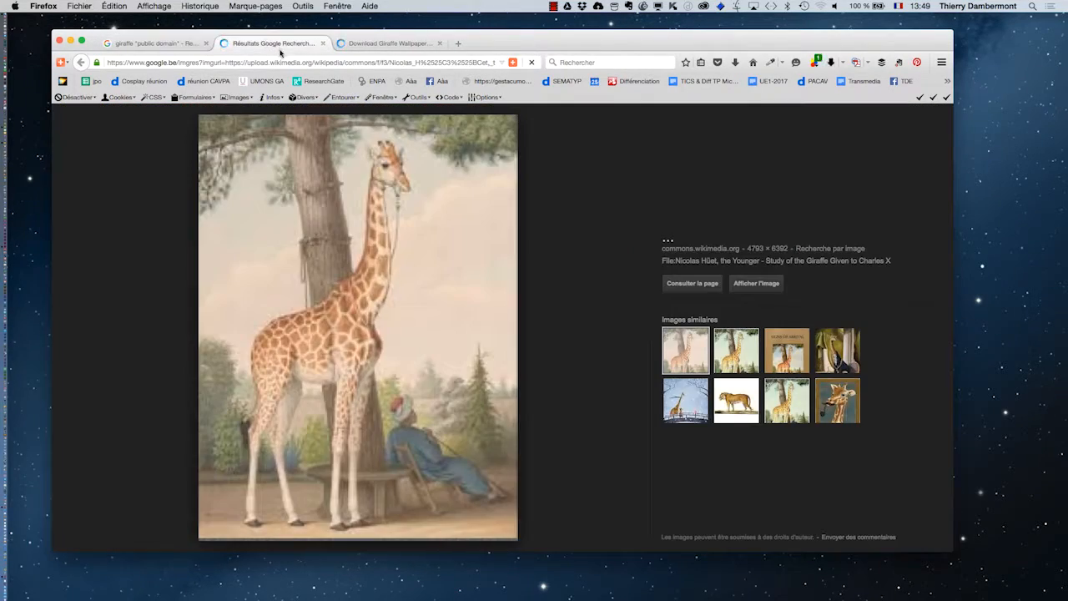
left_click(755, 283)
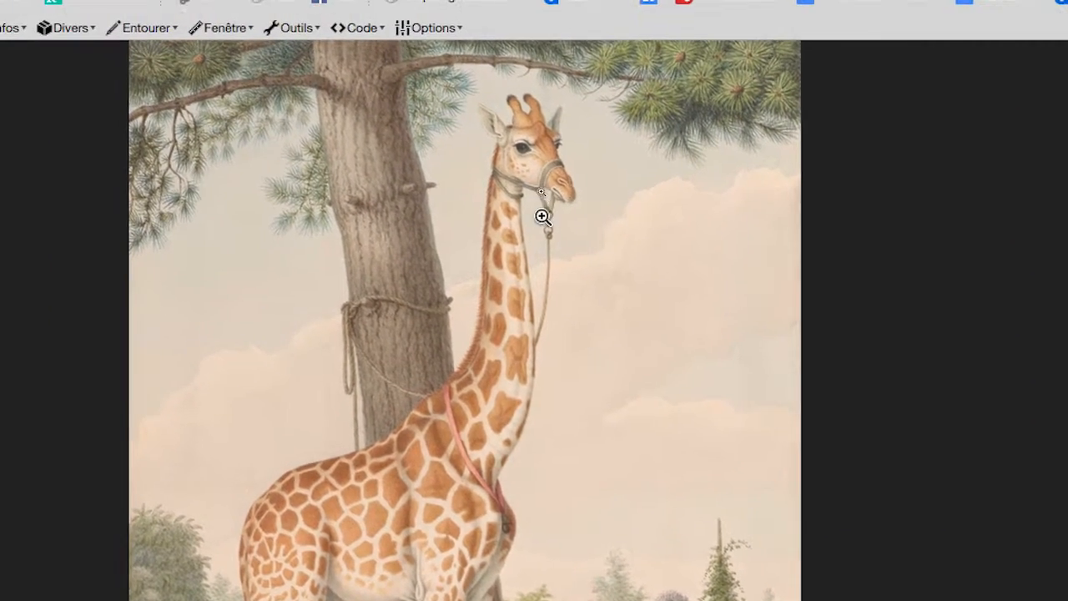
left_click(542, 216)
scroll(505, 200, "up", 5)
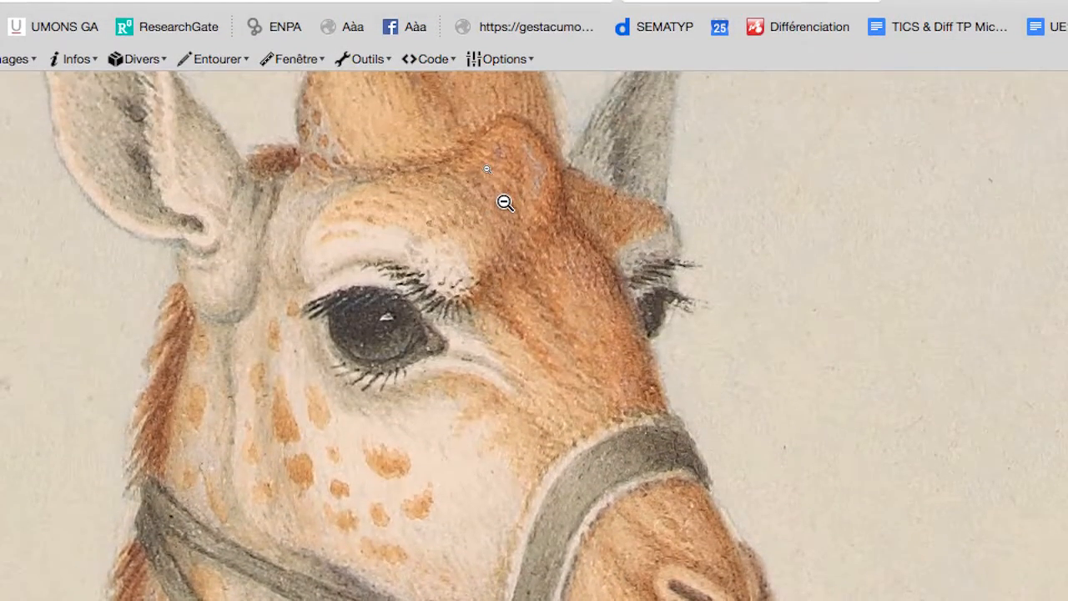
left_click(505, 200)
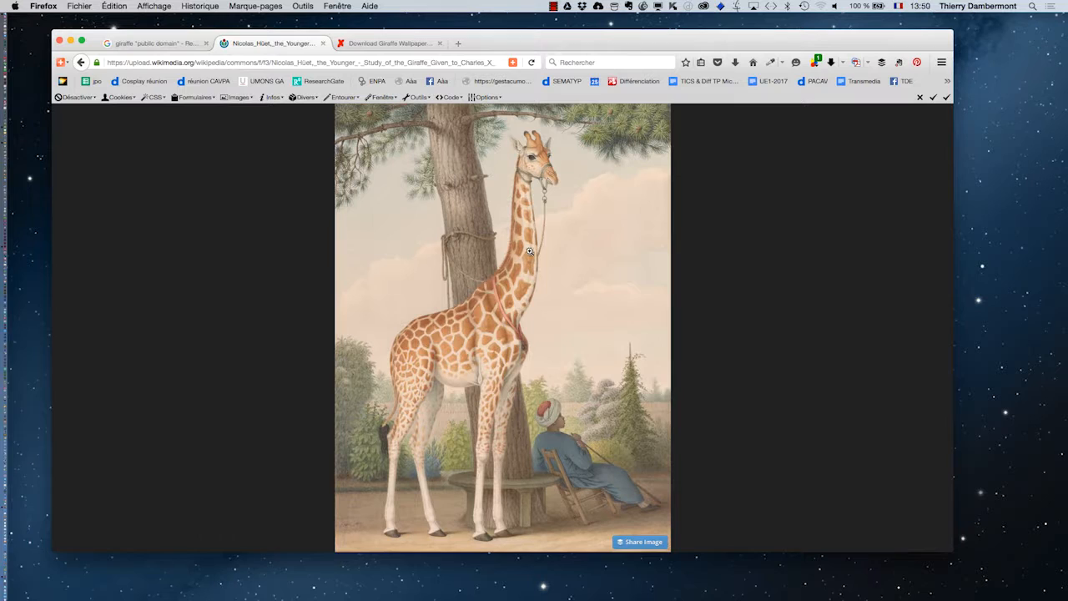
Save the full-resolution giraffe painting as an image file in the desktop folder "ID jour 1 matin".
right_click(529, 252)
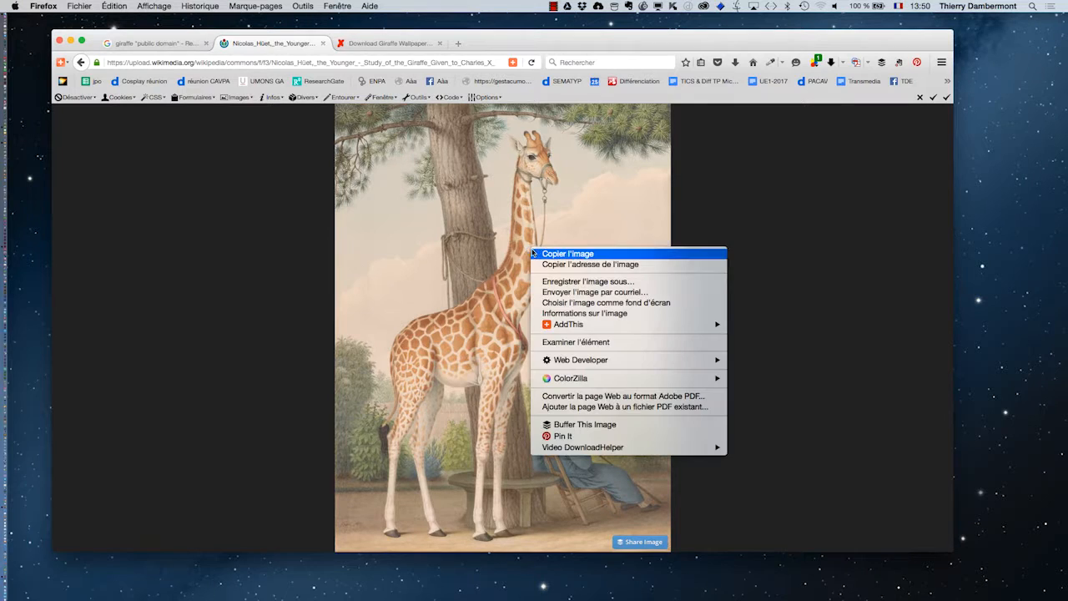
left_click(574, 286)
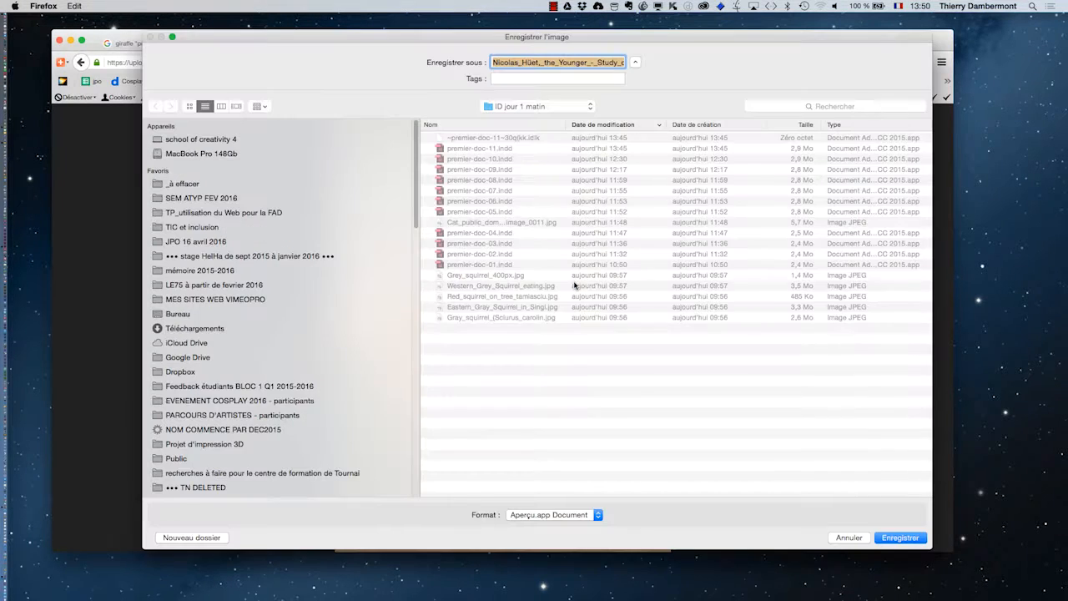
left_click(199, 313)
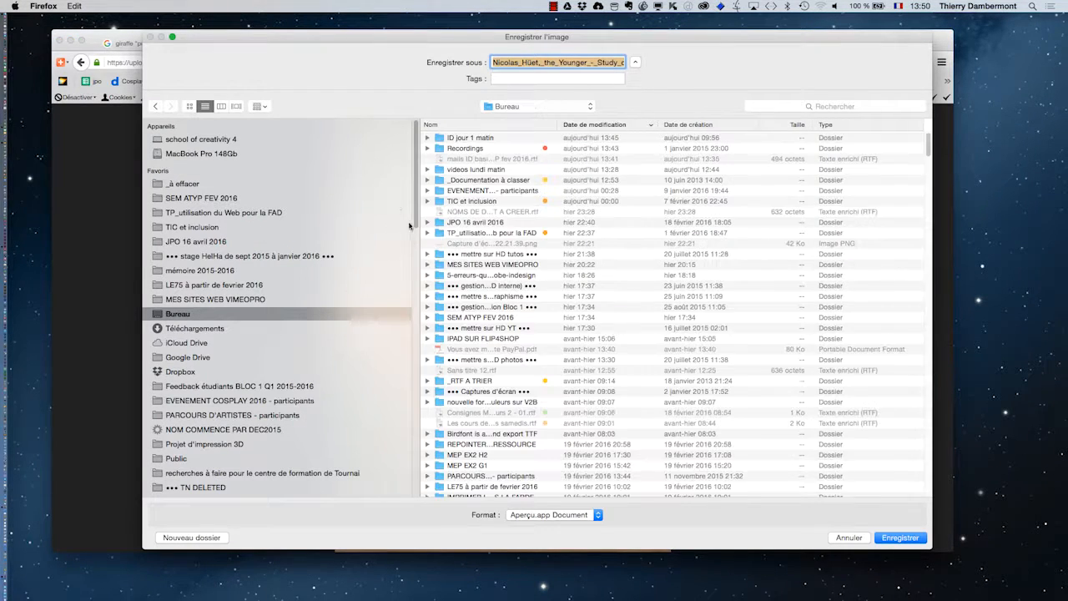
double_click(472, 138)
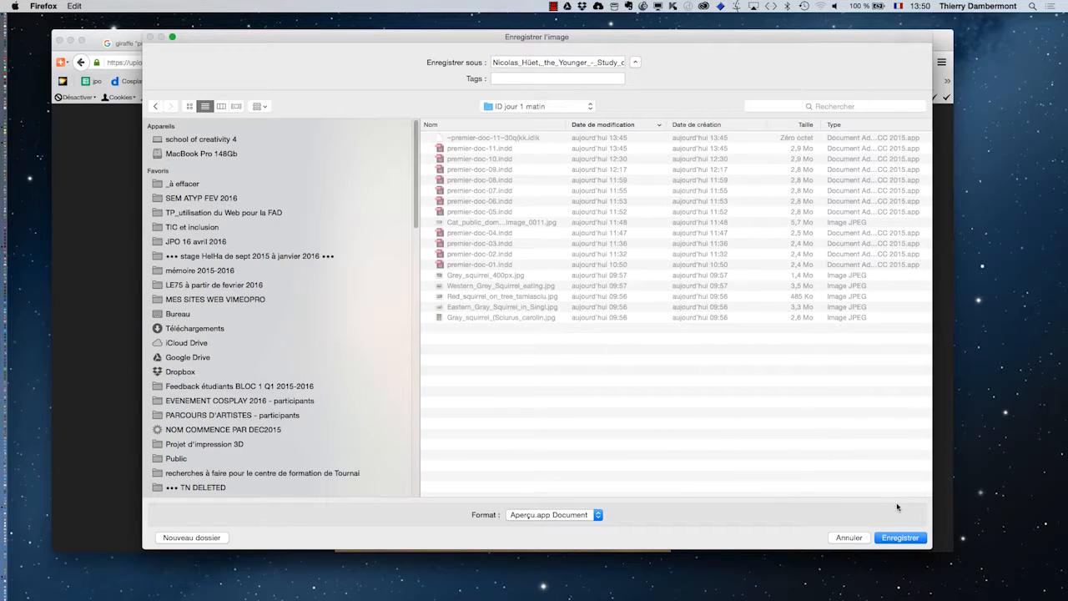
left_click(900, 538)
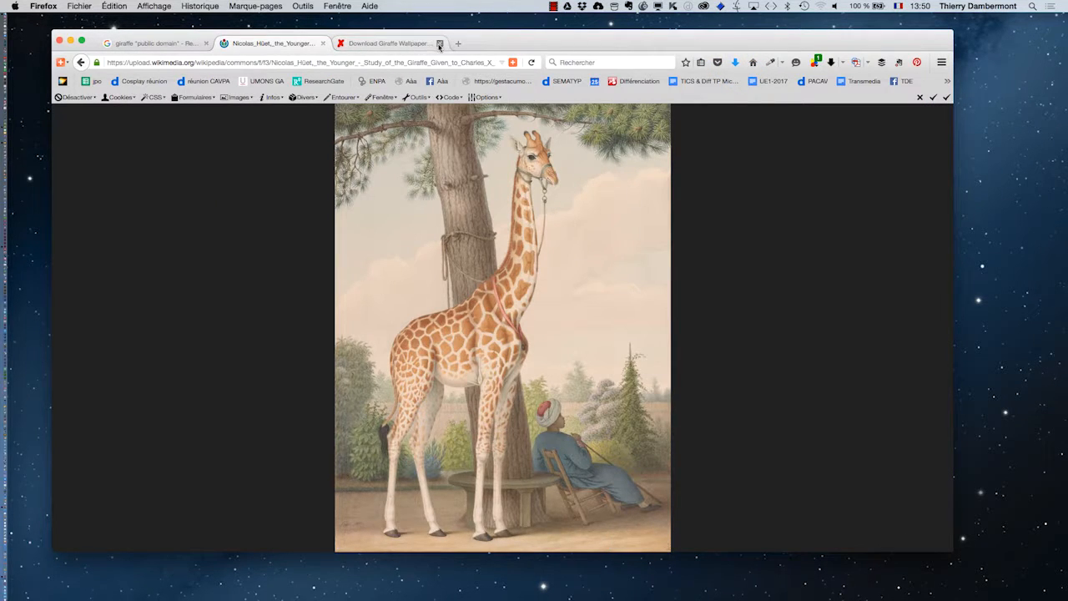
Return to InDesign and move the Tools palette next to the empty area of the first column.
key("super+Tab")
key("super+Tab")
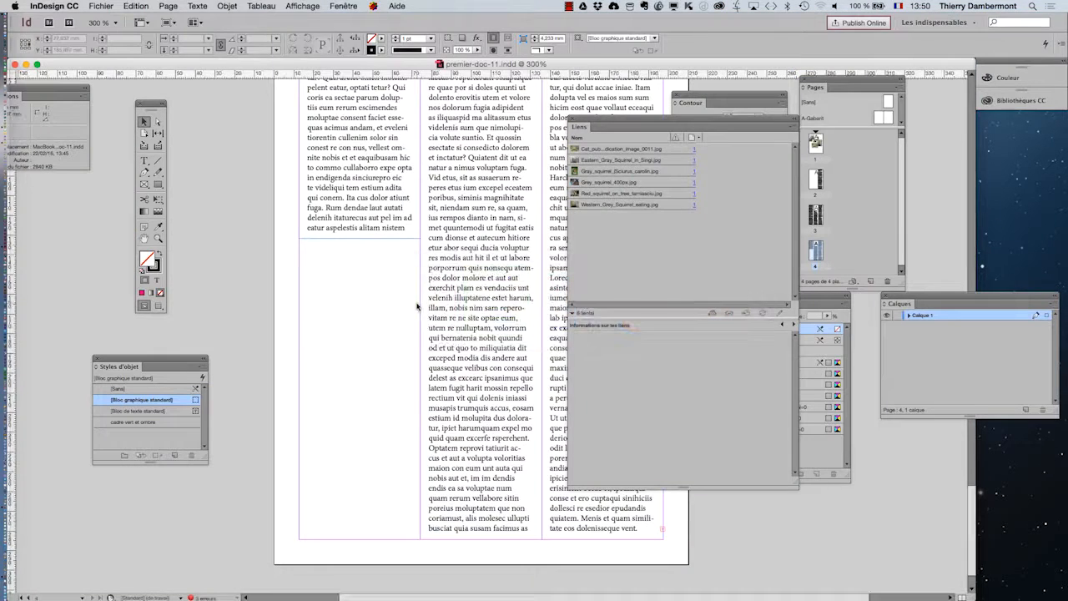
left_click_drag(152, 110, 117, 100)
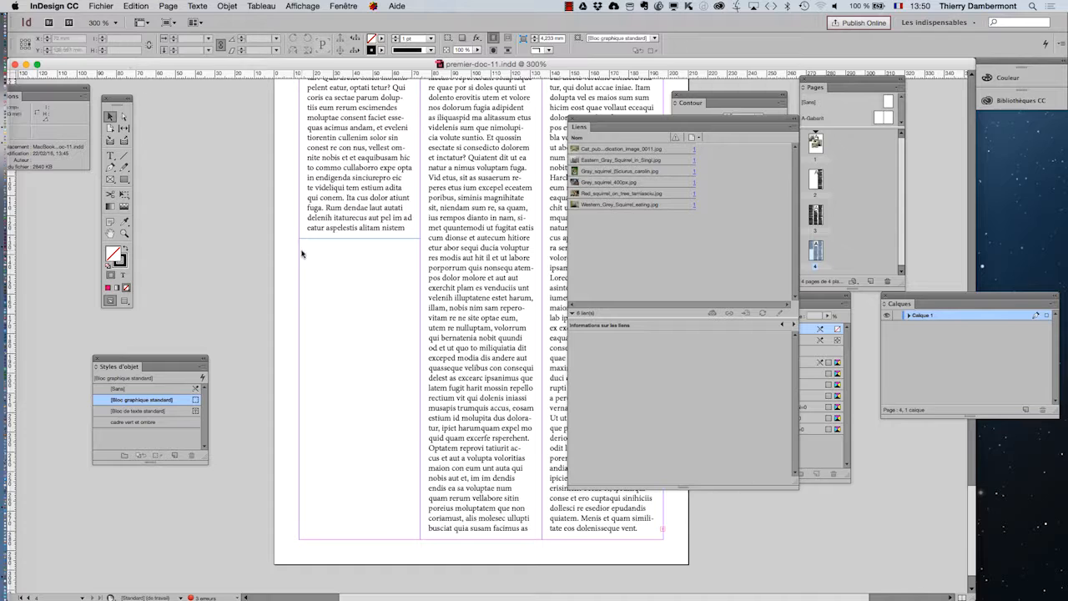
left_click_drag(117, 100, 251, 126)
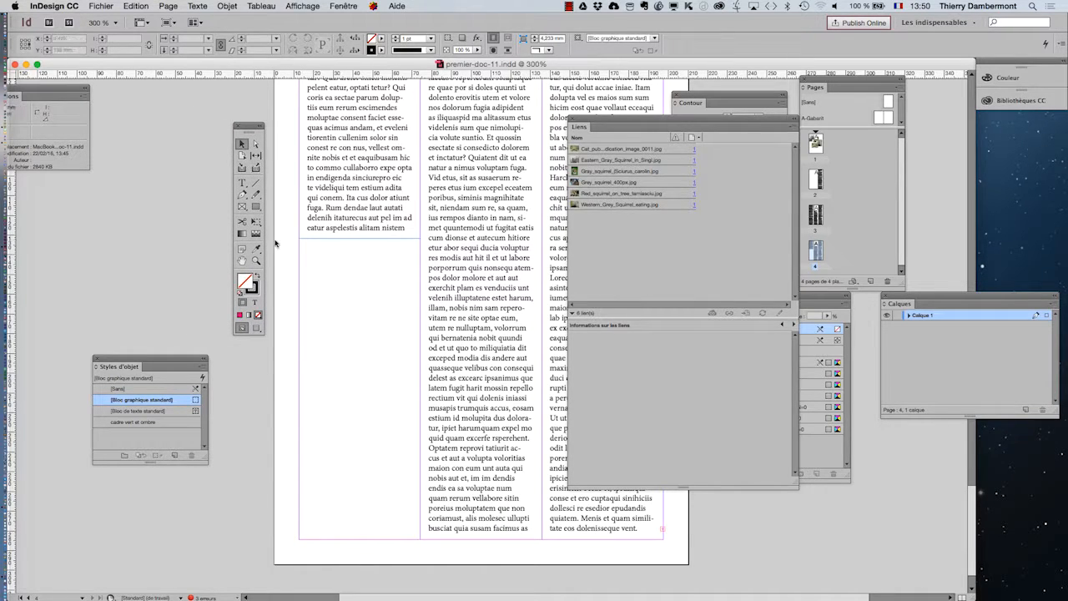
Switch to Adobe Photoshop CC 2015.
key("super+Tab")
key("super+Tab")
key("super+Tab")
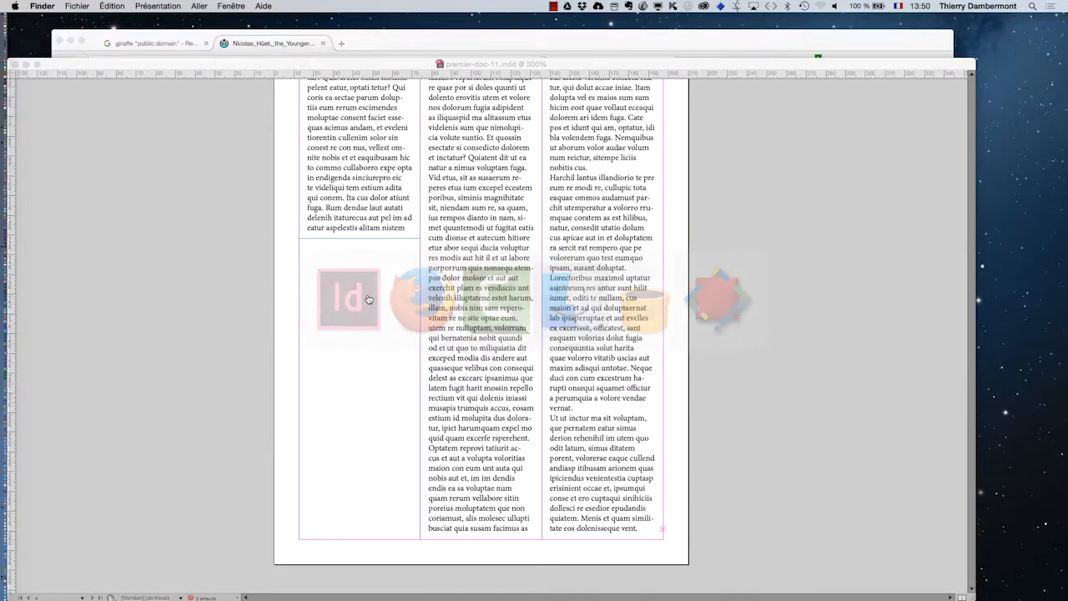
mouse_move(2, 267)
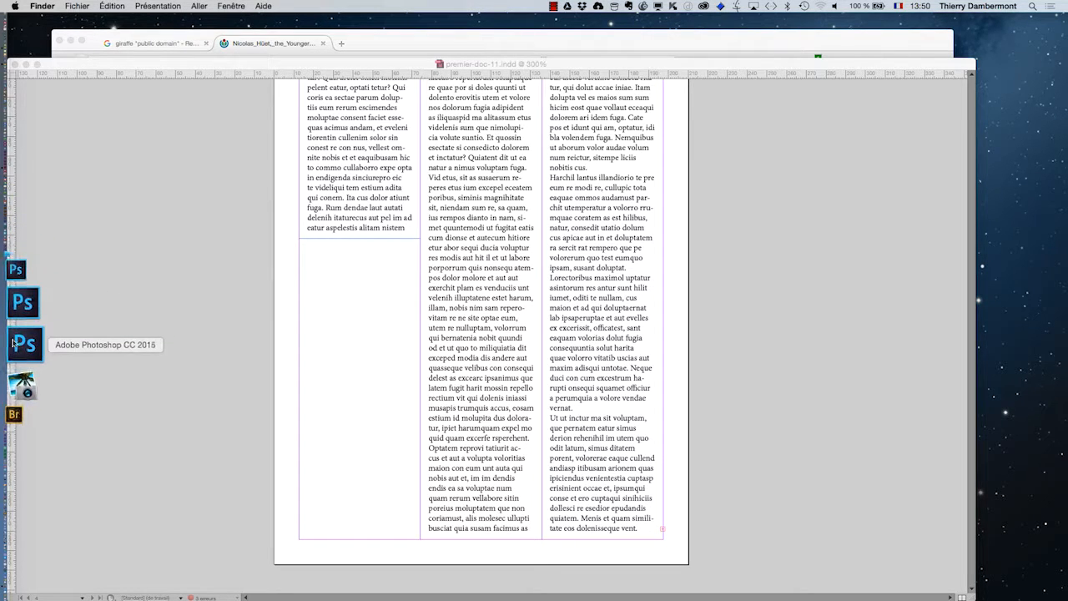
left_click(14, 342)
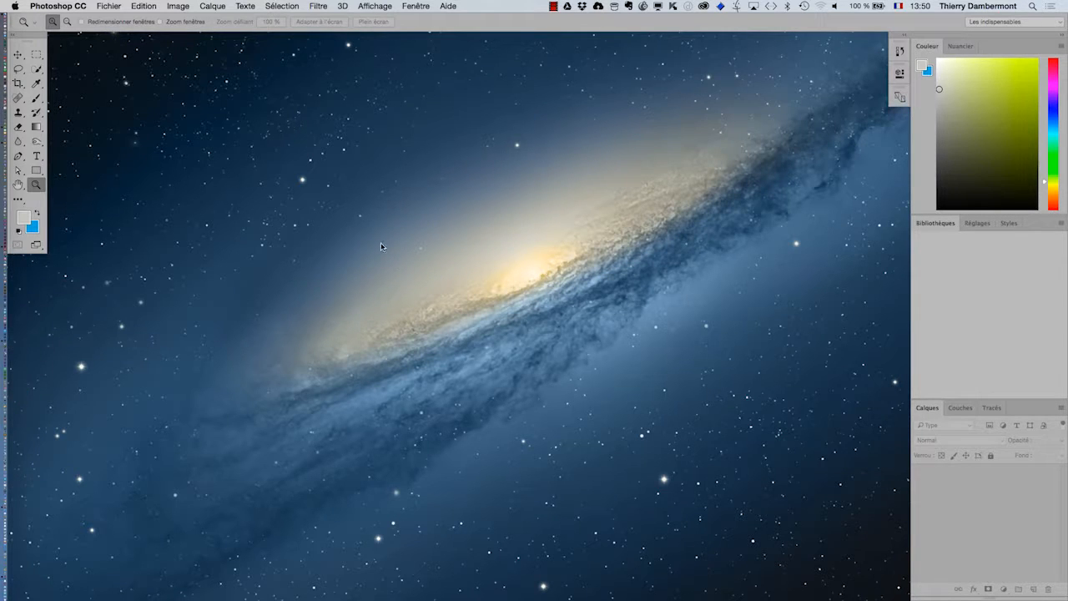
Open the saved giraffe JPEG from "ID jour 1 matin", leaving its missing colour profile unmodified without colour management.
left_click(110, 5)
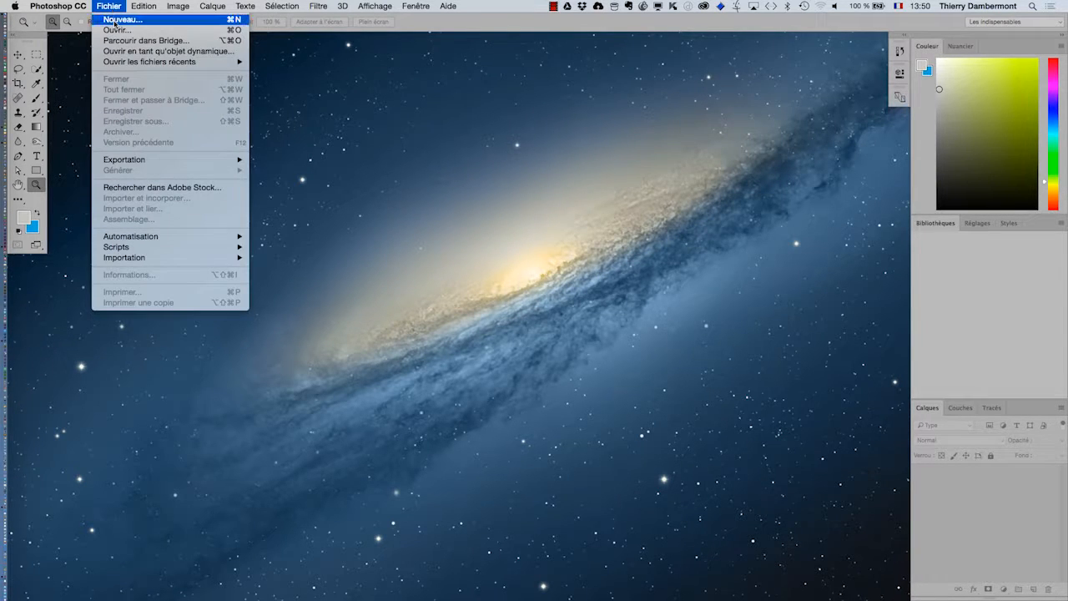
left_click(116, 31)
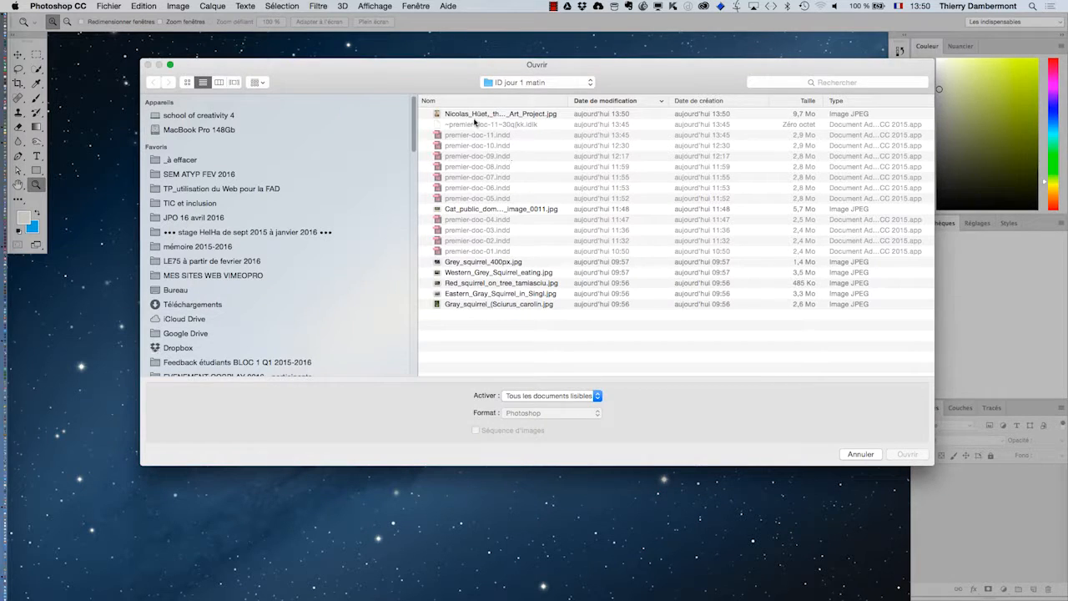
double_click(476, 115)
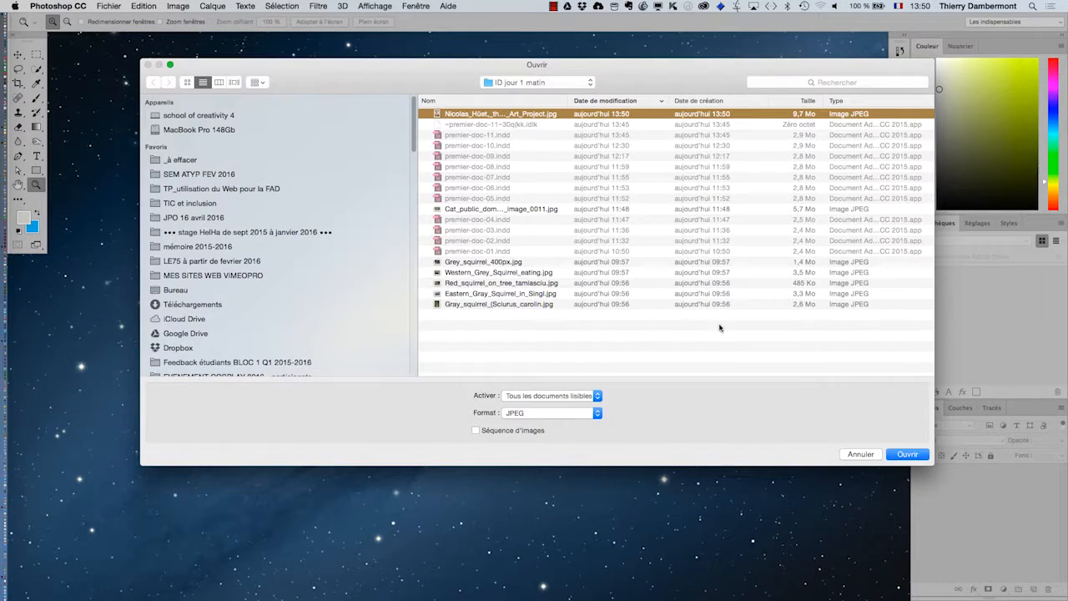
left_click(909, 458)
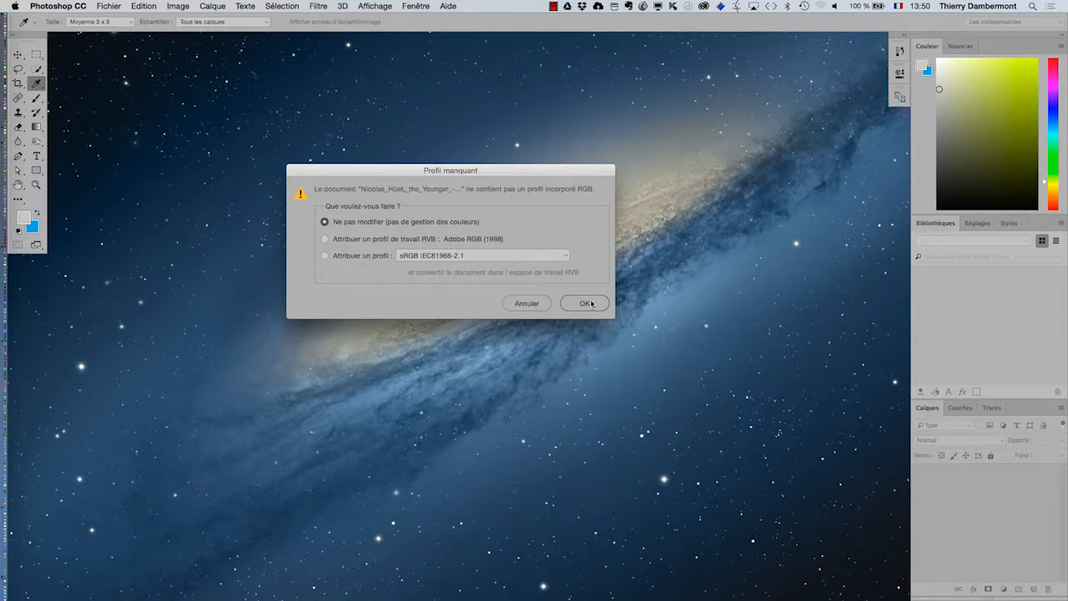
left_click(584, 303)
Show the giraffe painting in full-screen mode and examine the giraffe's head and upper body closely.
key("z")
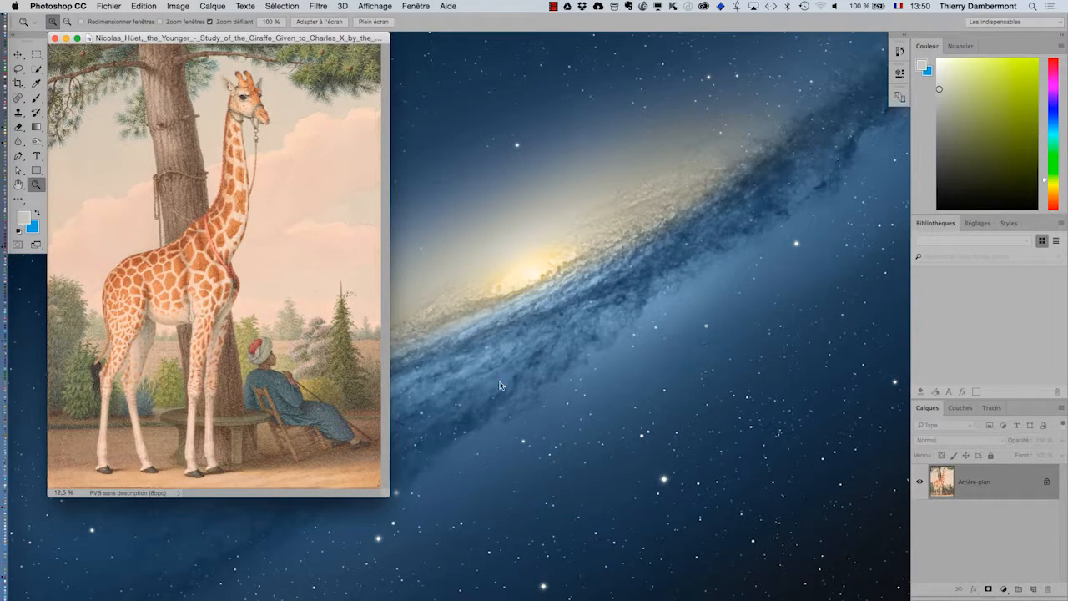
key("f")
scroll(567, 337, "right", 3)
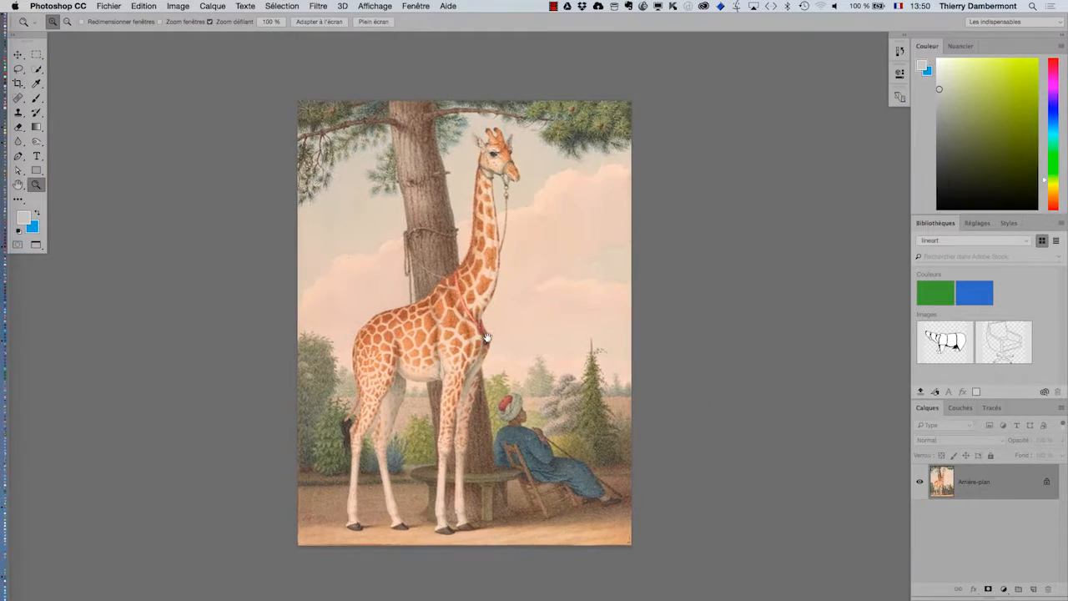
left_click(467, 267)
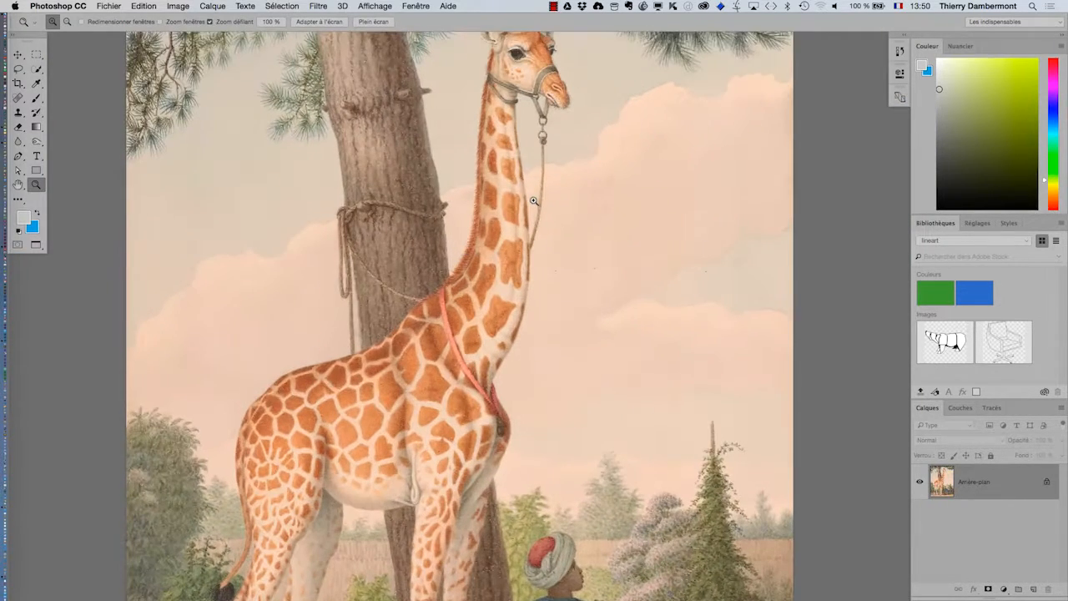
scroll(470, 265, "right", 2)
scroll(469, 265, "right", 1)
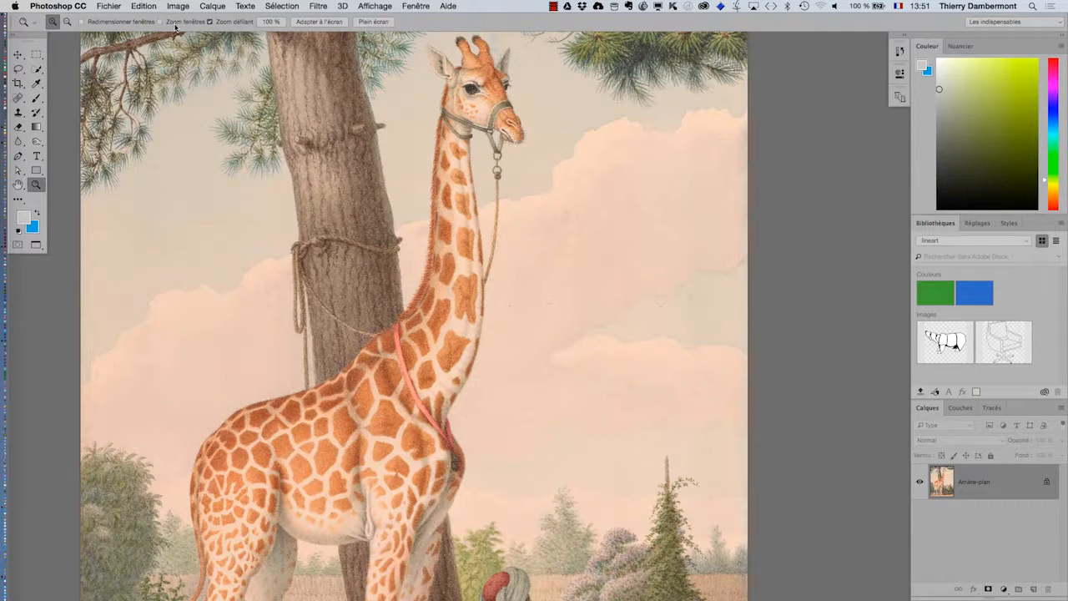
left_click(138, 6)
left_click(172, 385)
left_click(533, 494)
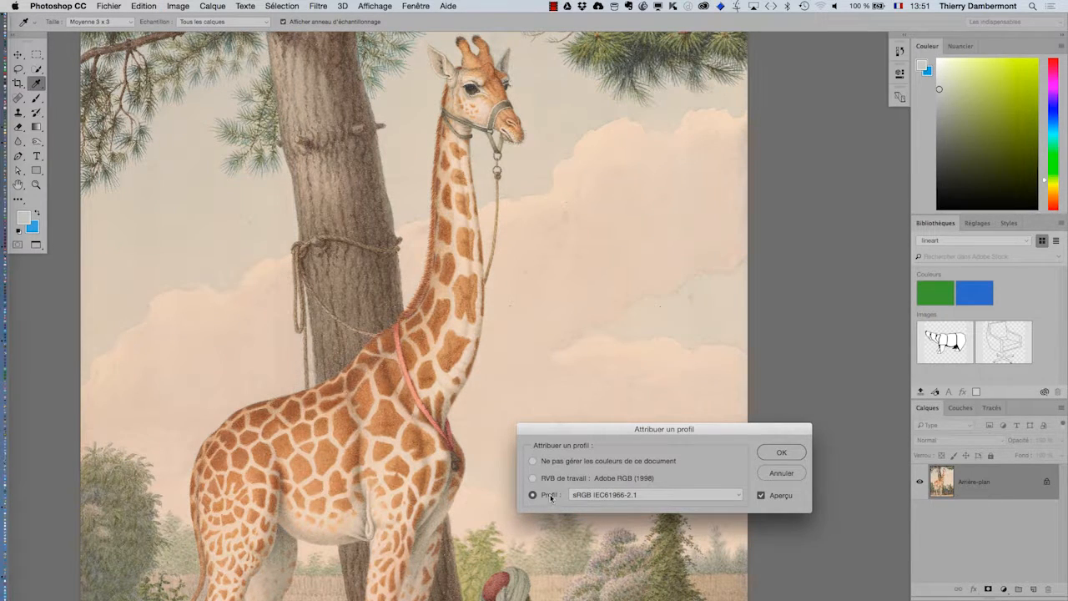
left_click(796, 472)
key("z")
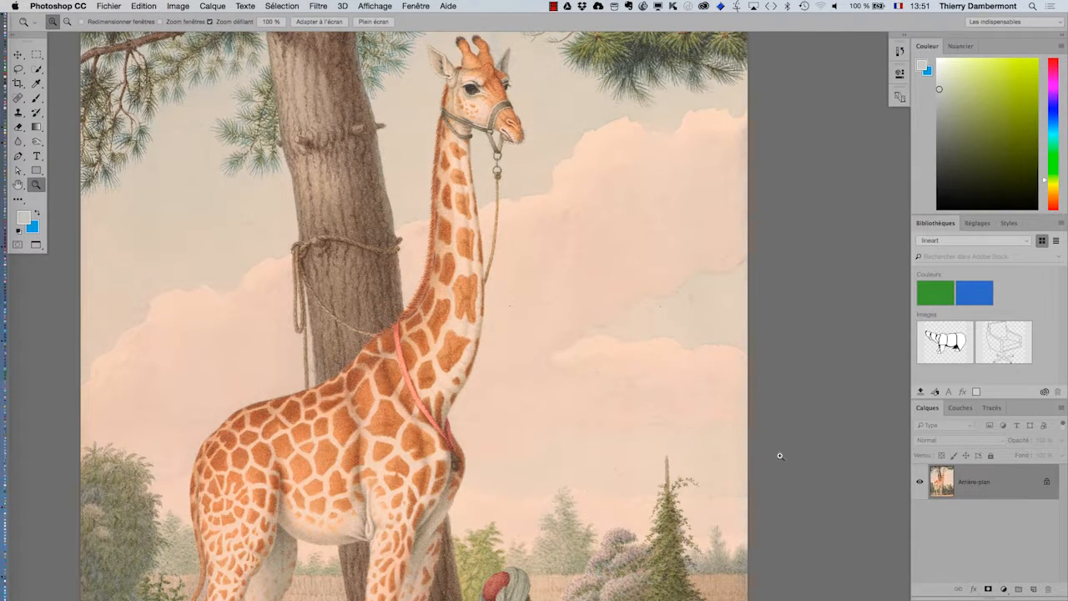
Start assigning a colour profile to the giraffe painting, choosing sRGB IEC61966-2.1.
left_click(510, 115)
left_click(494, 121)
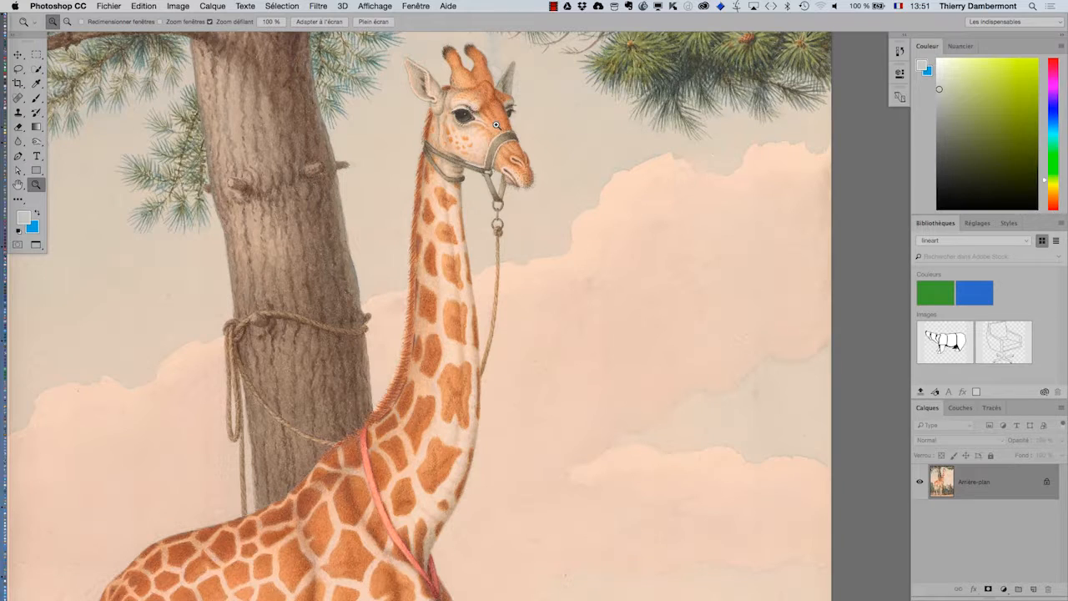
scroll(539, 113, "up", 1)
left_click(544, 125)
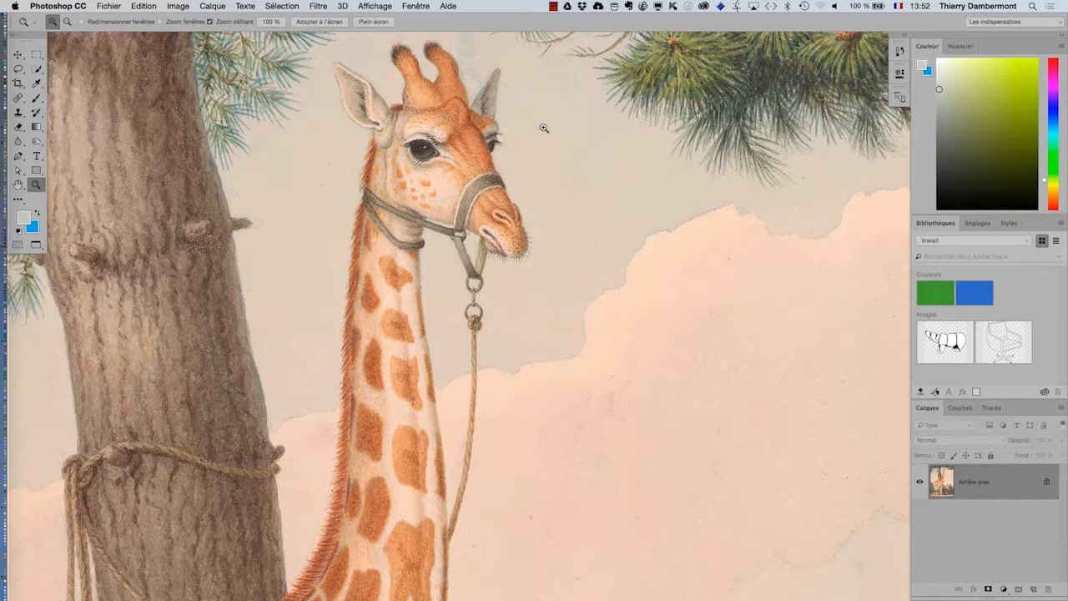
left_click(143, 6)
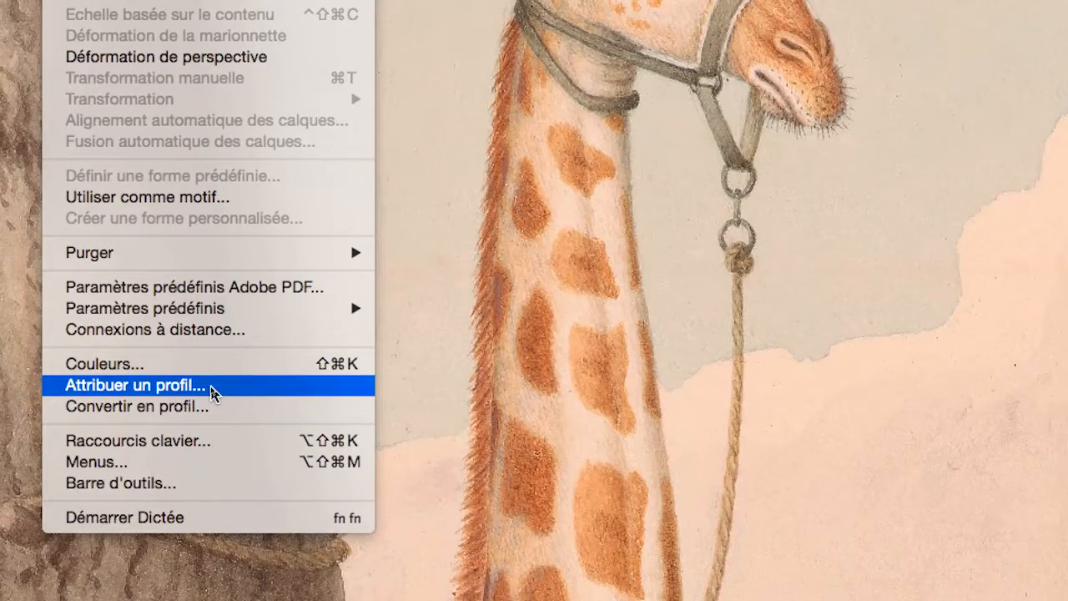
left_click(211, 394)
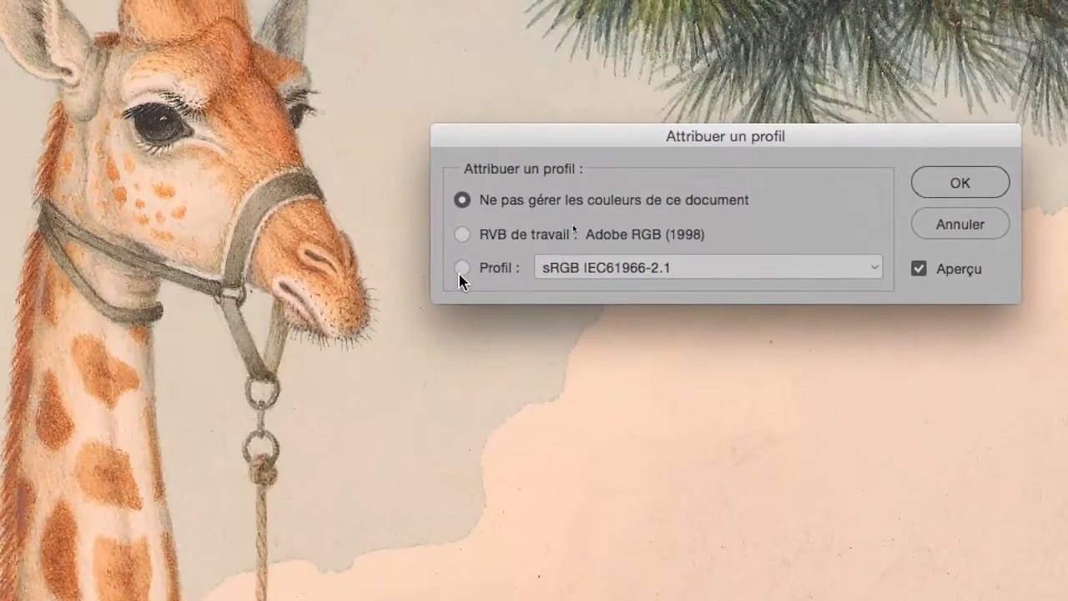
left_click(251, 359)
left_click(578, 268)
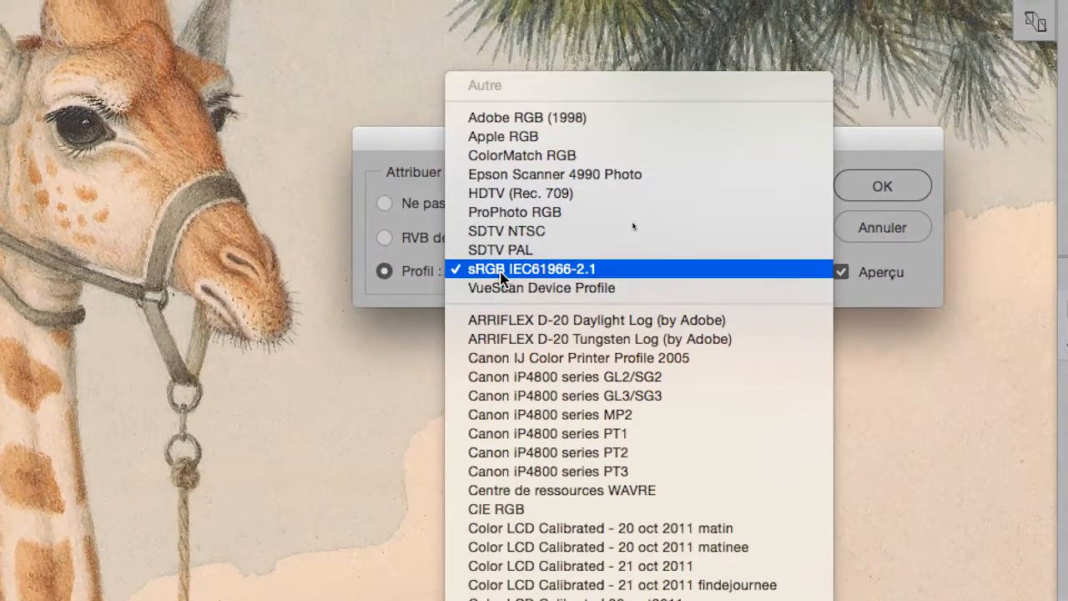
left_click(503, 270)
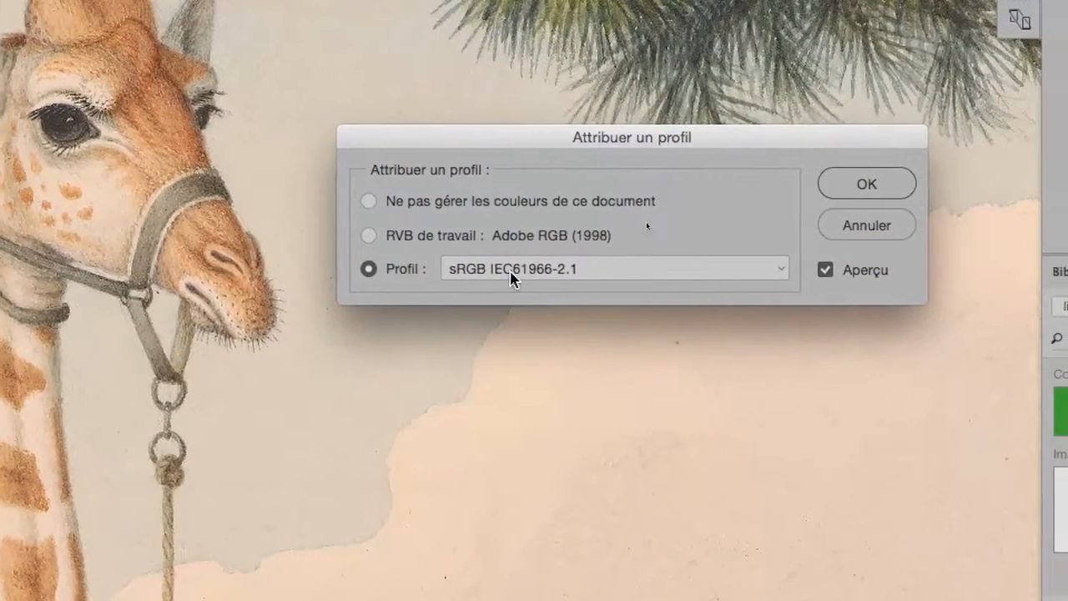
Compare the giraffe painting's colours with and without the sRGB IEC61966-2.1 profile preview.
left_click(511, 271)
left_click(512, 268)
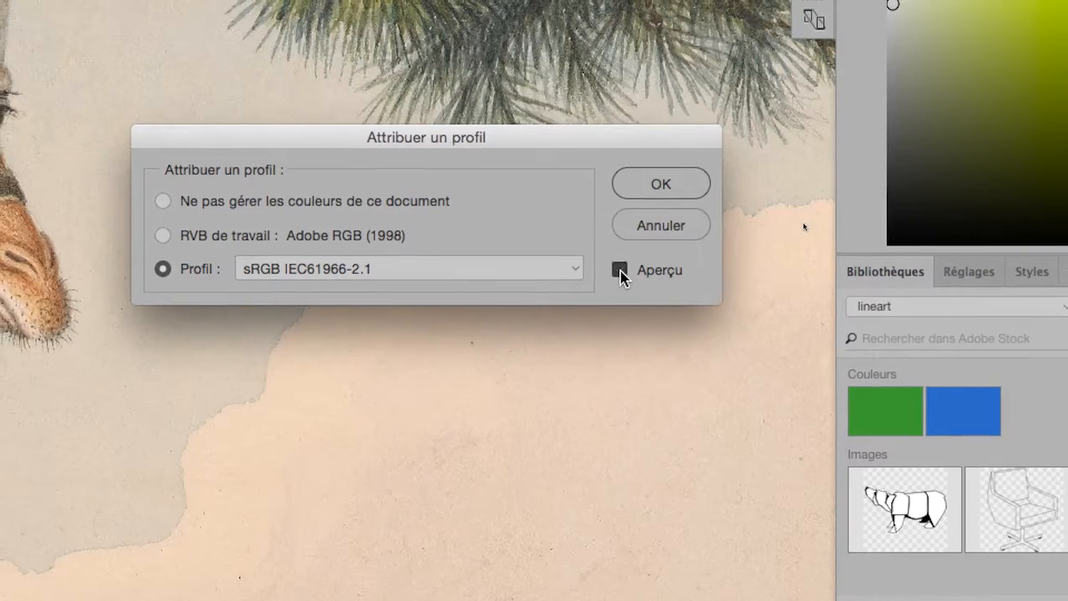
left_click(617, 268)
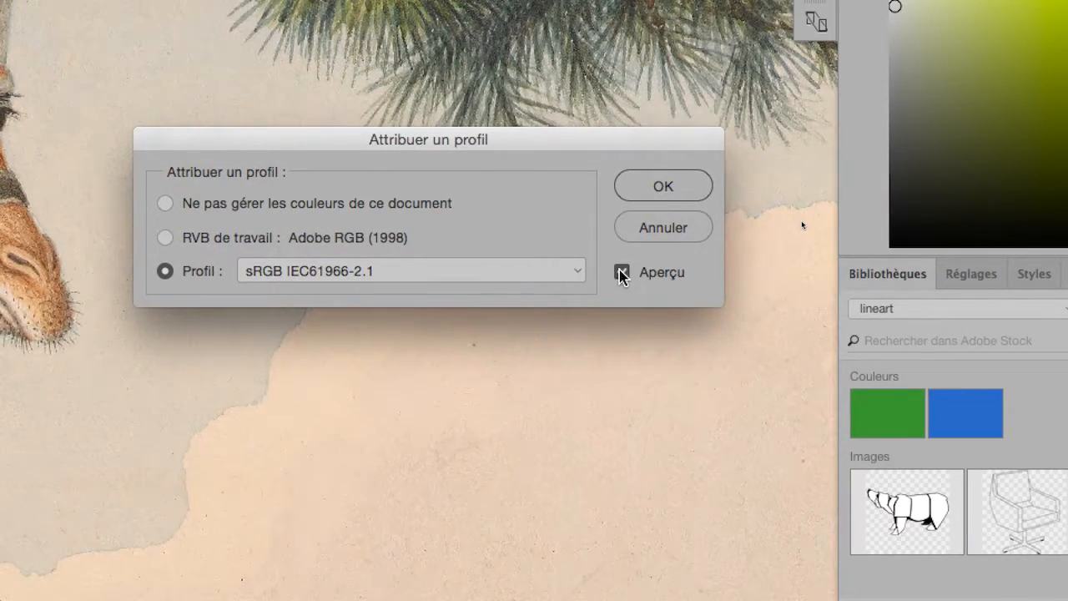
left_click(622, 274)
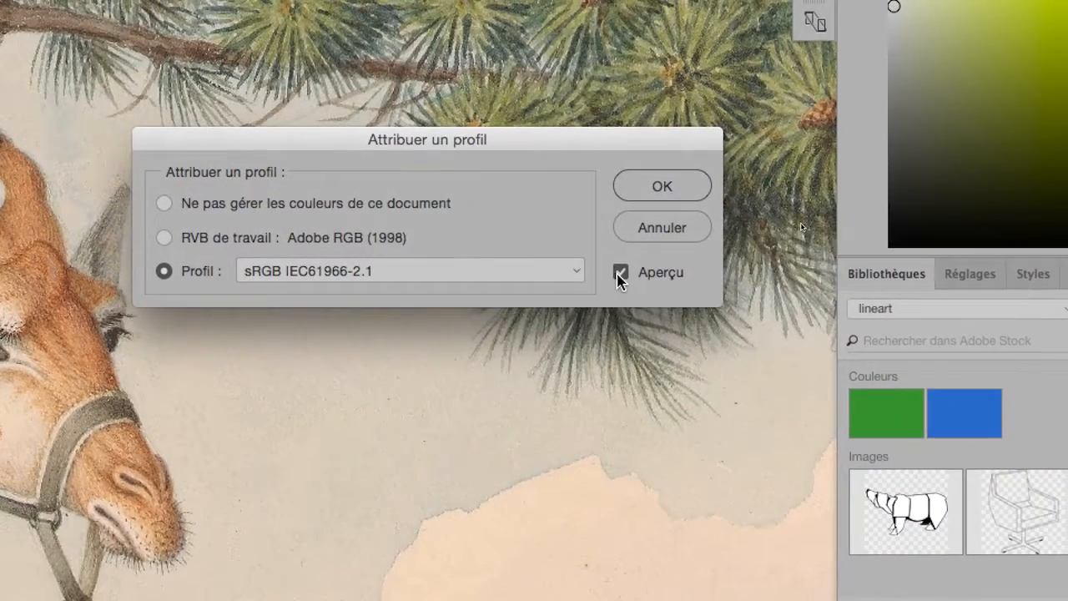
left_click(620, 276)
left_click(620, 276)
left_click(620, 276)
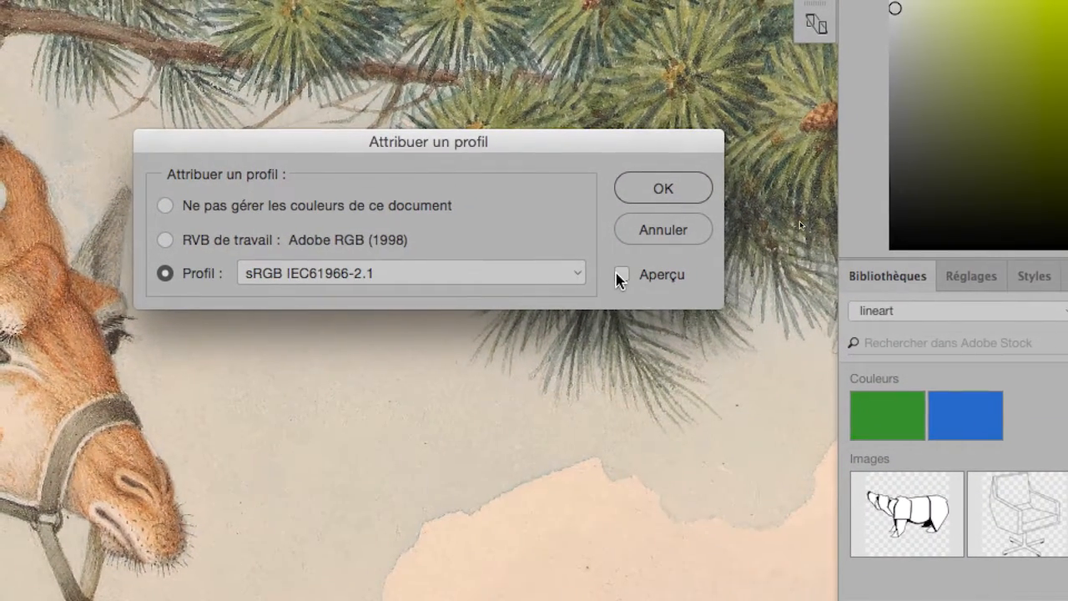
left_click(619, 275)
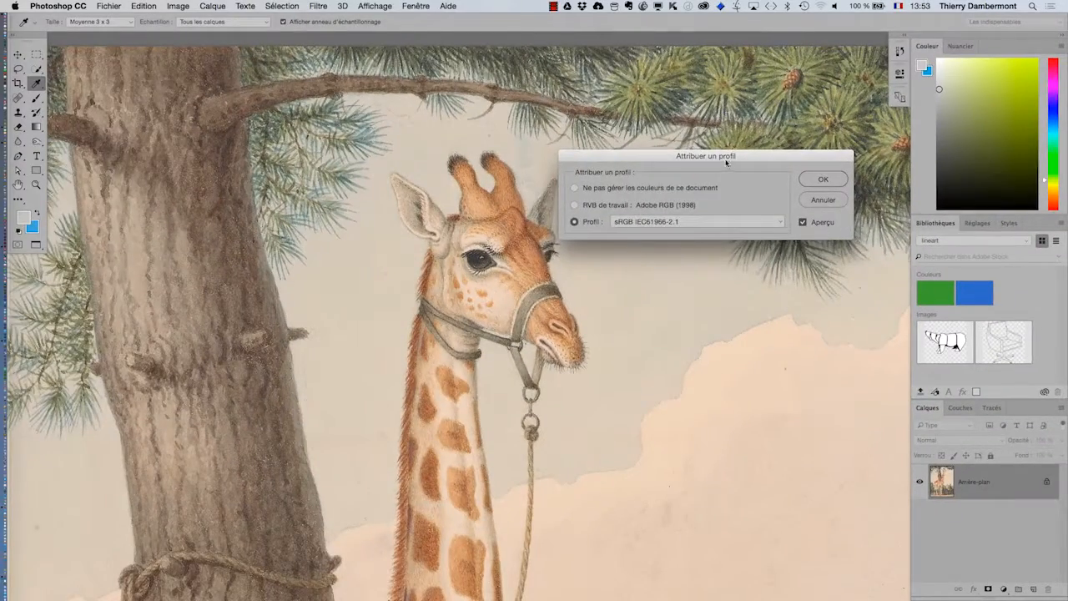
Assign the sRGB IEC61966-2.1 profile to the giraffe painting.
left_click_drag(444, 169, 530, 174)
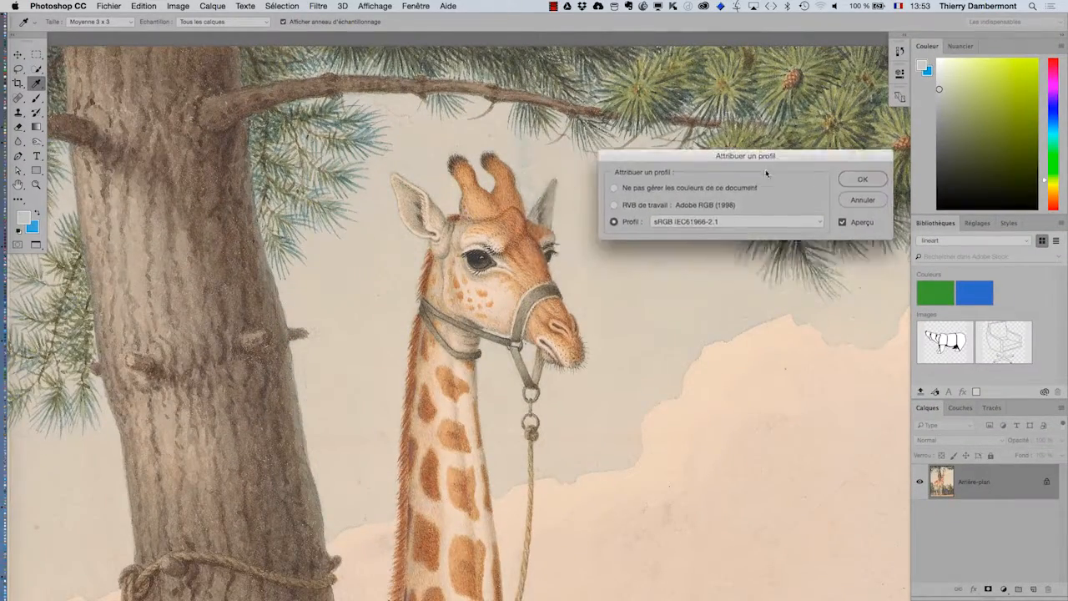
left_click_drag(766, 173, 761, 176)
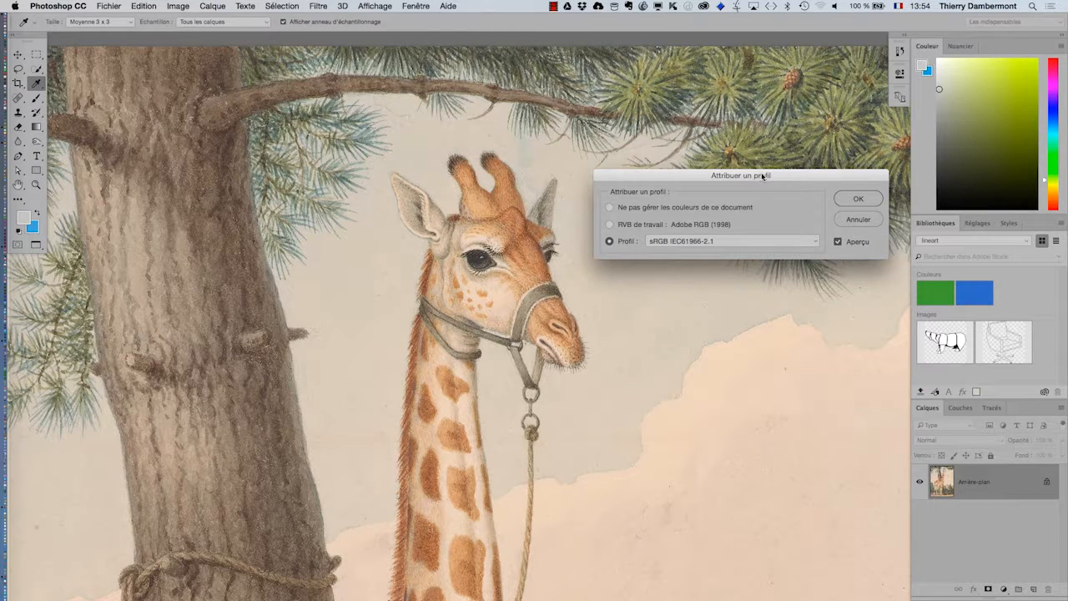
left_click(839, 241)
left_click(852, 199)
key("z")
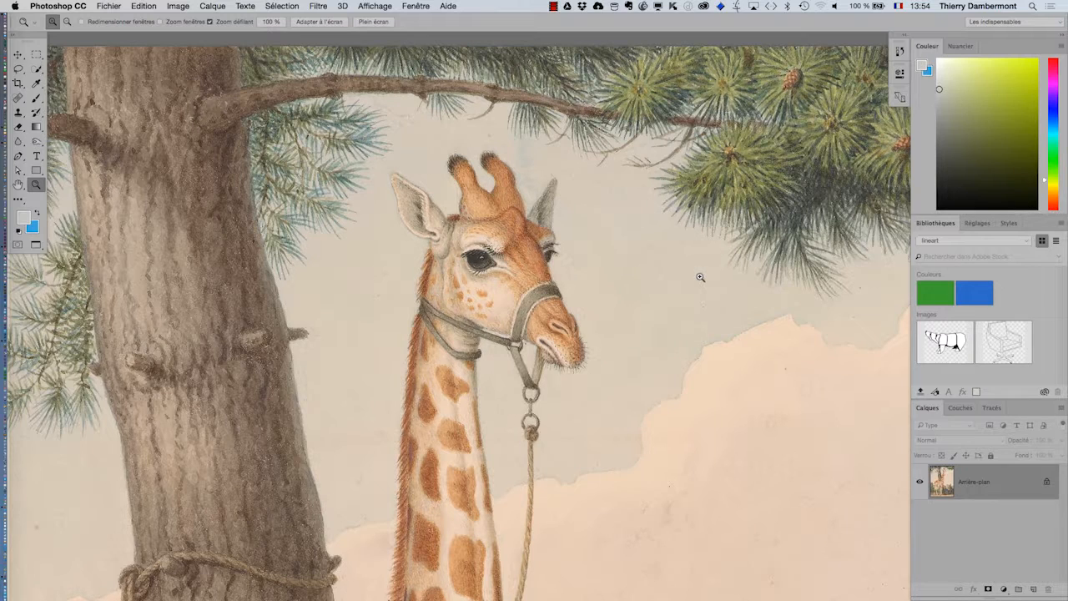
Start saving a new version of the painting in the desktop folder "ID jour 1 matin", choosing the Photoshop format.
left_click(106, 5)
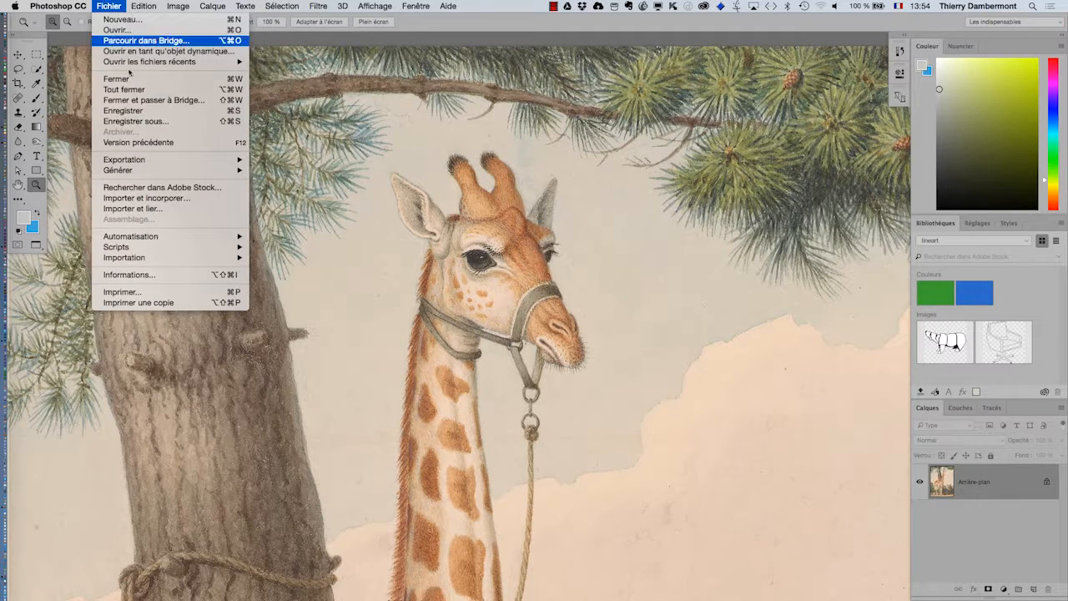
left_click(142, 122)
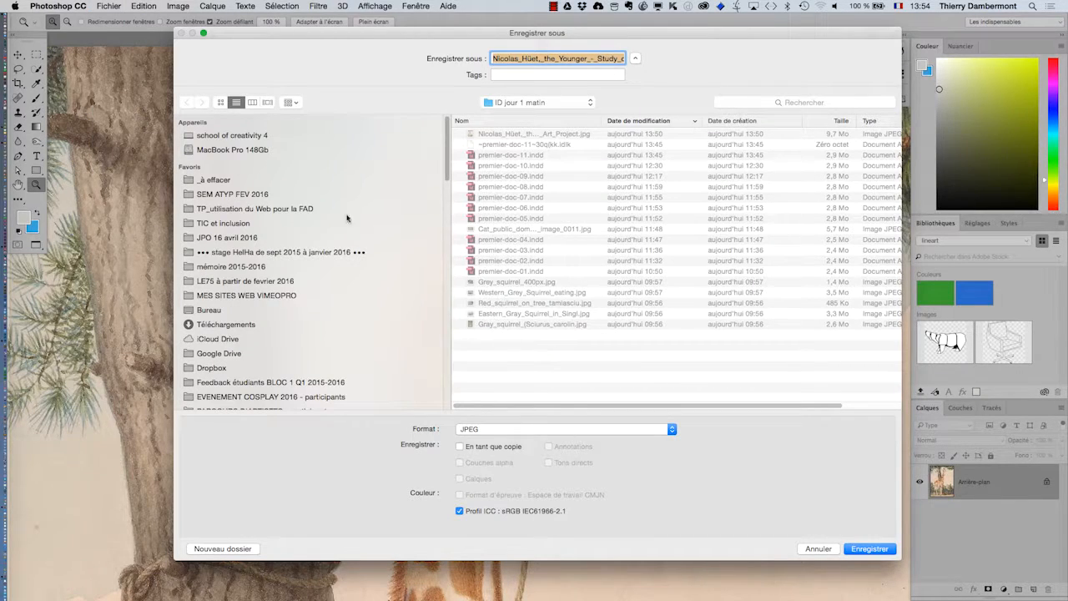
left_click(210, 311)
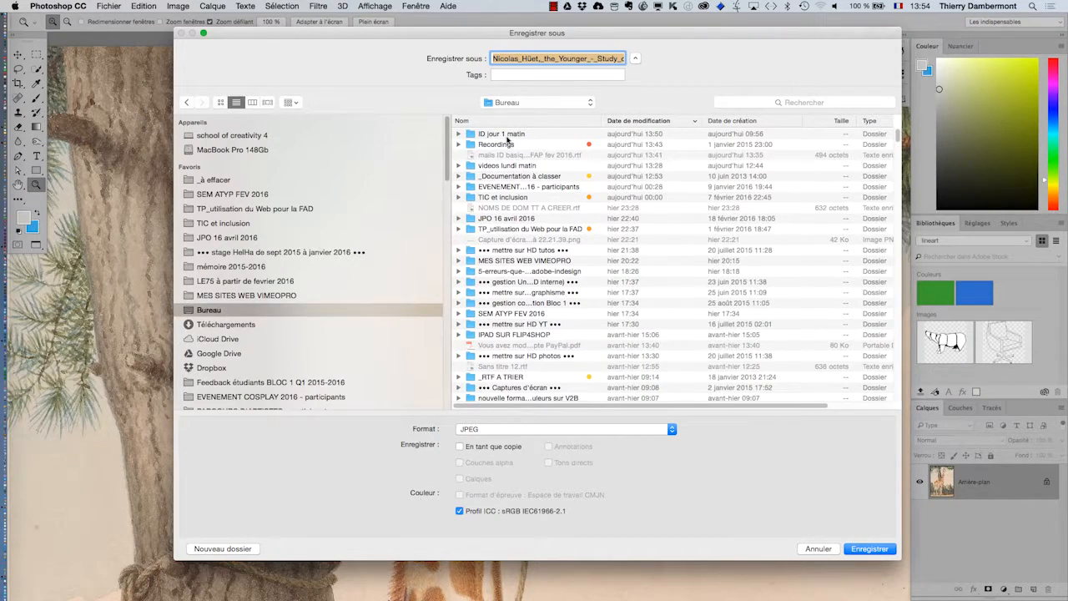
double_click(506, 135)
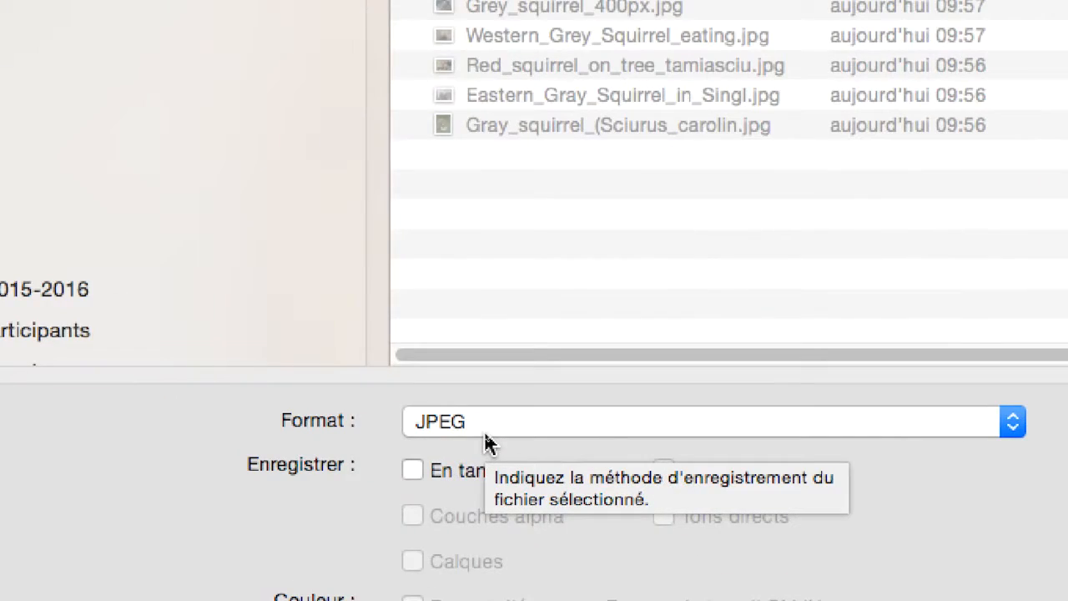
left_click(576, 426)
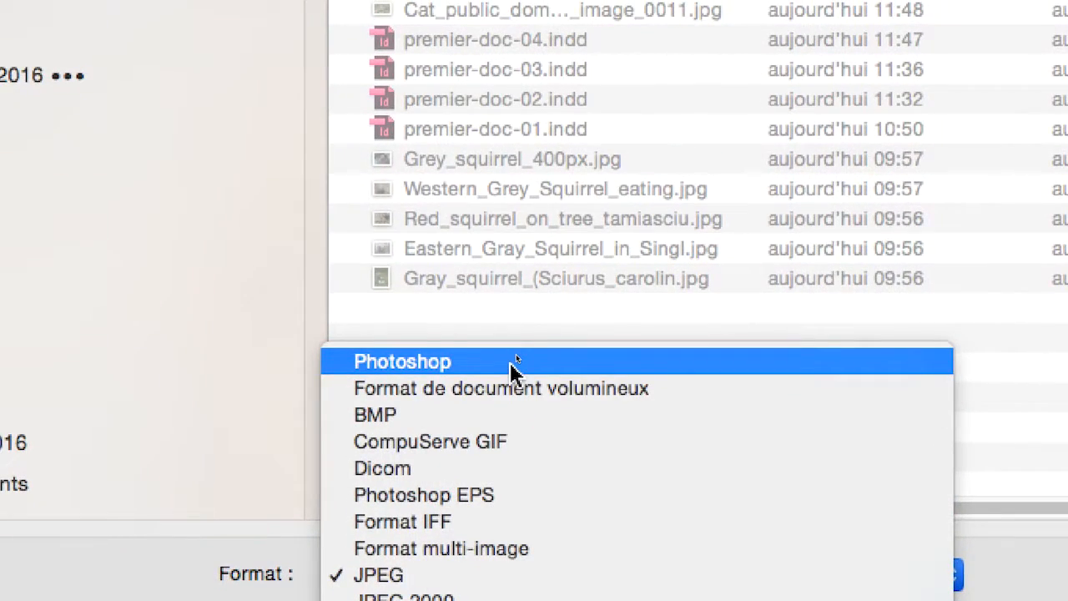
left_click(515, 367)
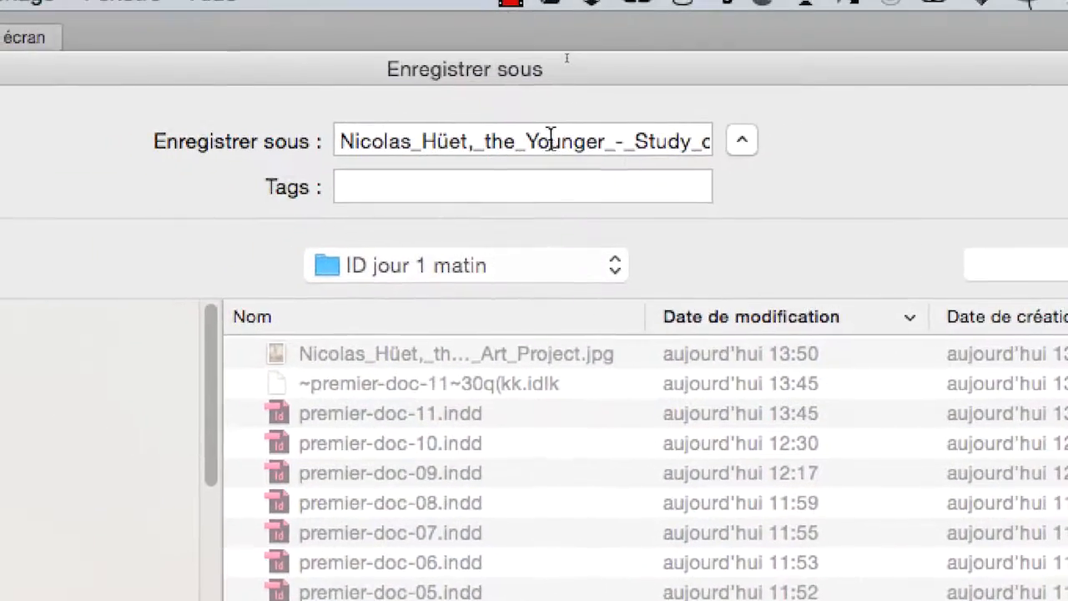
left_click(482, 130)
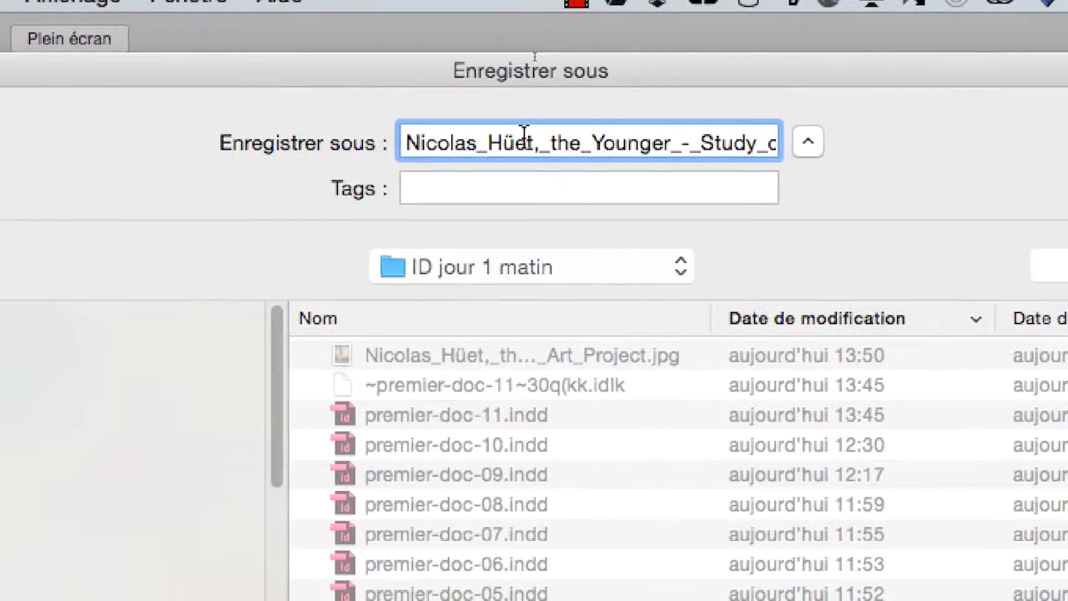
left_click_drag(529, 139, 789, 140)
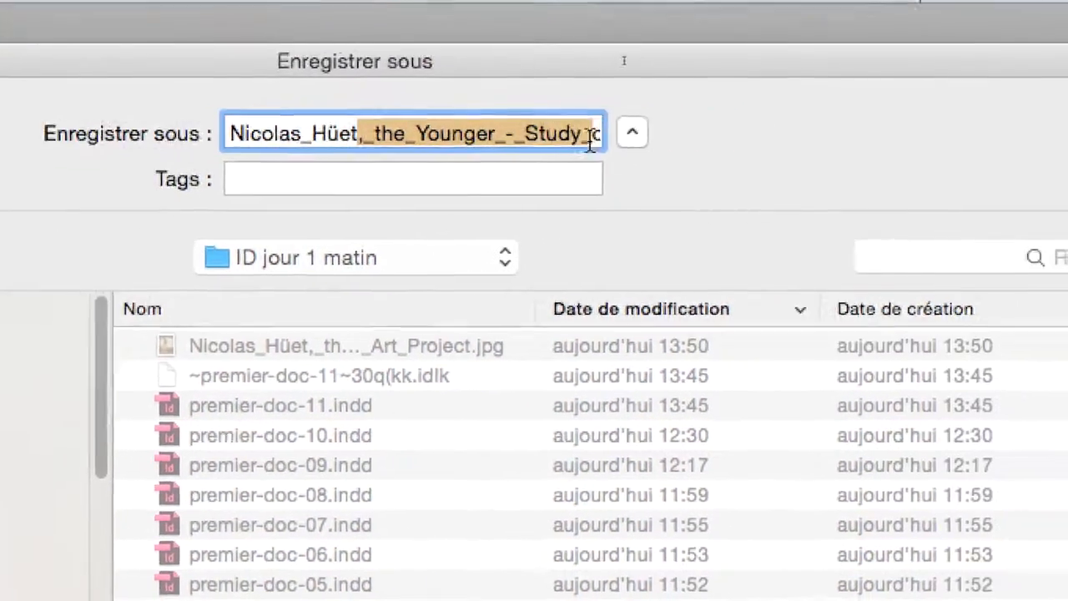
left_click_drag(600, 138, 527, 142)
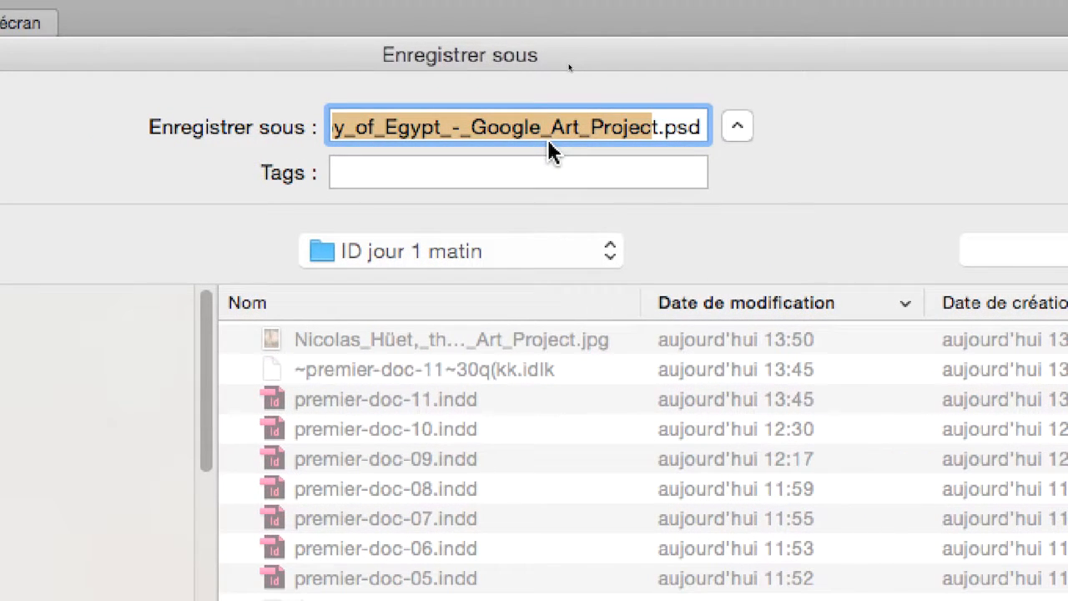
key("BackSpace")
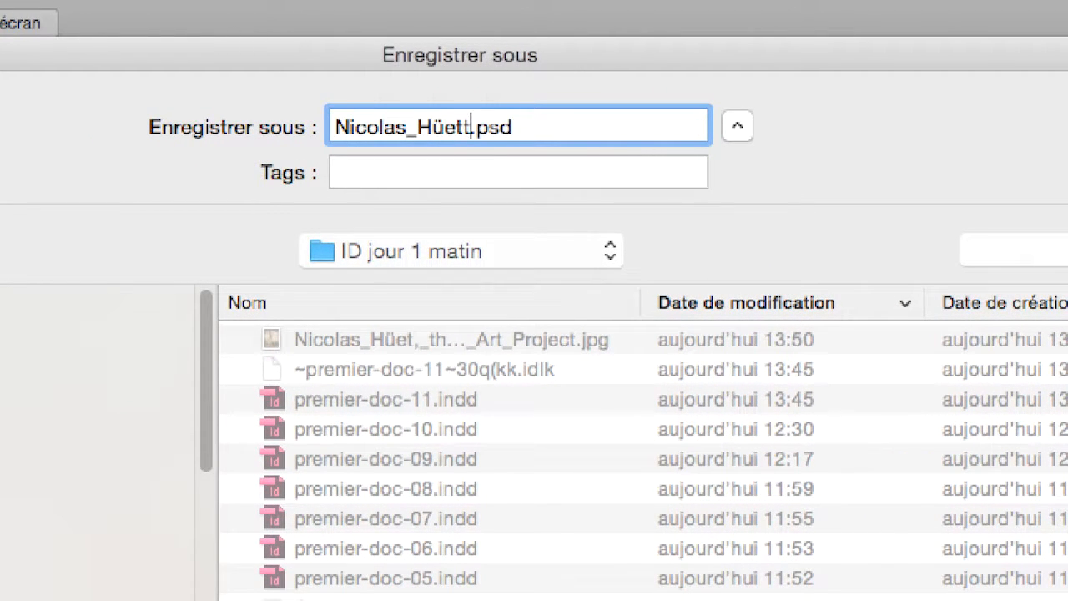
key("BackSpace")
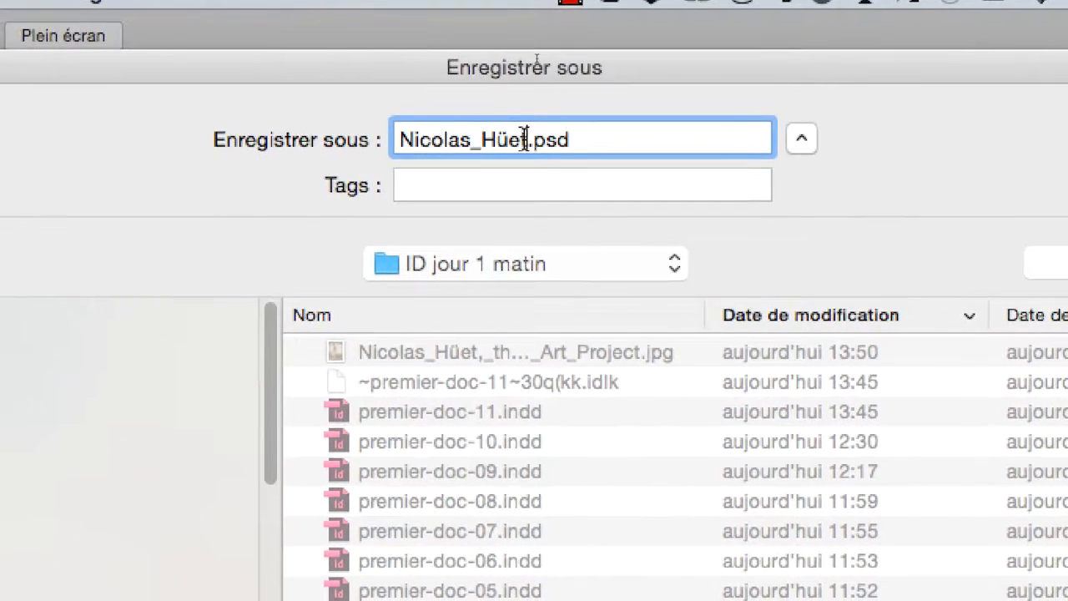
left_click_drag(543, 122, 588, 123)
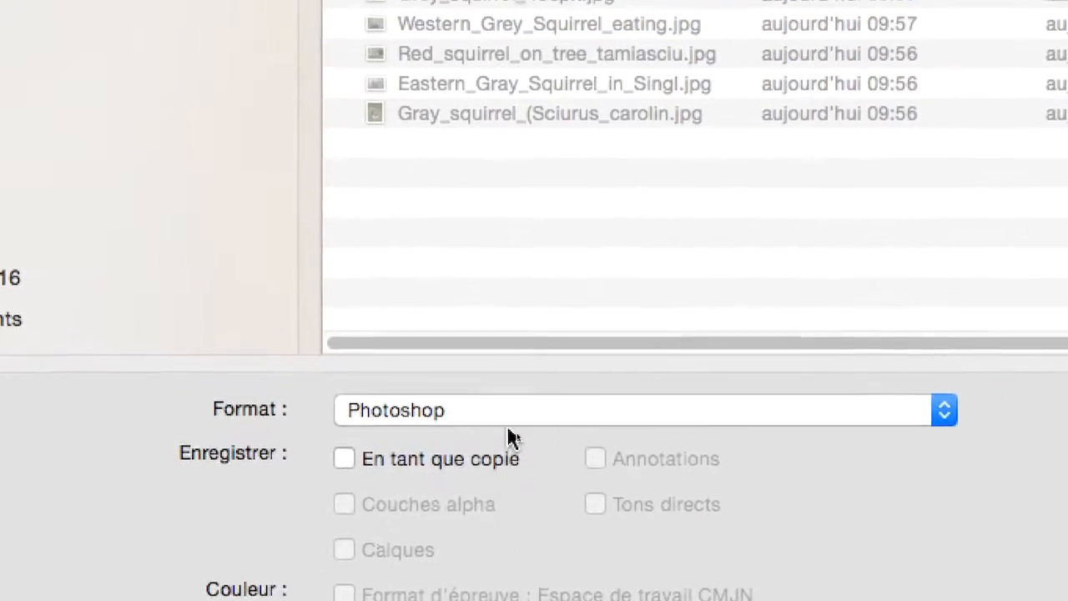
Review the other available file formats, then save the painting in Photoshop format with its sRGB ICC profile embedded.
left_click(636, 332)
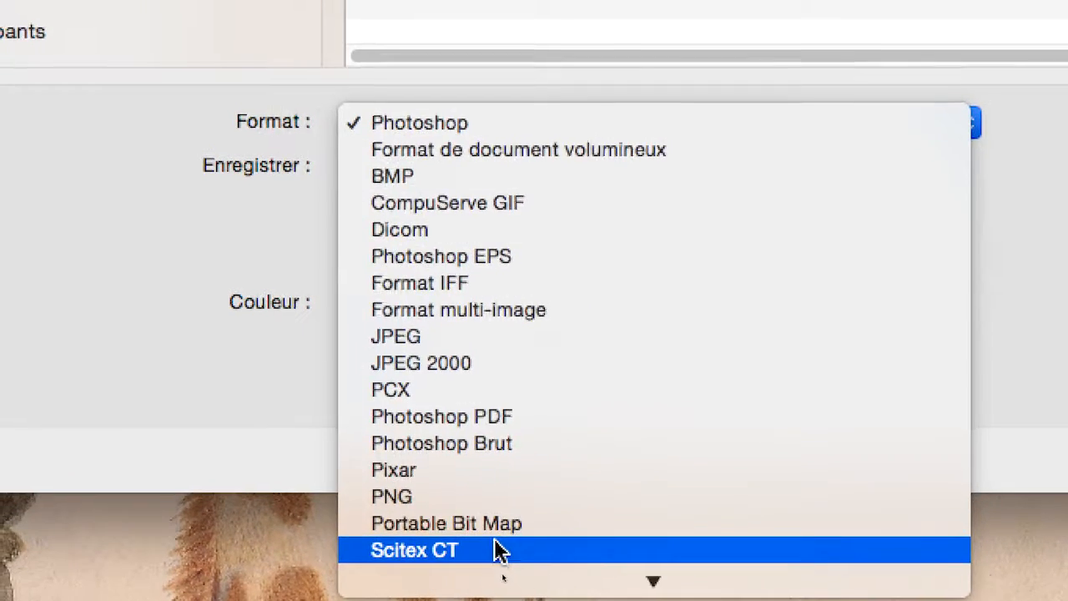
scroll(484, 574, "down", 2)
scroll(485, 532, "down", 2)
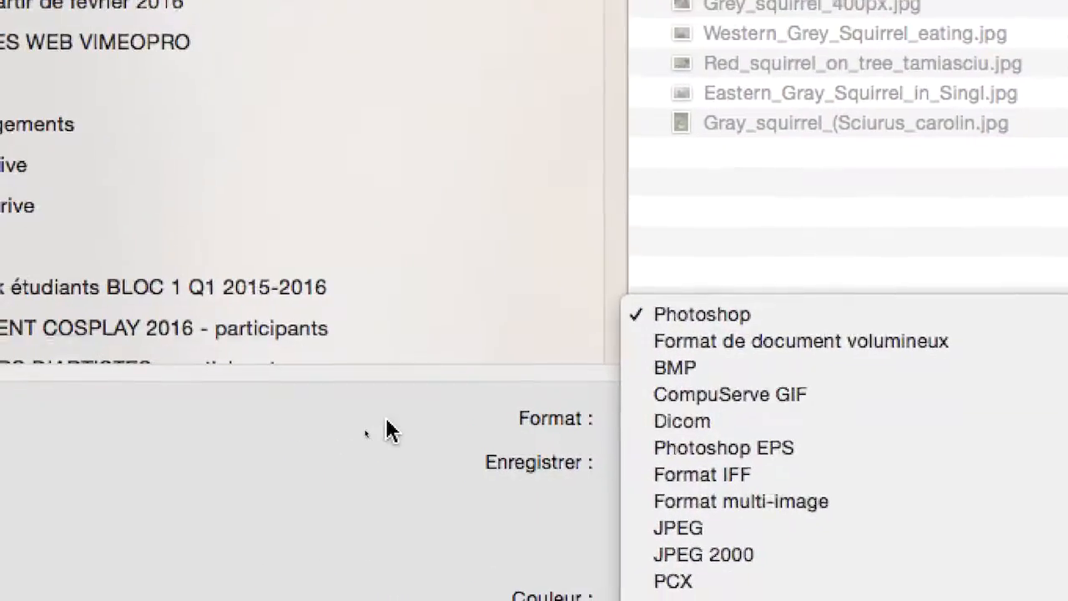
left_click(388, 430)
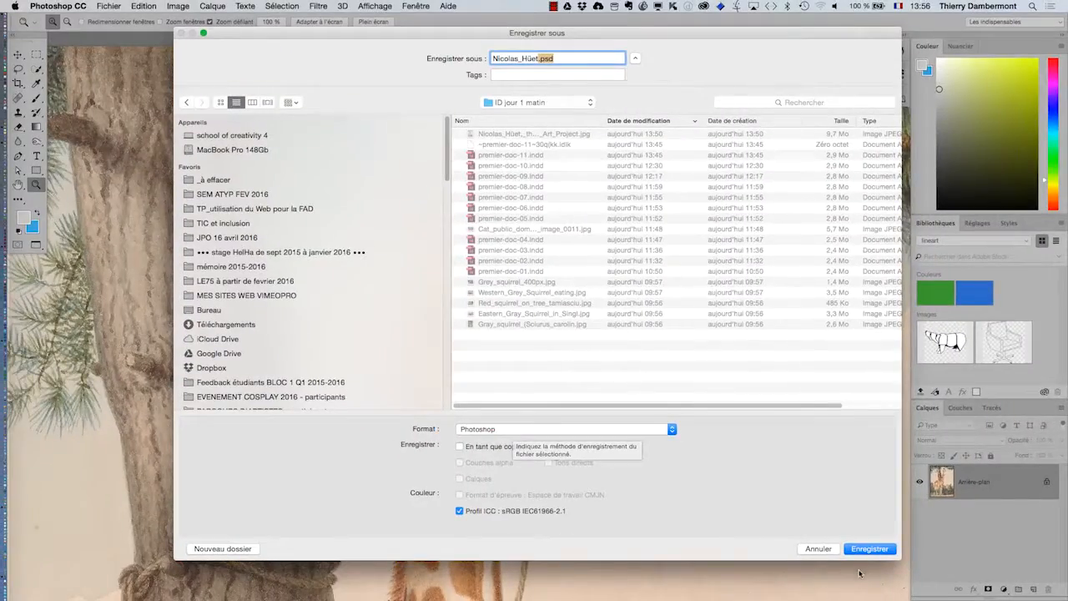
left_click(874, 549)
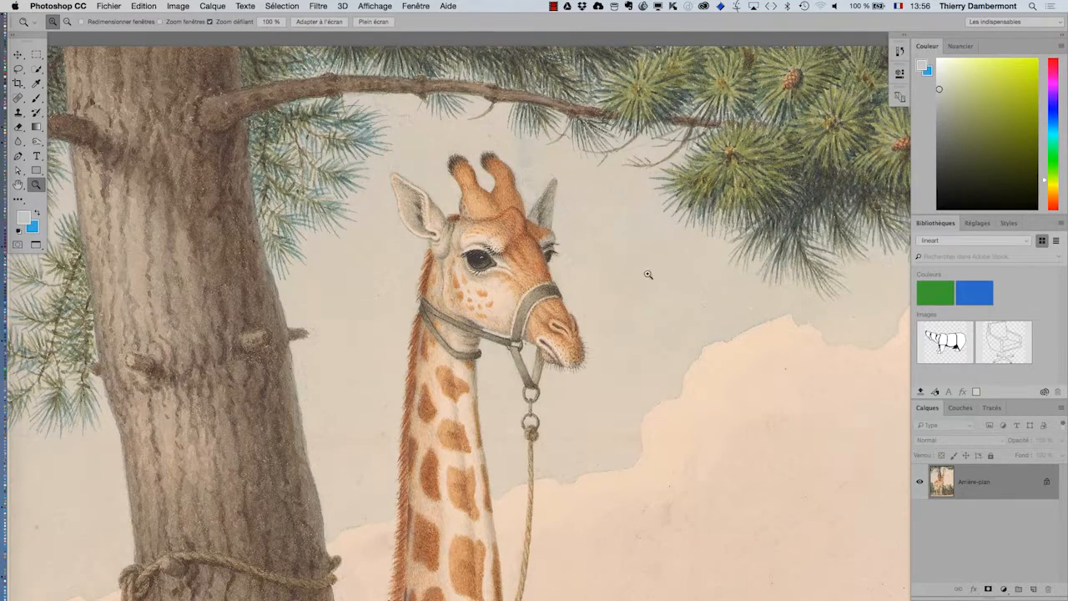
Zoom out to examine the whole giraffe painting, from the branches down to the giraffe's hooves.
left_click(502, 280, "alt")
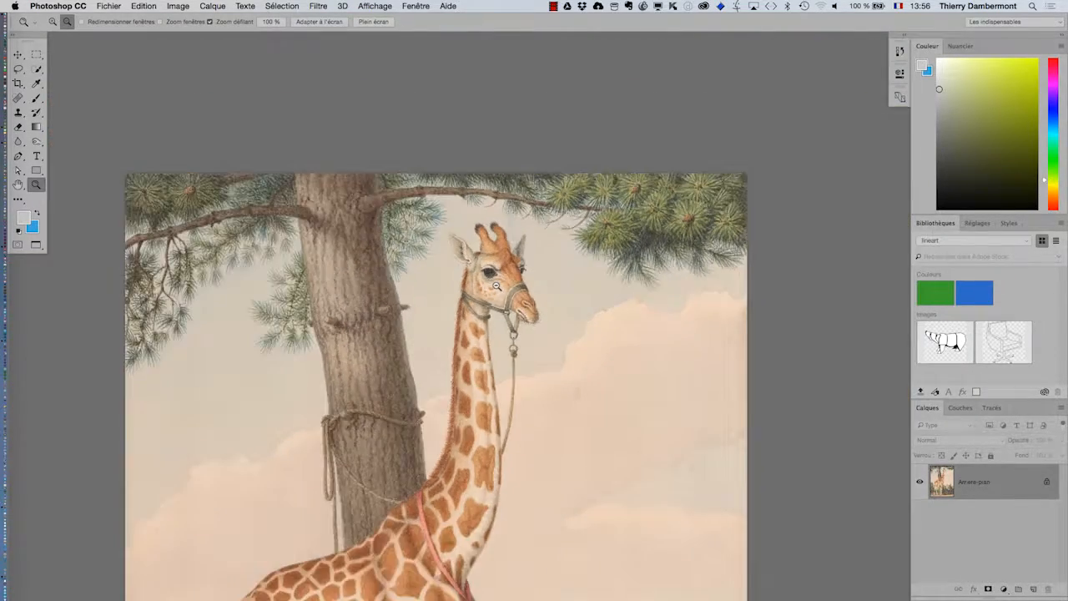
left_click(496, 285, "alt")
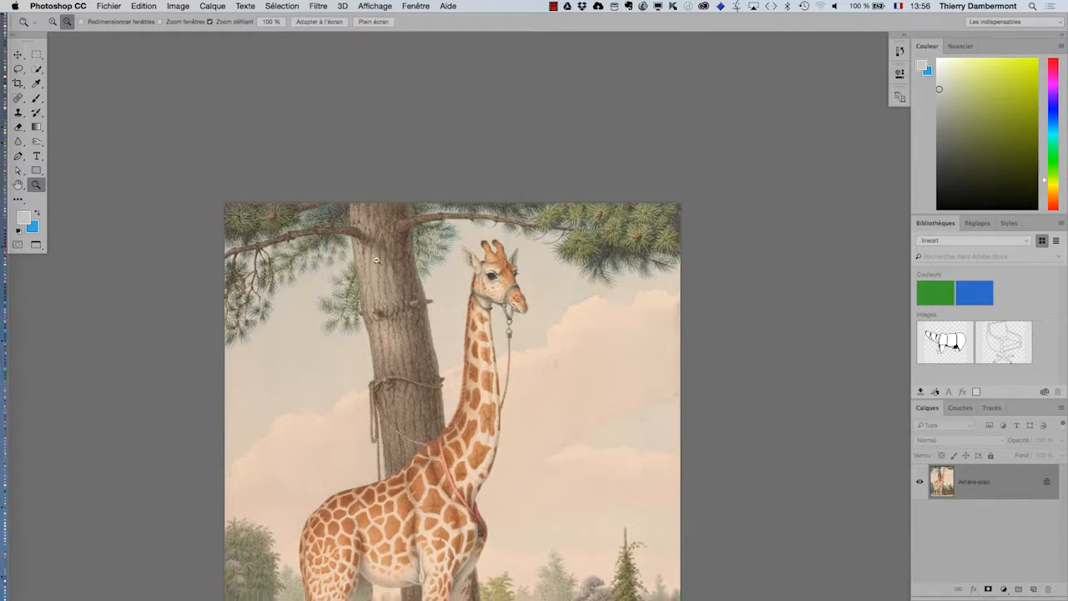
left_click(18, 184)
scroll(305, 372, "down", 5)
scroll(305, 372, "right", 2)
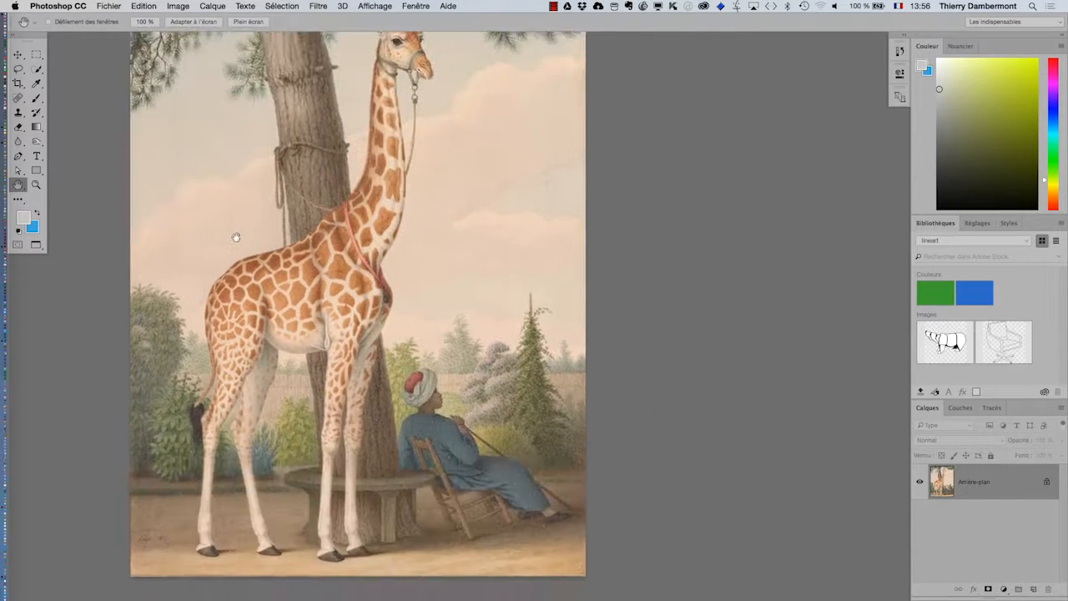
left_click(255, 261, "alt")
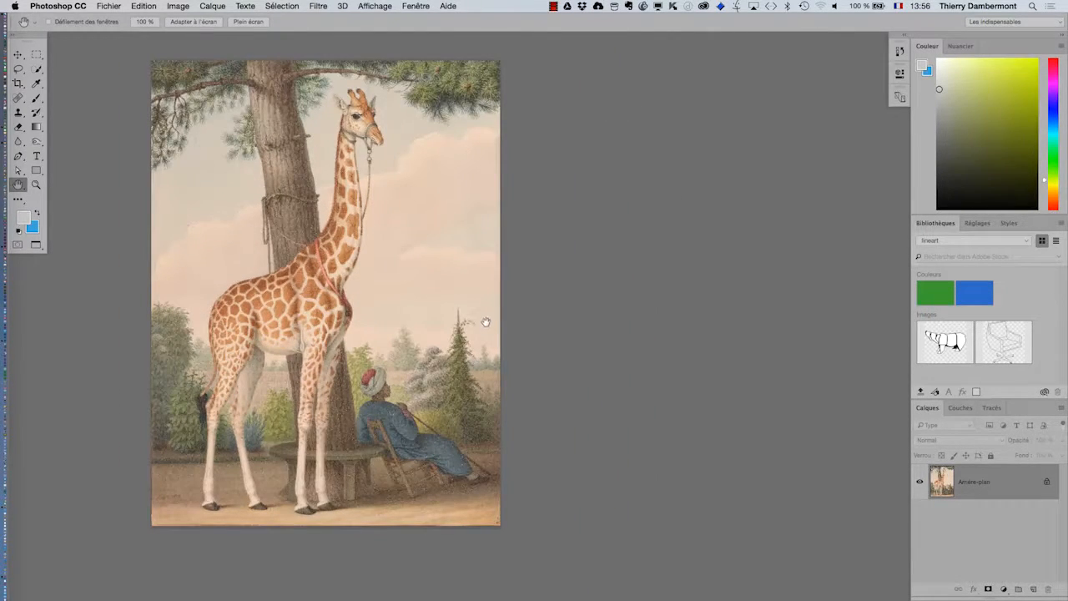
Switch to Adobe InDesign and draw a rectangular frame about 61.5 × 151.3 mm in the empty lower part of page 4's first column.
key("super+Tab")
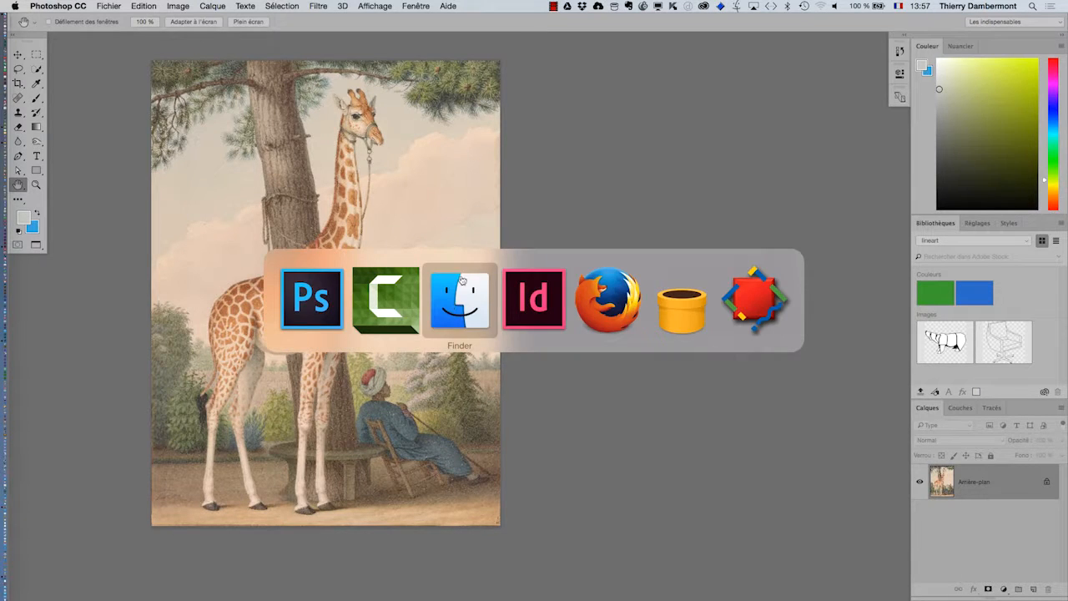
left_click(534, 298)
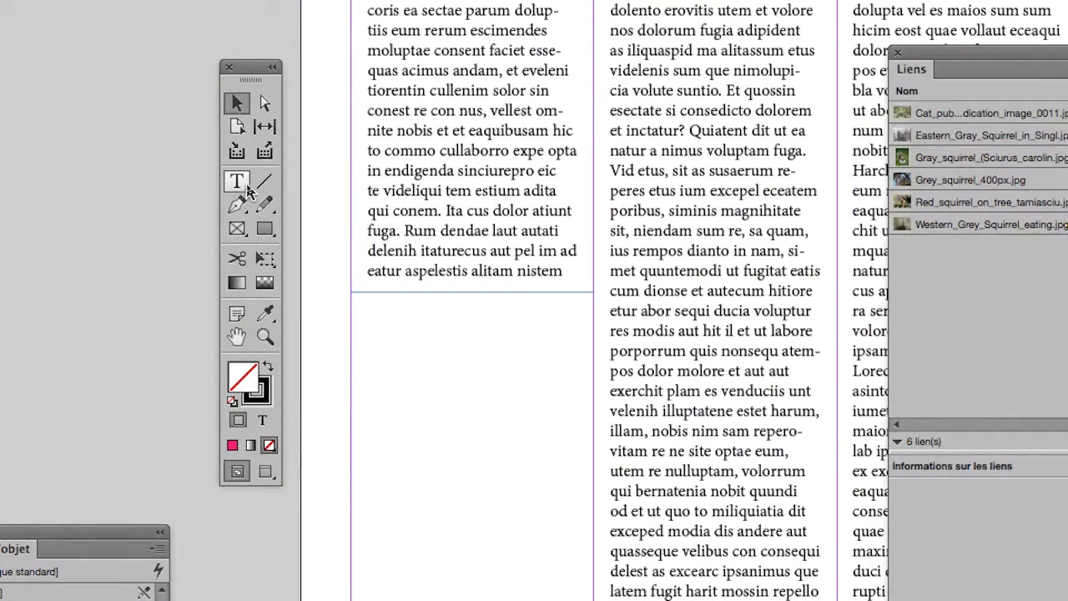
left_click(242, 183)
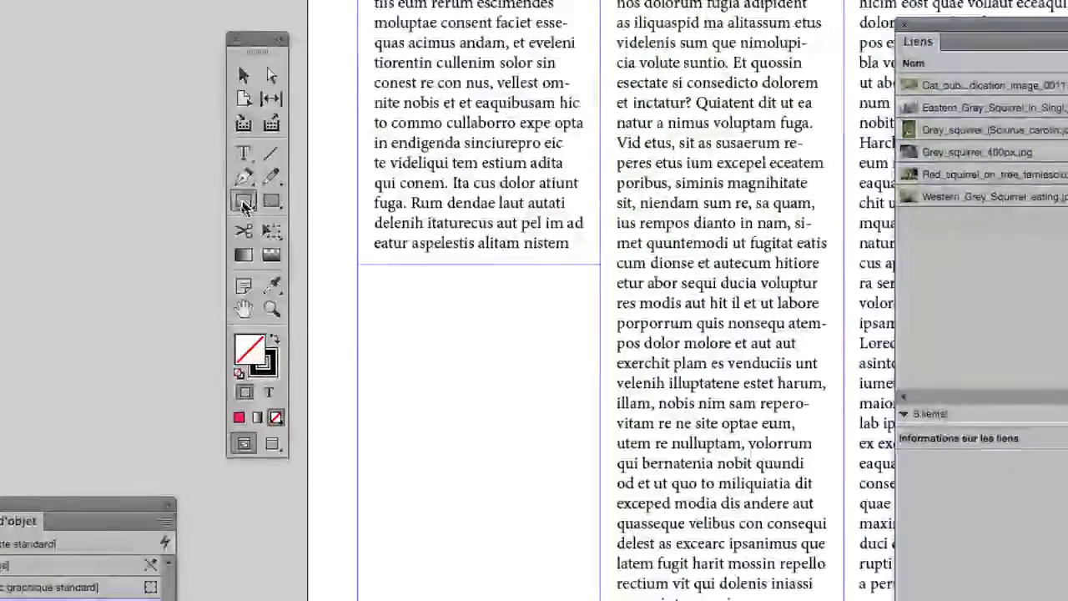
left_click(279, 212)
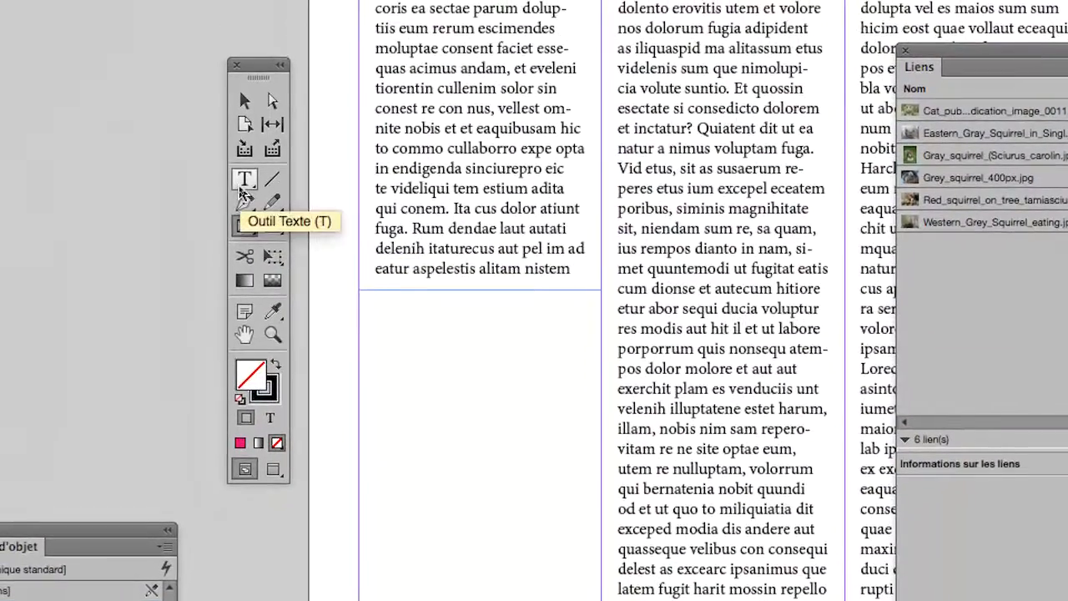
left_click(243, 182)
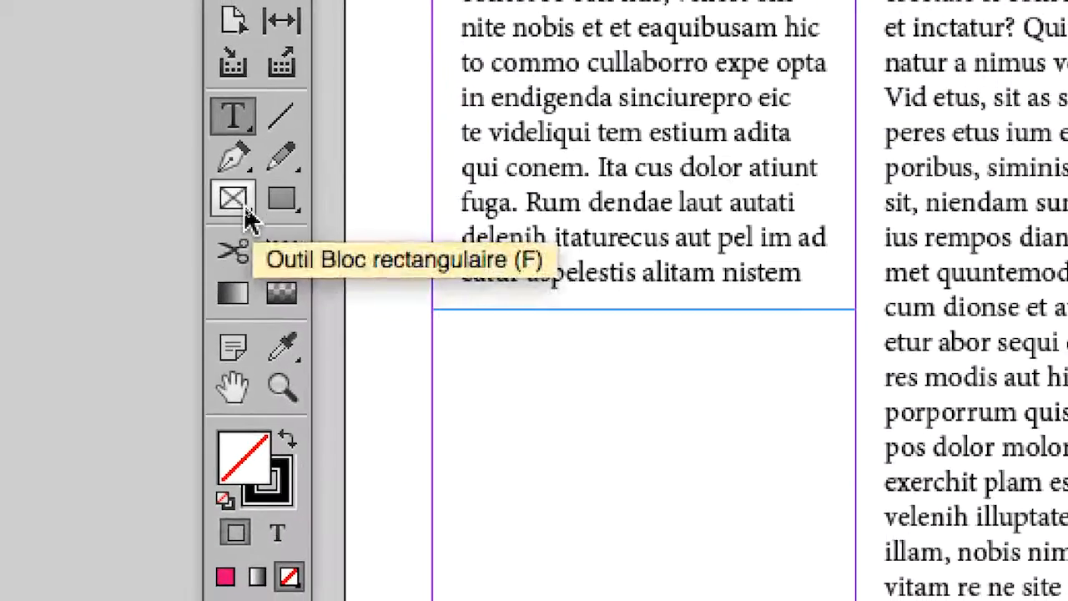
left_click(246, 215)
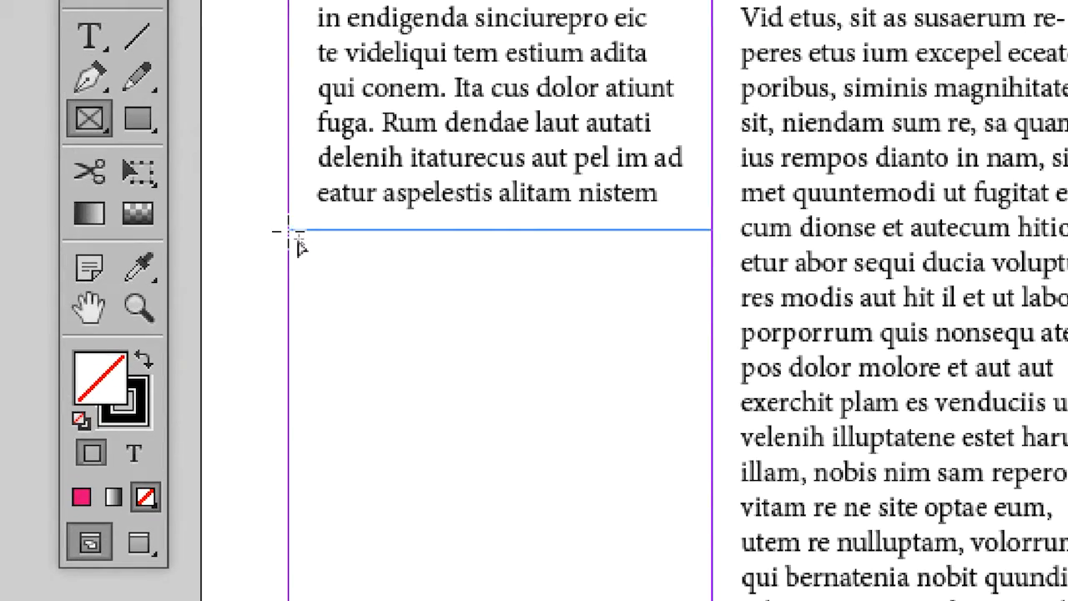
left_click_drag(298, 242, 494, 472)
left_click_drag(337, 290, 390, 473)
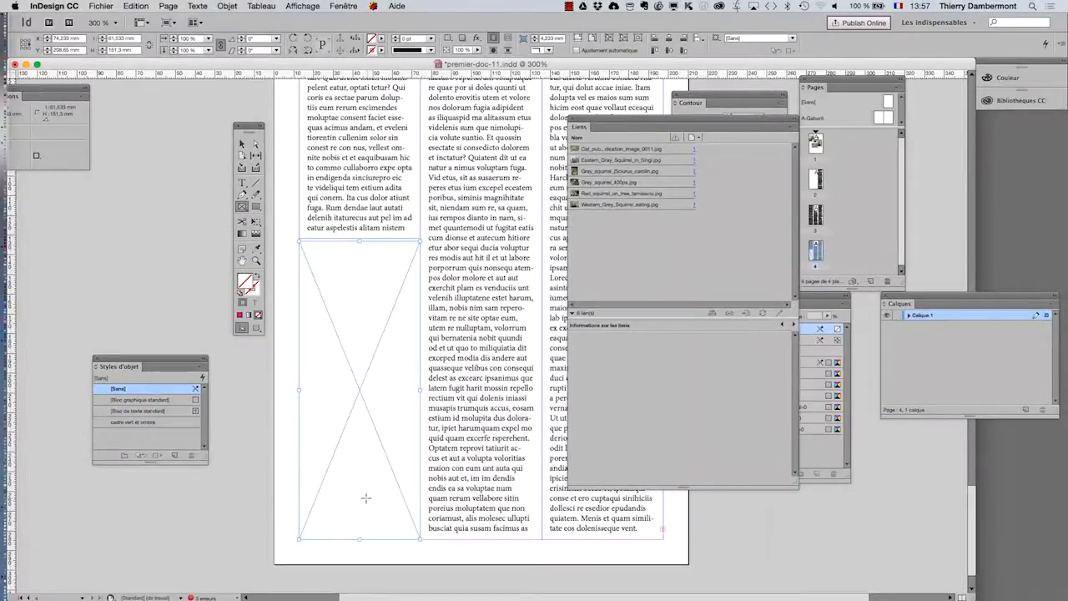
Lower the top edge of the empty frame to reduce its height to about 143.3 mm, leaving a gap beneath the text.
left_click(242, 143)
left_click_drag(355, 242, 356, 257)
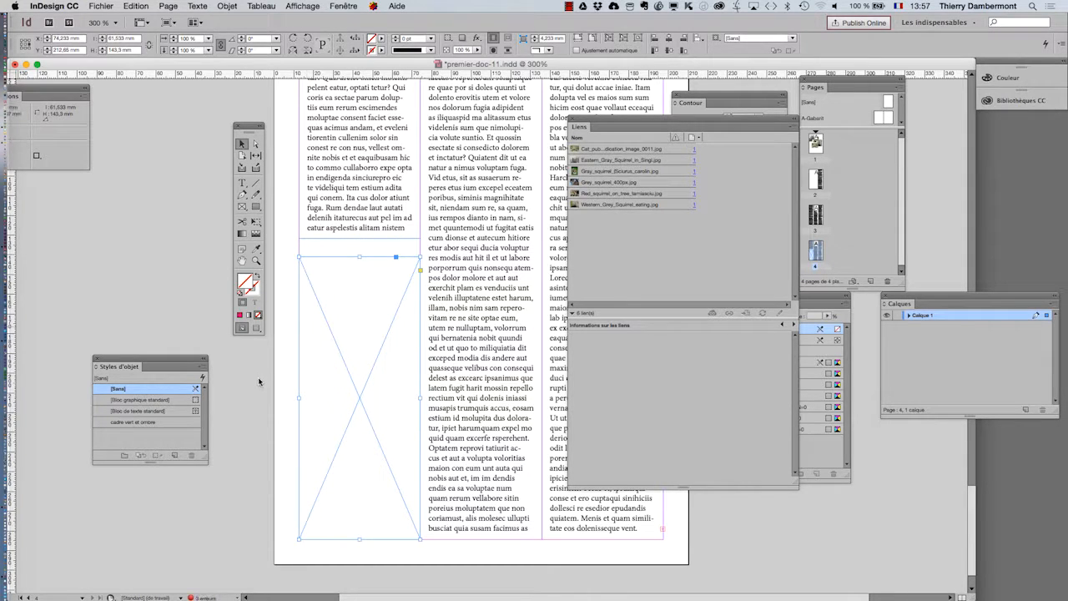
left_click(322, 399)
left_click(361, 396)
left_click_drag(245, 129, 219, 129)
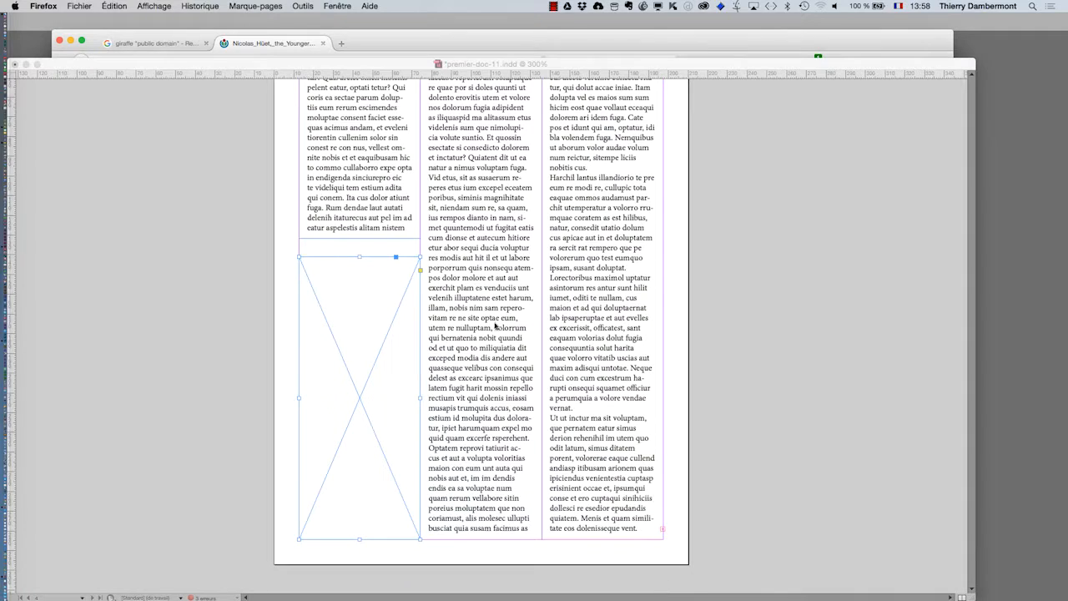
left_click(79, 6)
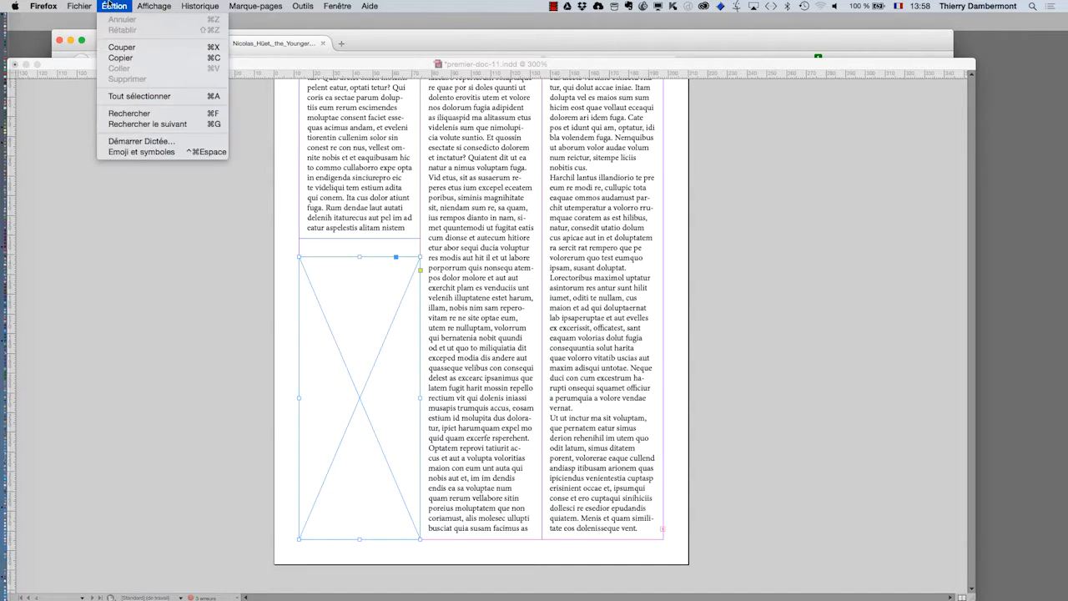
left_click(150, 263)
left_click(101, 6)
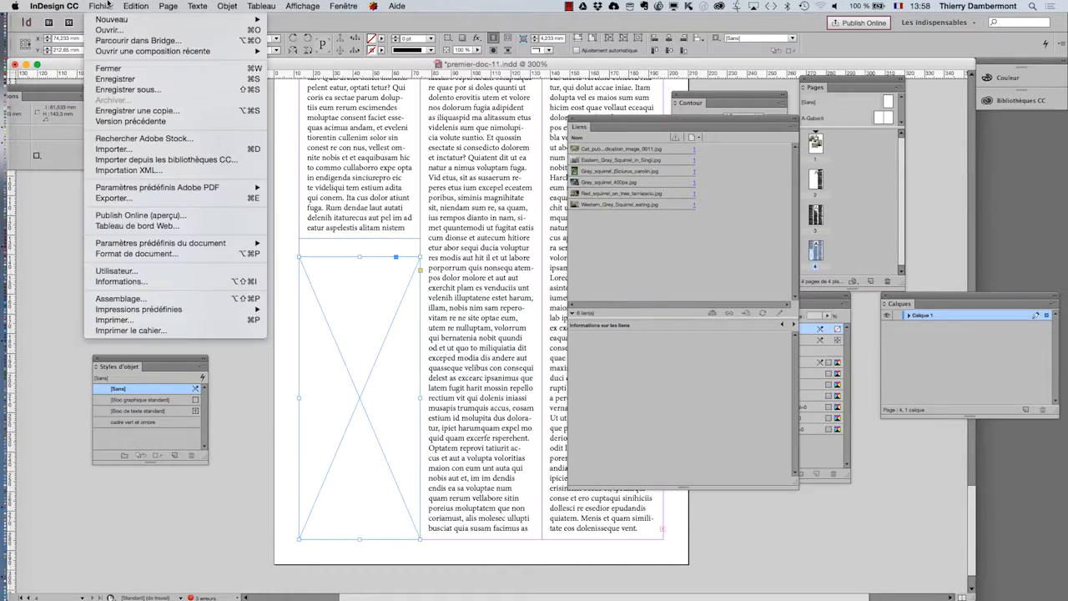
left_click(133, 150)
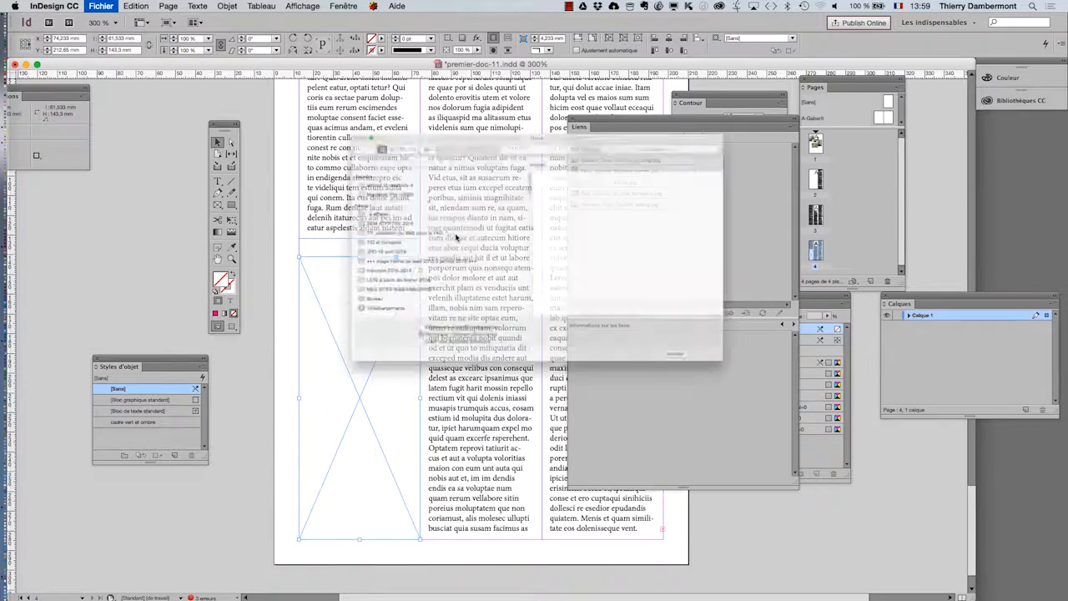
left_click(593, 152)
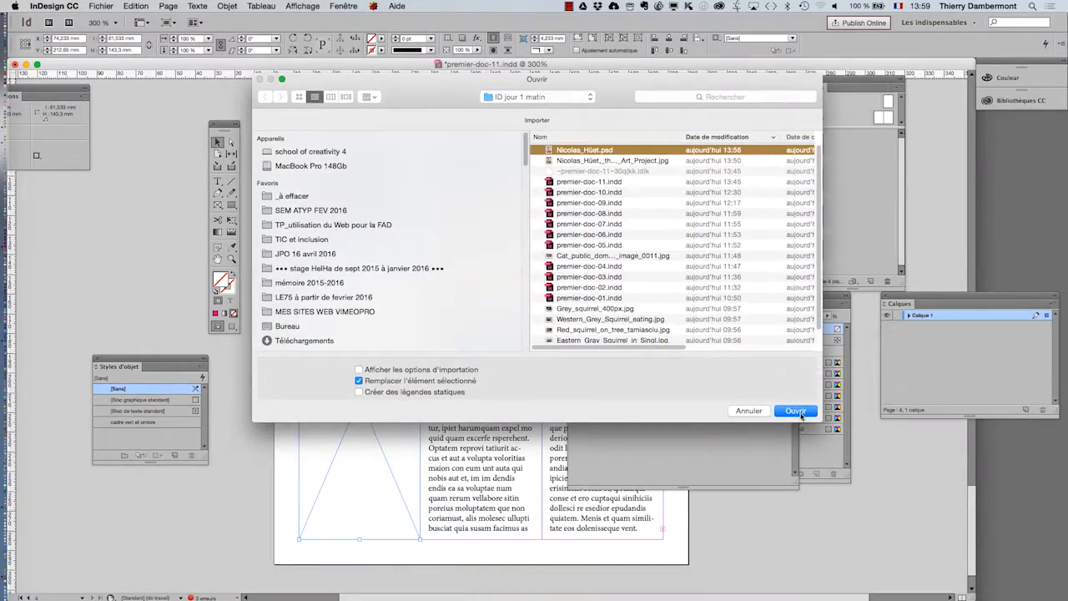
left_click(795, 411)
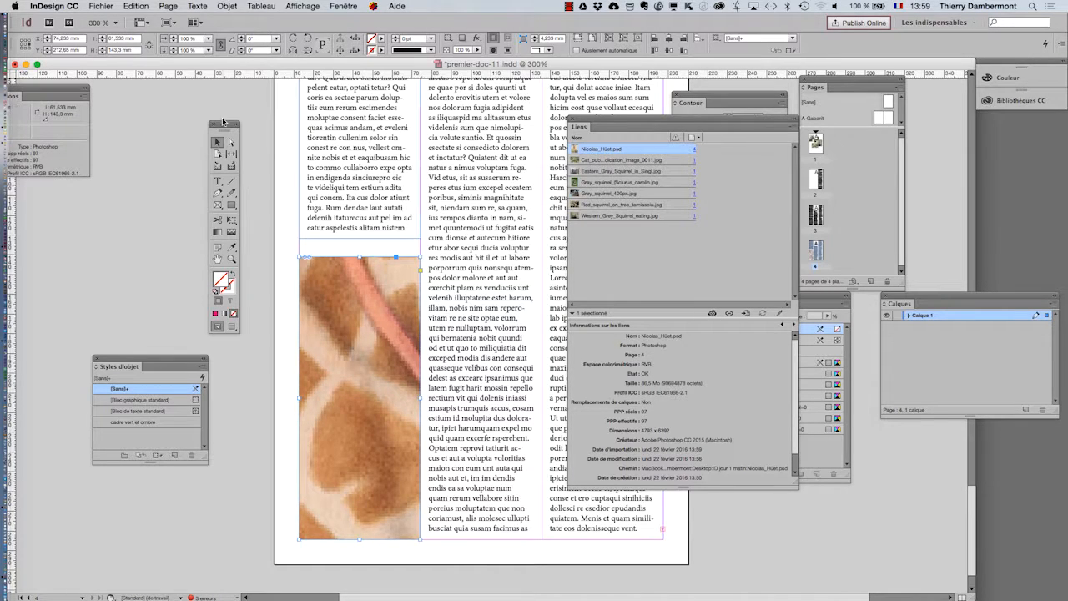
Select the placed image inside its frame and examine its full extent relative to the document's pages.
left_click_drag(224, 124, 166, 104)
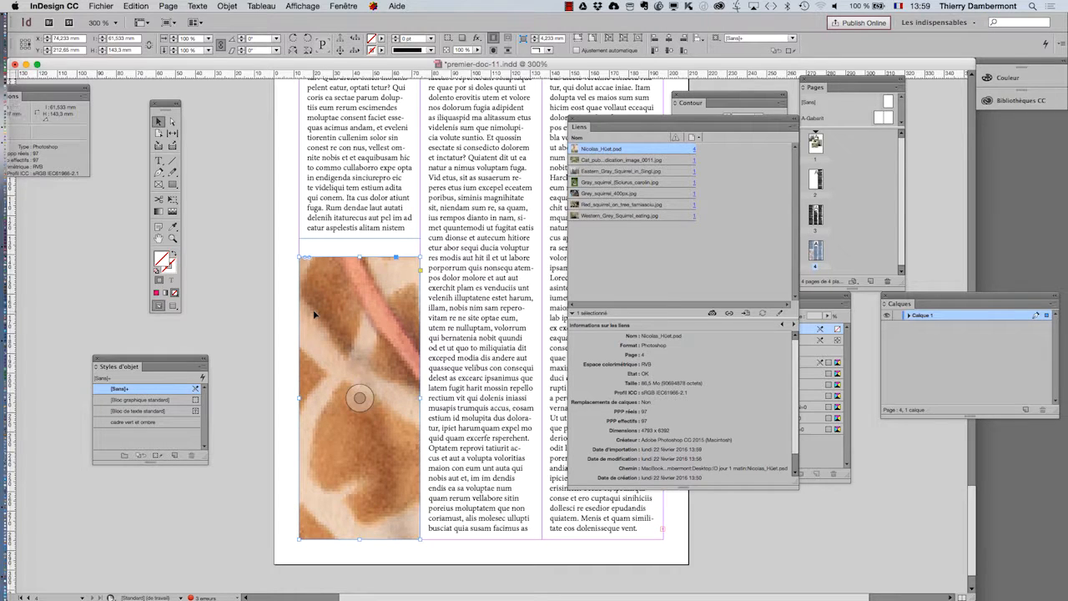
left_click(358, 397)
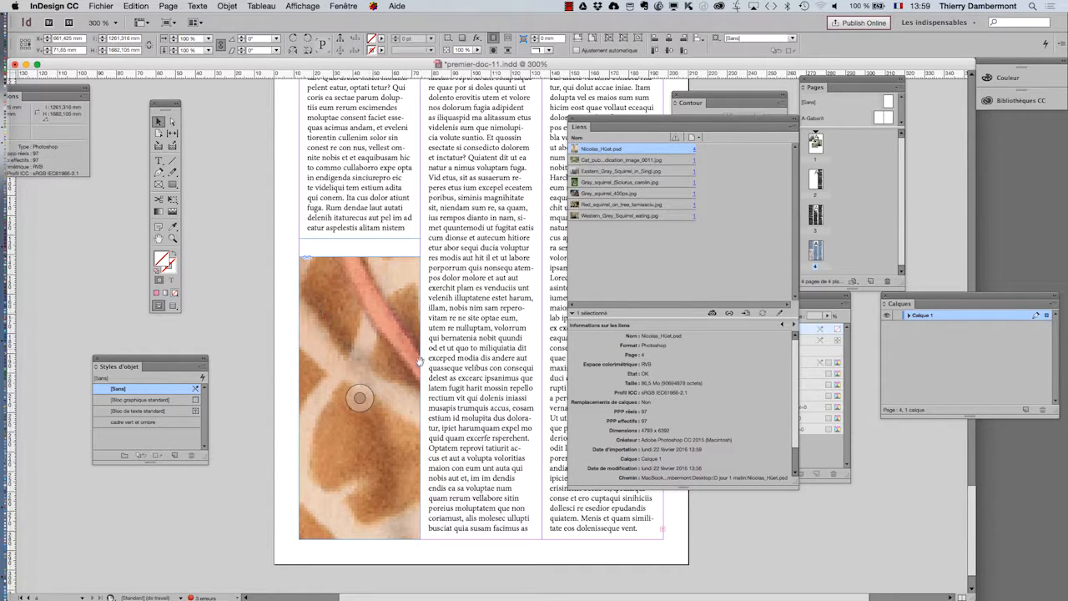
key("super+minus")
key("super+minus")
key("super+minus")
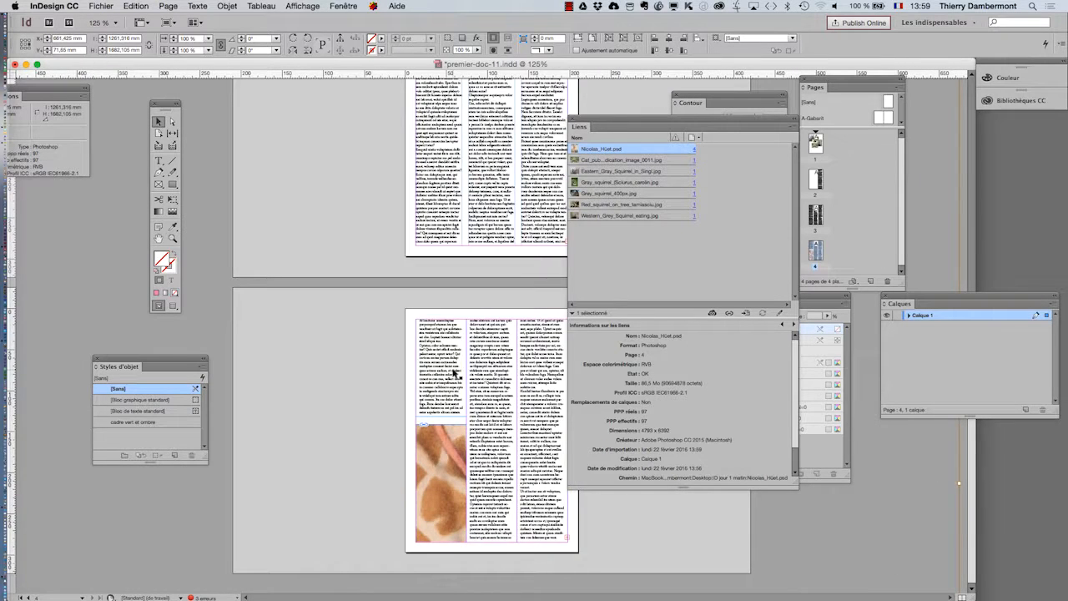
key("super+minus")
key("super+minus")
key("super+minus")
key("super+minus")
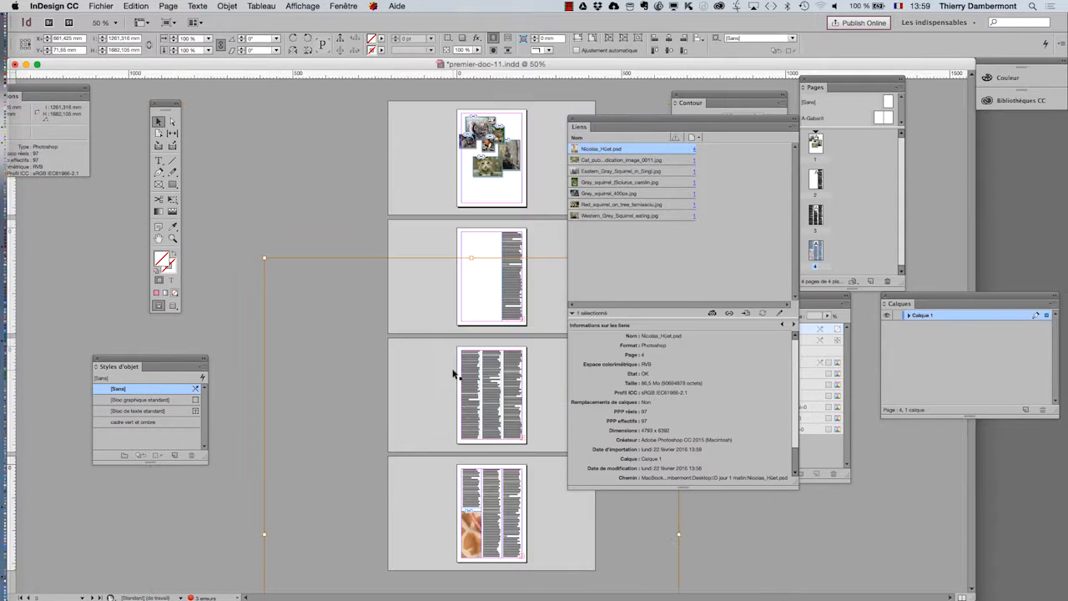
left_click_drag(625, 121, 794, 501)
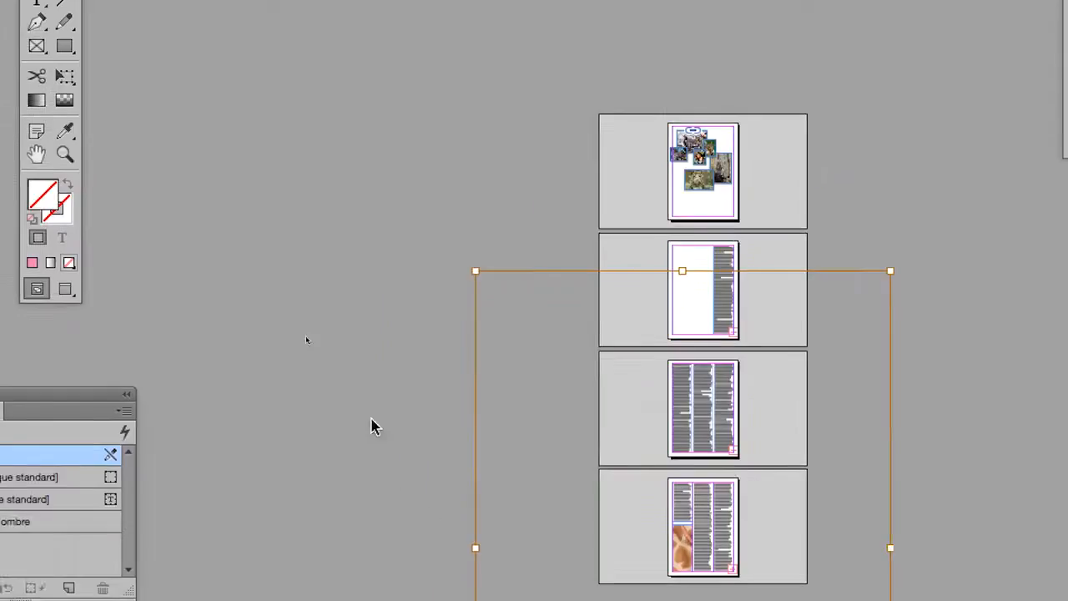
Fit the giraffe image on page 4 with the option that fills the frame proportionally.
left_click(167, 65)
key("super+equal")
key("super+equal")
key("super+equal")
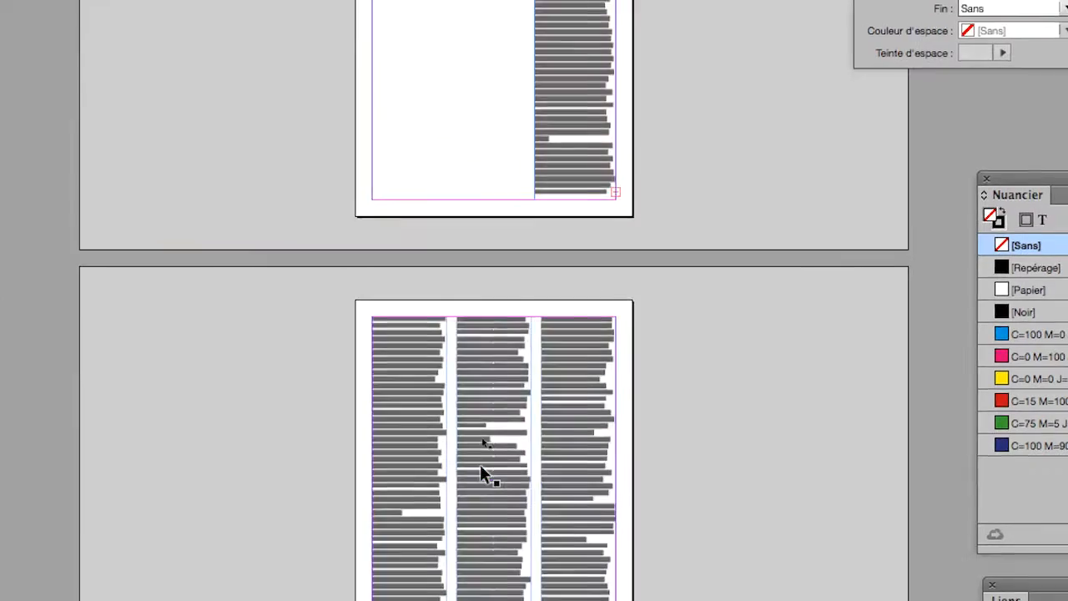
scroll(473, 471, "down", 3)
scroll(472, 470, "down", 5)
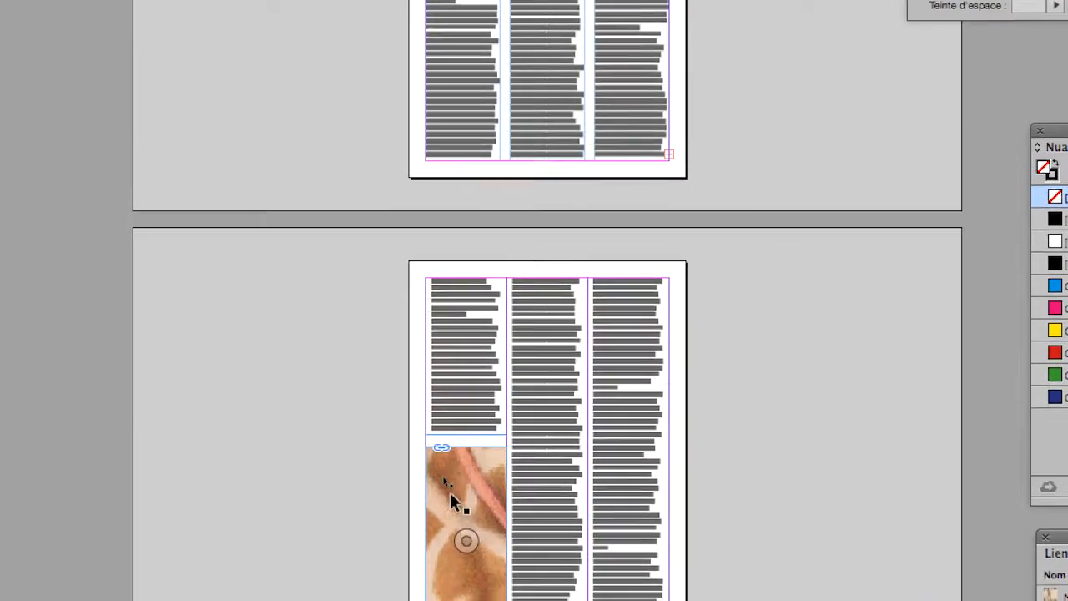
key("super+equal")
key("super+equal")
scroll(452, 499, "down", 4)
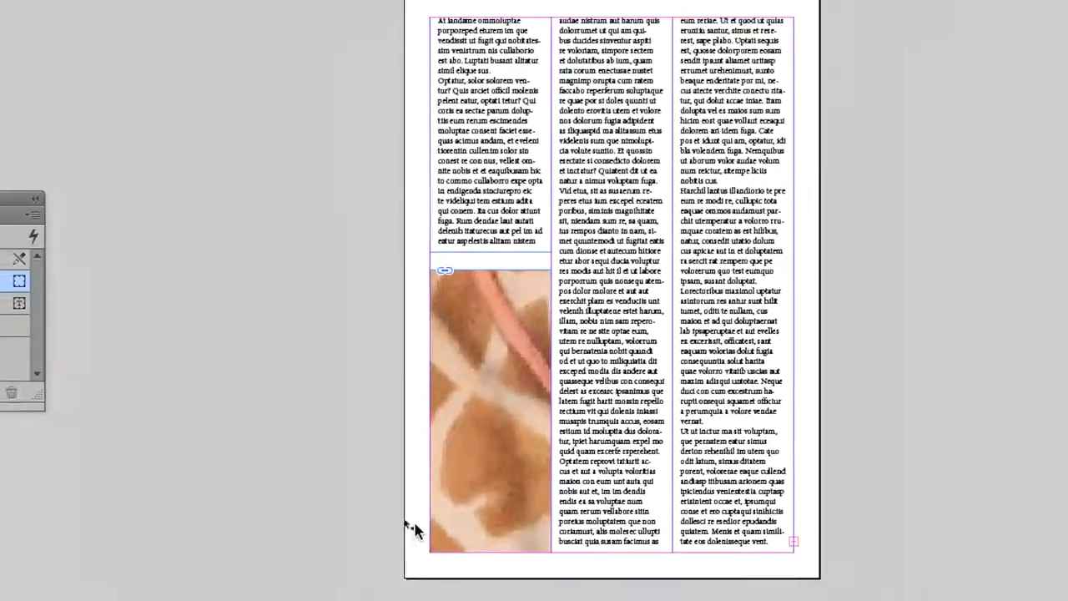
left_click(393, 571)
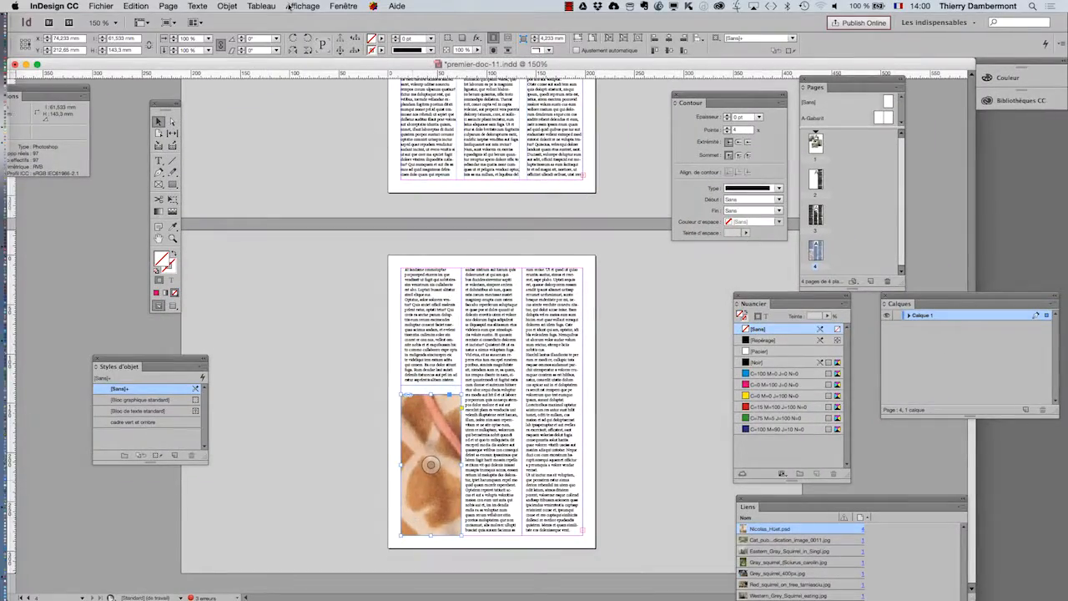
left_click(230, 6)
mouse_move(313, 202)
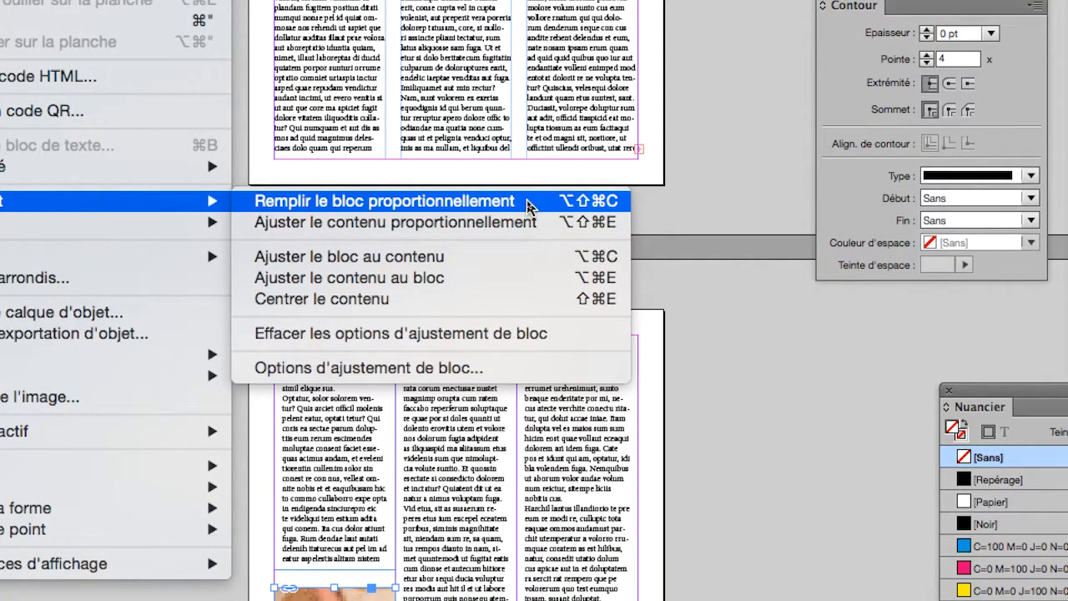
left_click(527, 204)
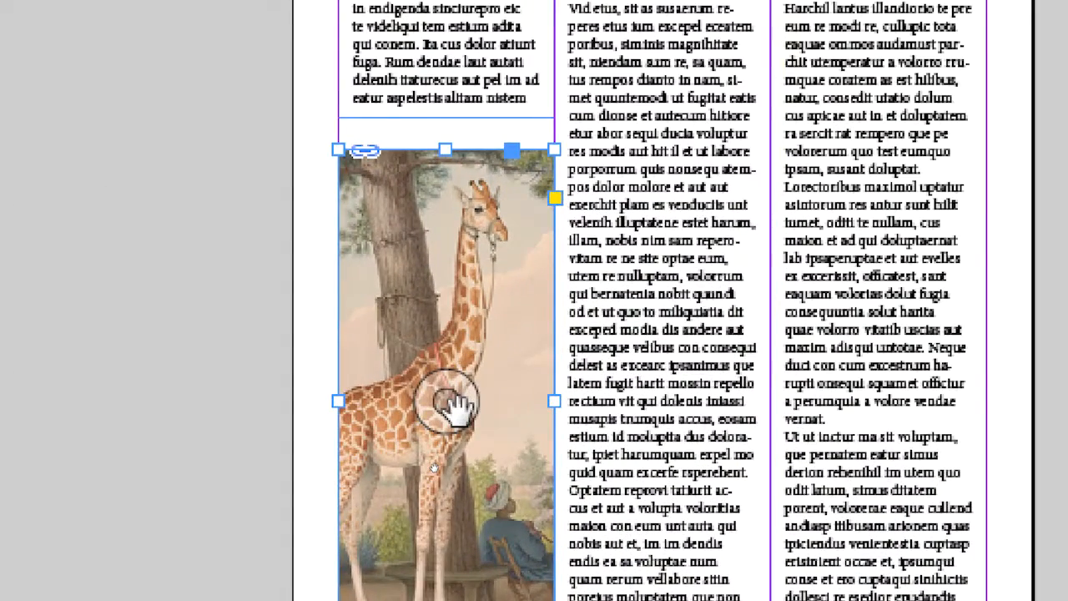
Select the giraffe image inside its frame and shift it sideways so the whole giraffe fits within the frame.
left_click(449, 400)
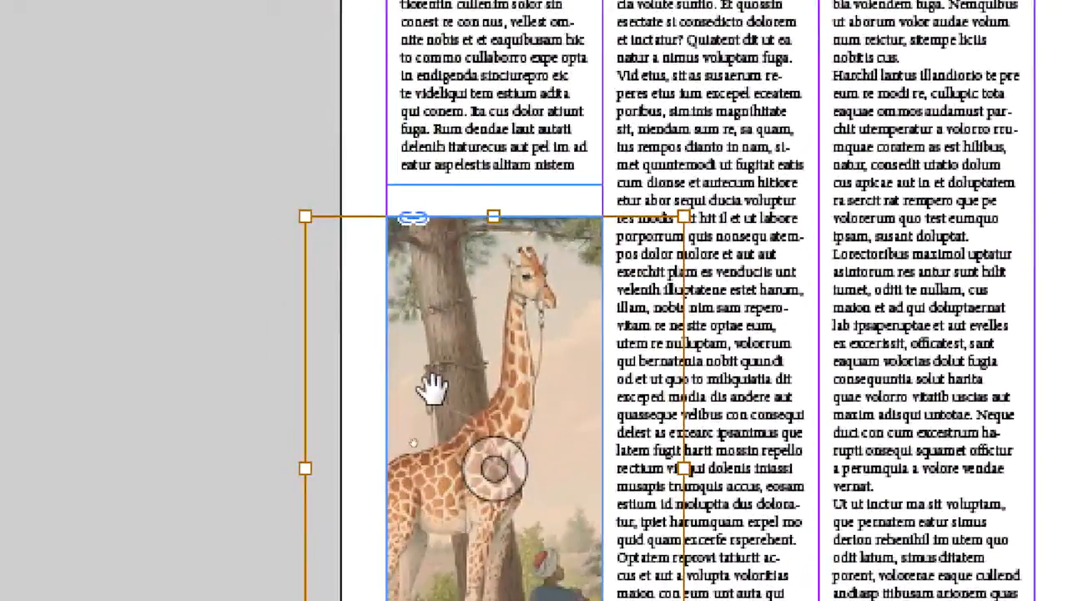
left_click_drag(432, 387, 287, 406)
left_click_drag(423, 407, 457, 404)
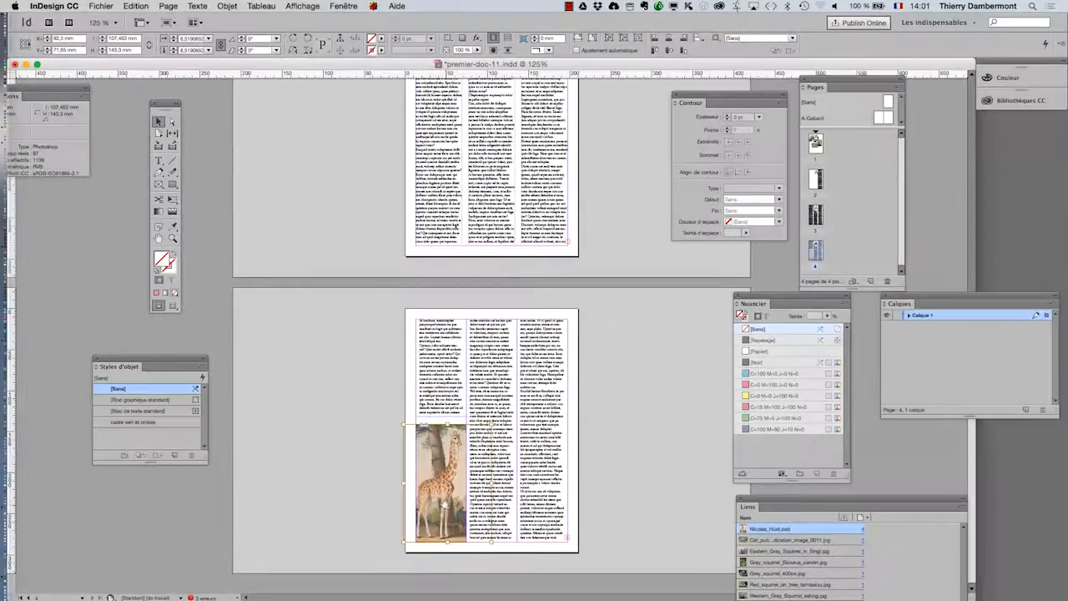
Save the document as a new version named premier-doc-12.indd in the ID jour 1 matin folder.
left_click(102, 6)
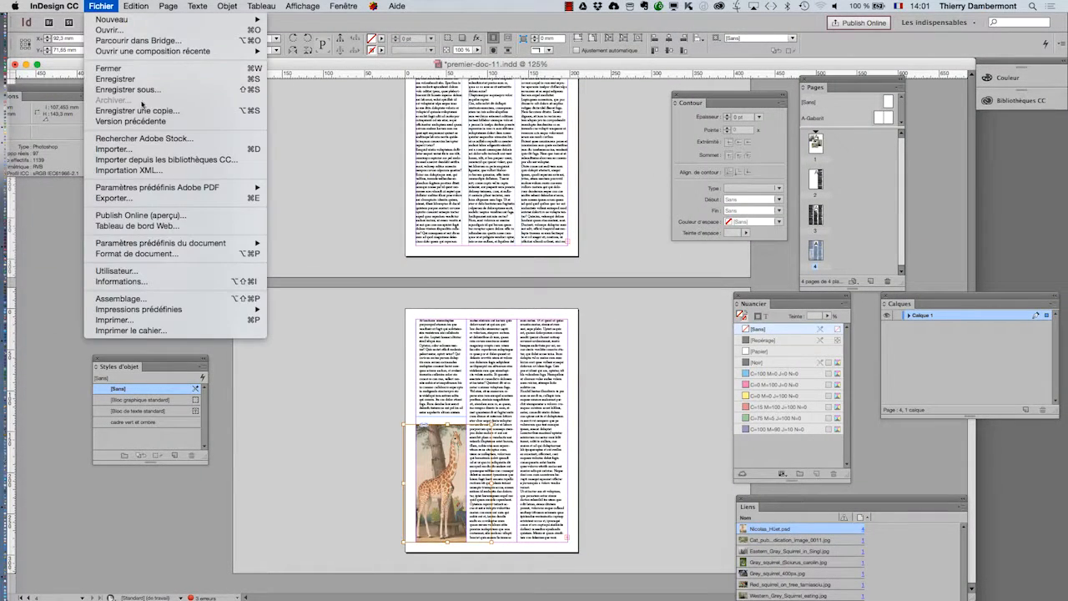
left_click(182, 89)
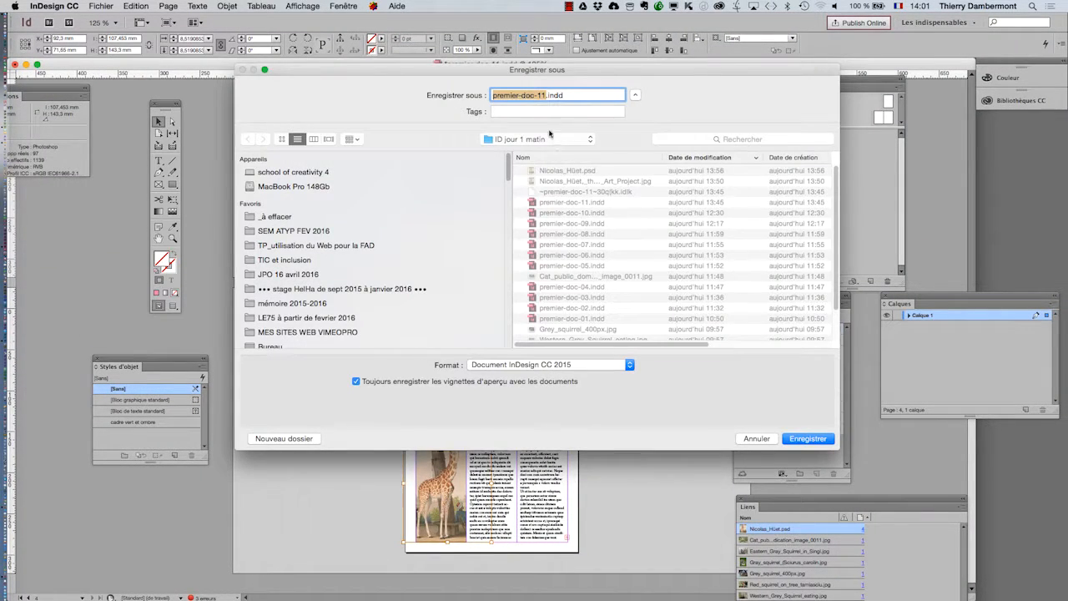
left_click(544, 95)
key("BackSpace")
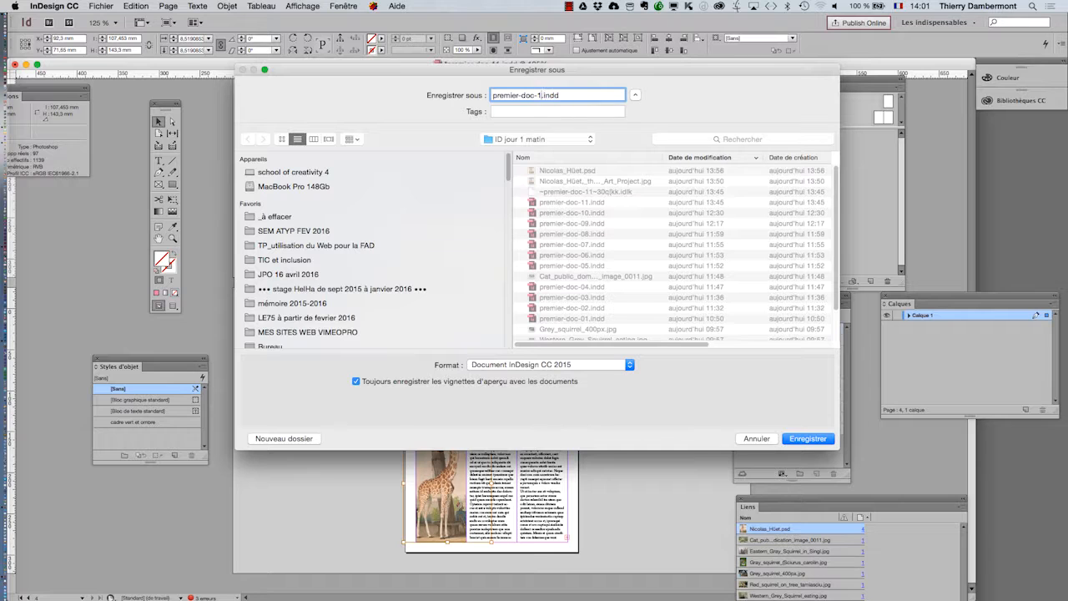
type("2")
key("Return")
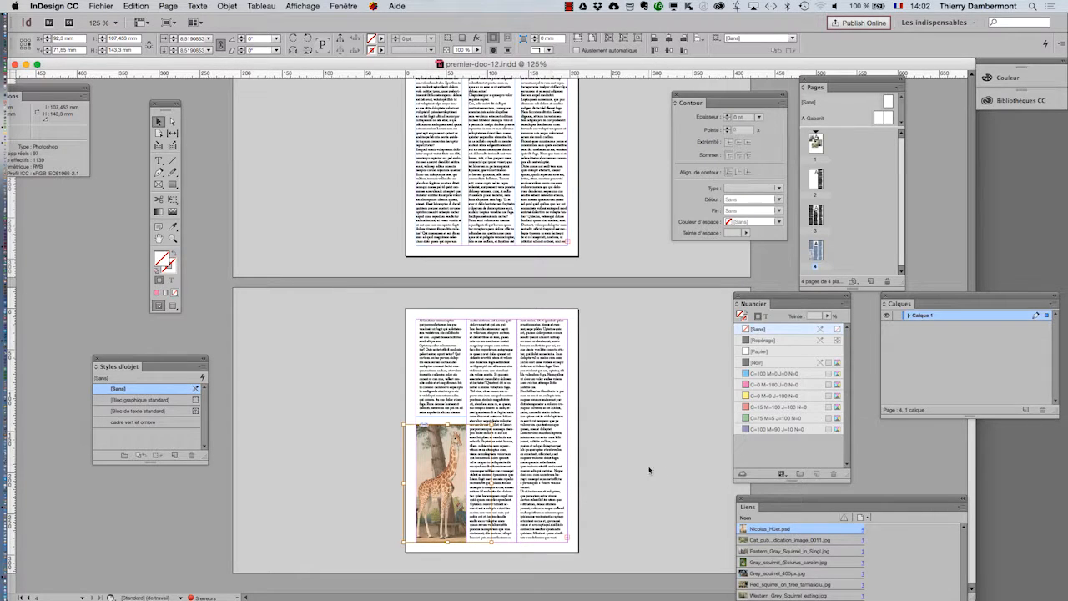
Save a further copy of the document as premier-doc-13.indd in the same folder.
key("super+equal")
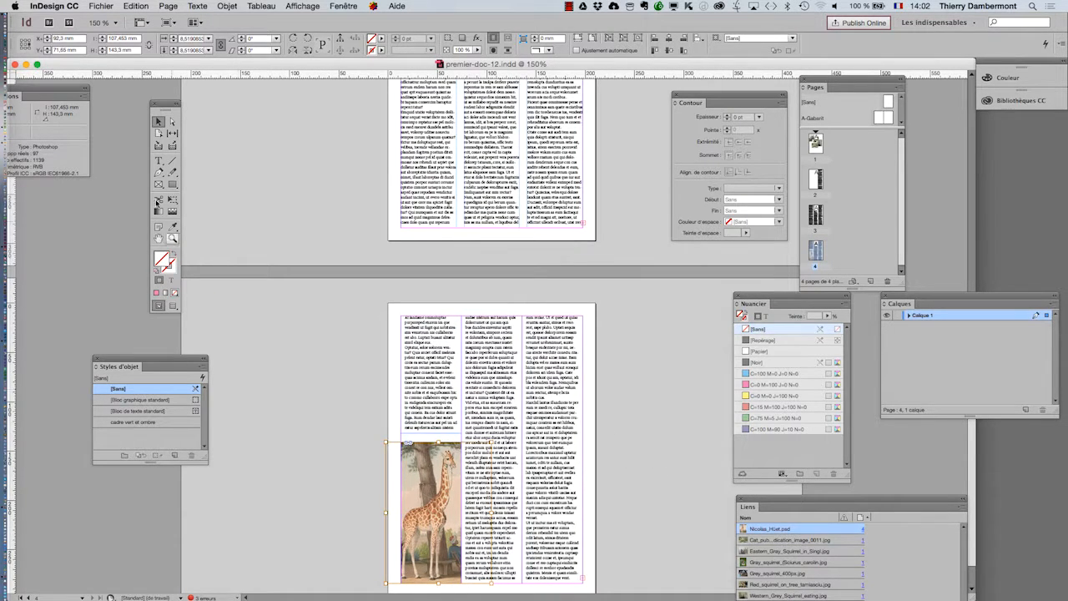
left_click(158, 238)
scroll(319, 396, "down", 1)
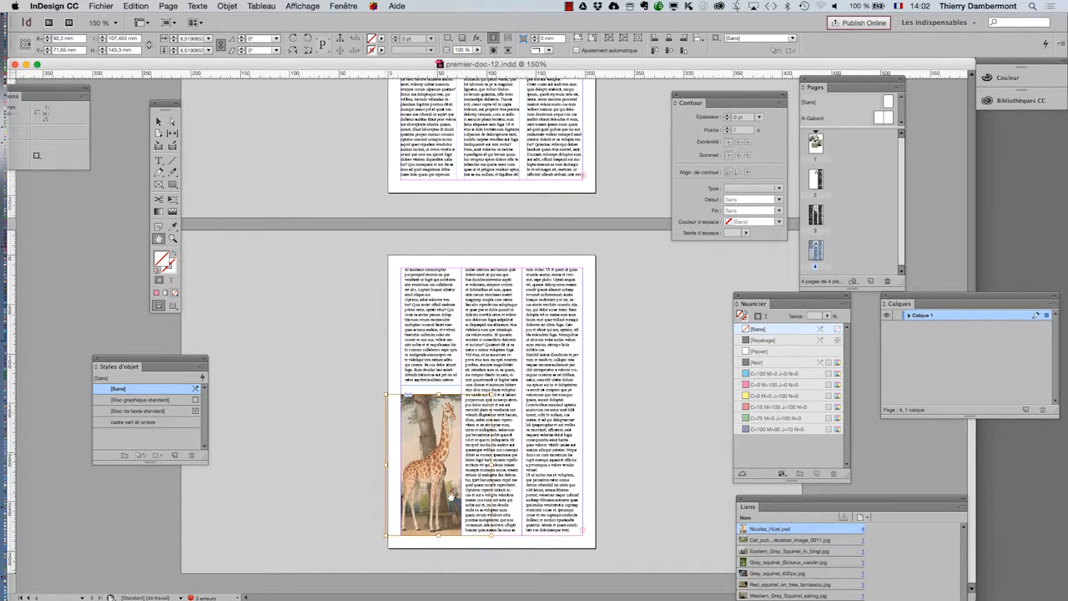
key("super+equal")
key("super+equal")
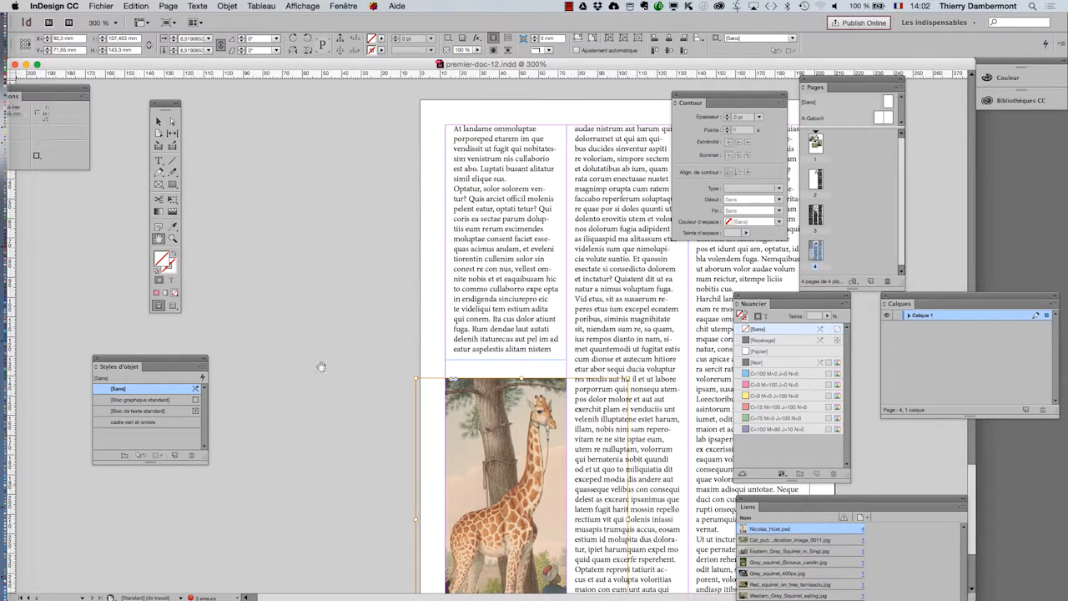
left_click(98, 6)
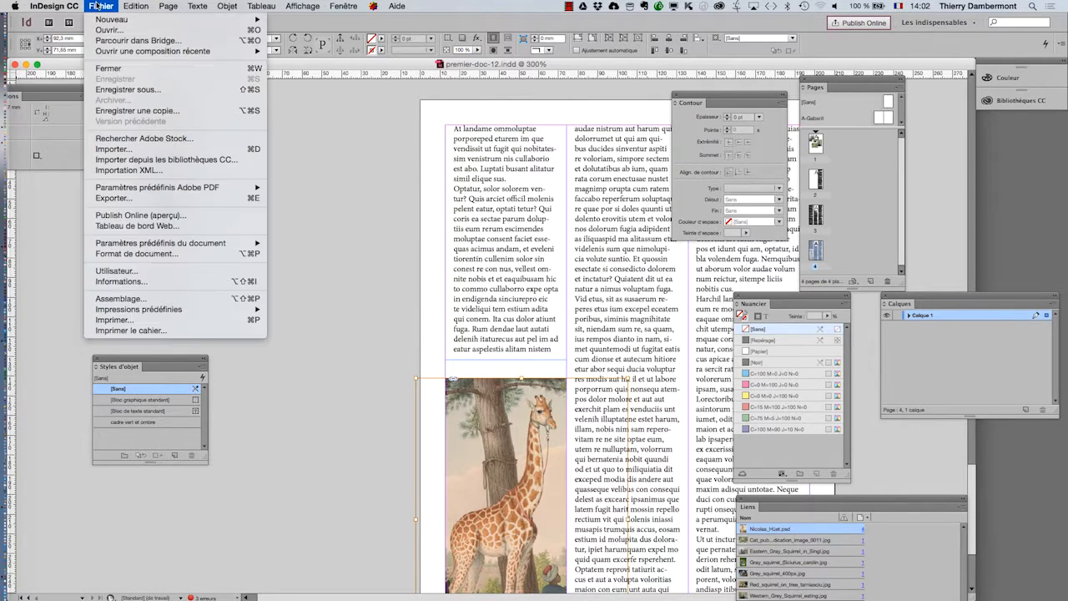
left_click(134, 89)
left_click(545, 98)
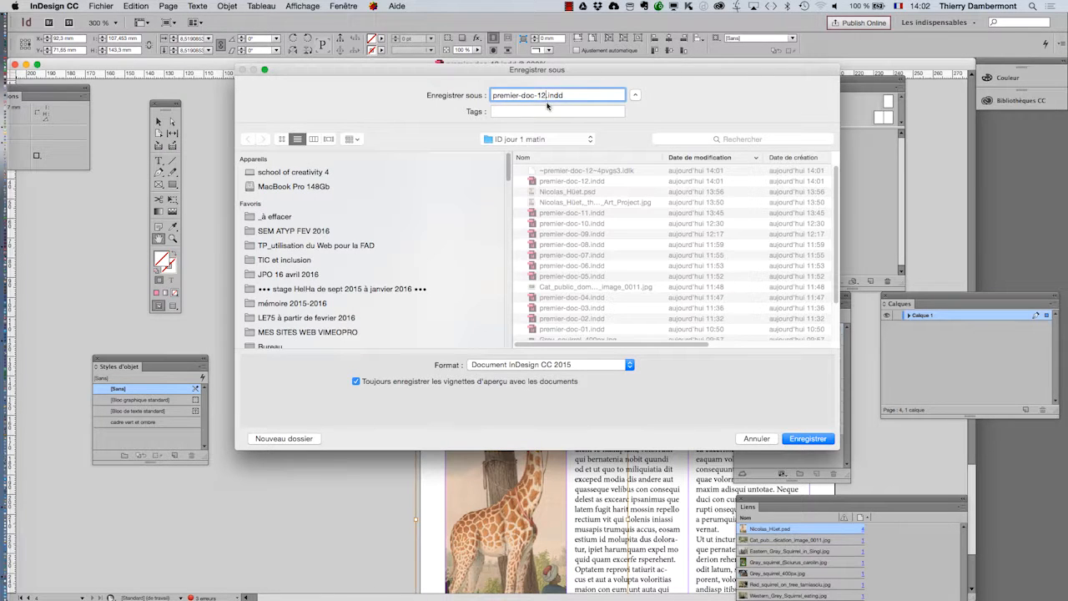
key("BackSpace")
type("3")
key("Return")
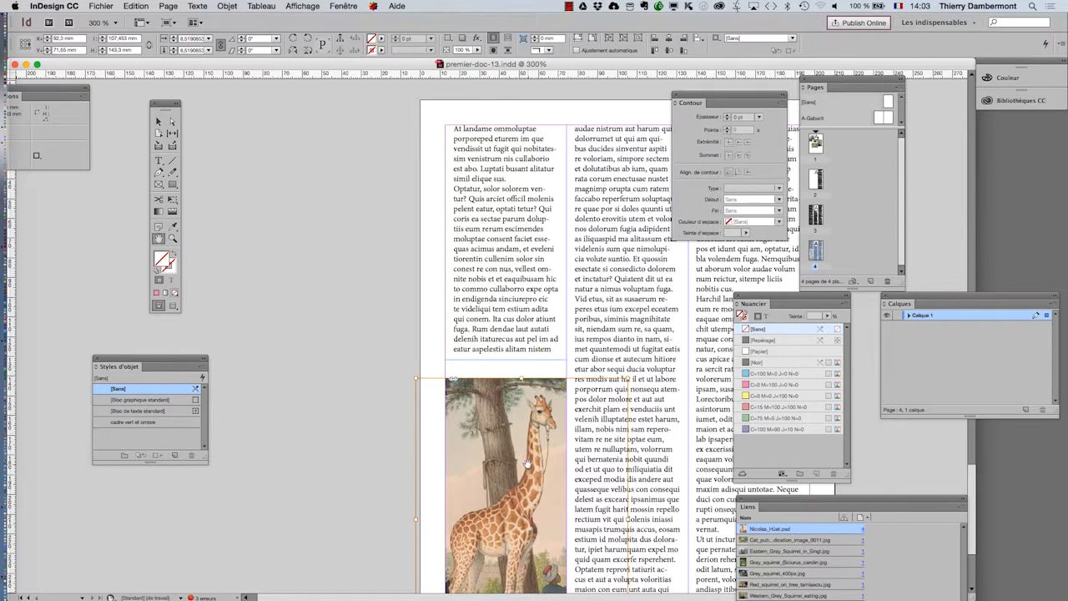
Enlarge the giraffe image inside its frame to about 144 × 192 mm with the Free Transform tool and shift it down slightly.
scroll(527, 460, "down", 3)
scroll(527, 459, "down", 1)
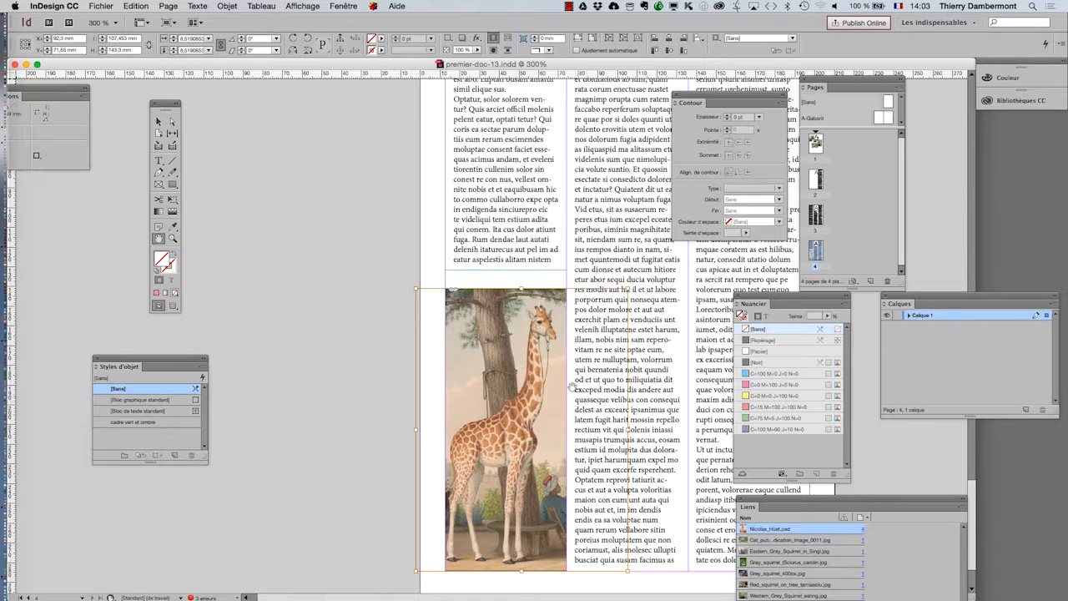
left_click(173, 201)
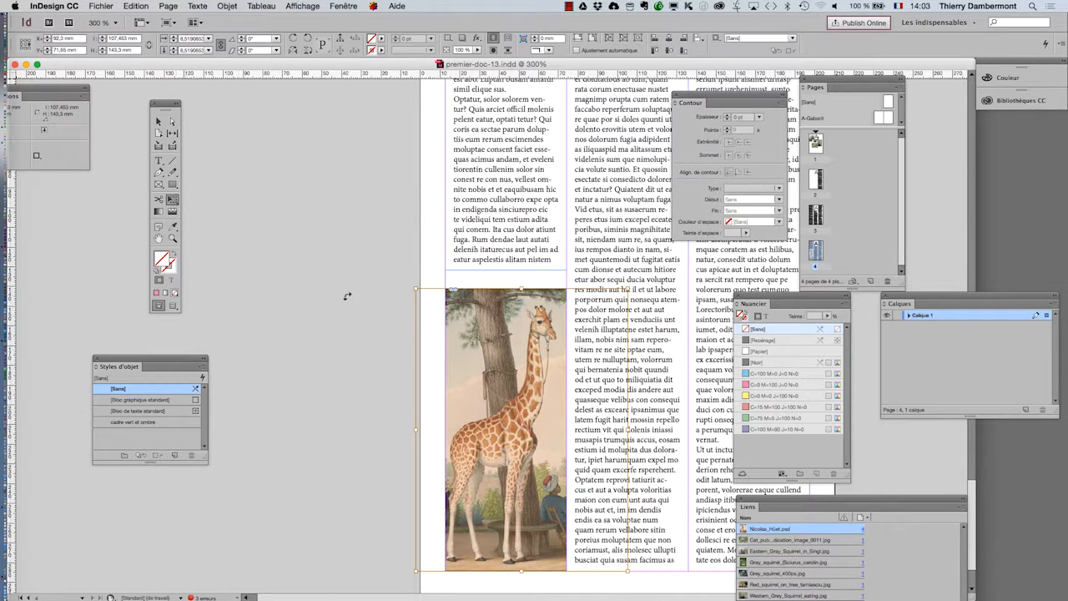
key("super+minus")
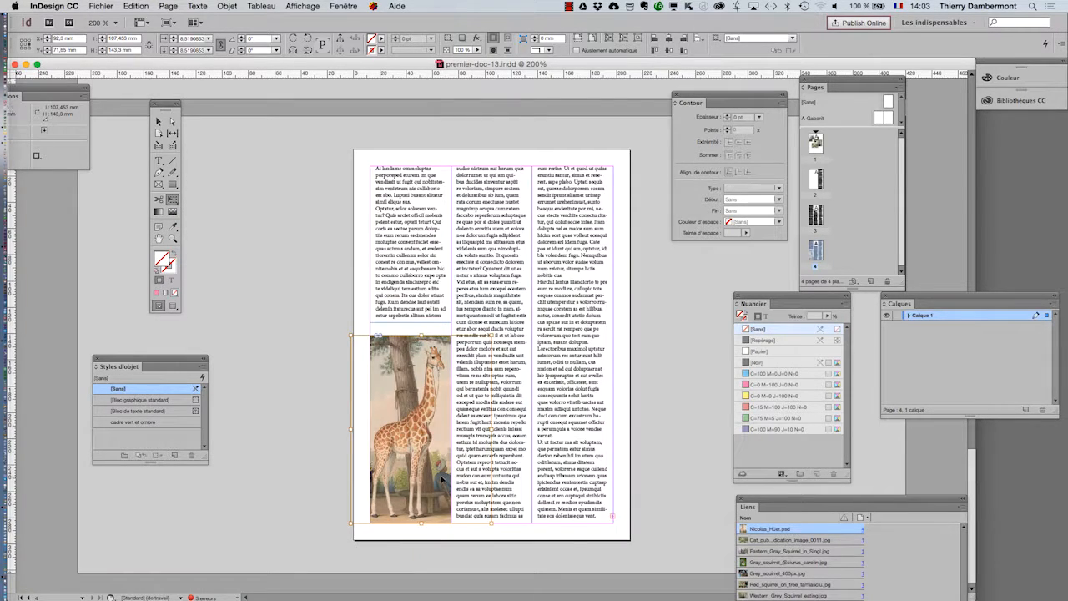
left_click(160, 239)
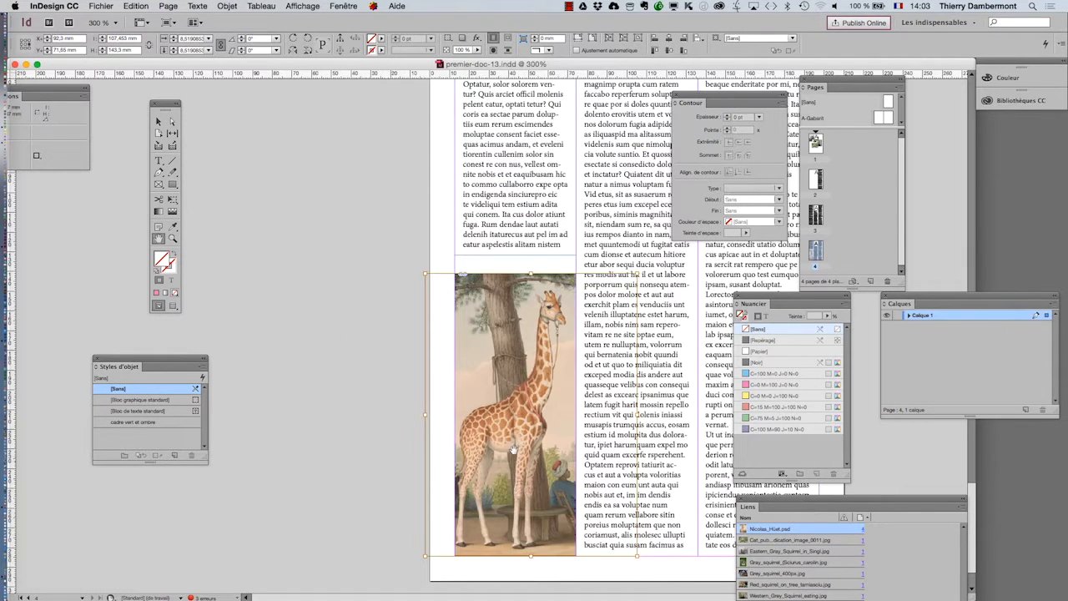
left_click(171, 200)
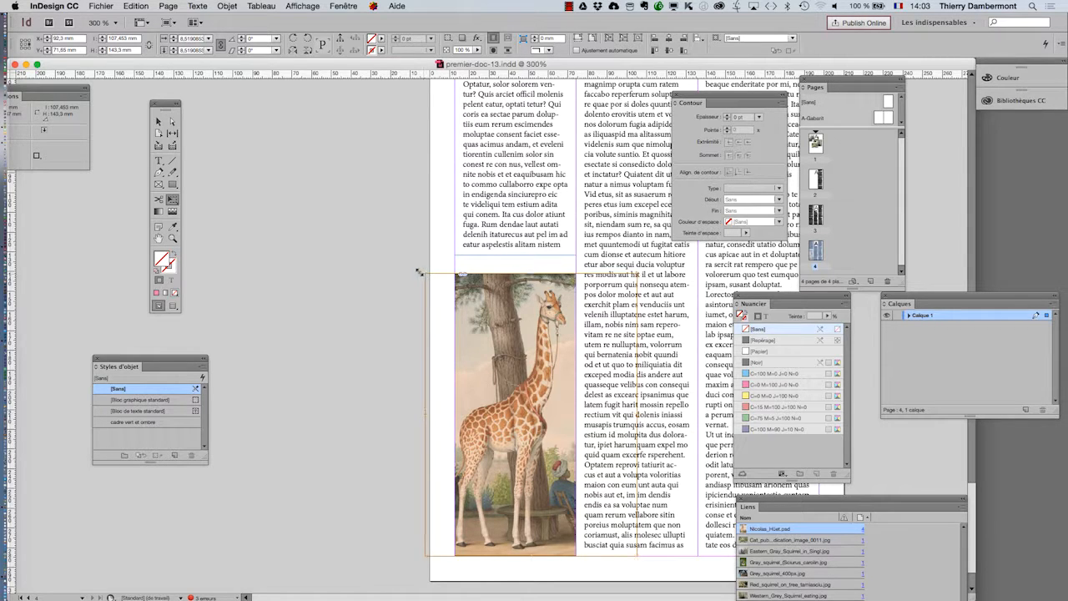
left_click_drag(424, 274, 378, 247)
mouse_move(535, 328)
left_mouse_down()
mouse_move(534, 350)
mouse_move(535, 340)
left_mouse_up()
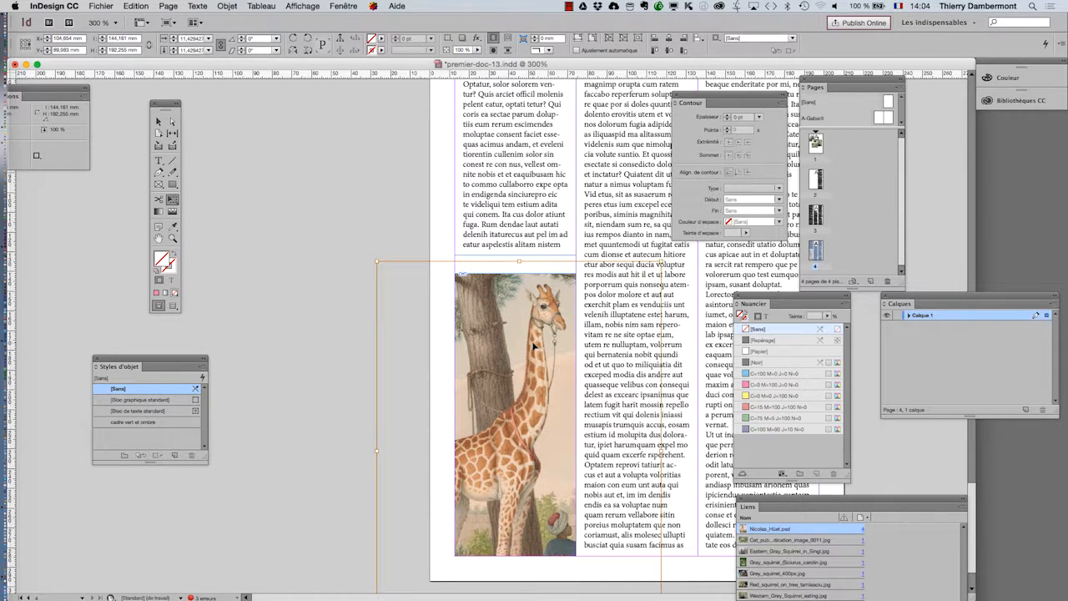
Select the graphic frame that holds the giraffe image in page 4's first column.
key("super+minus")
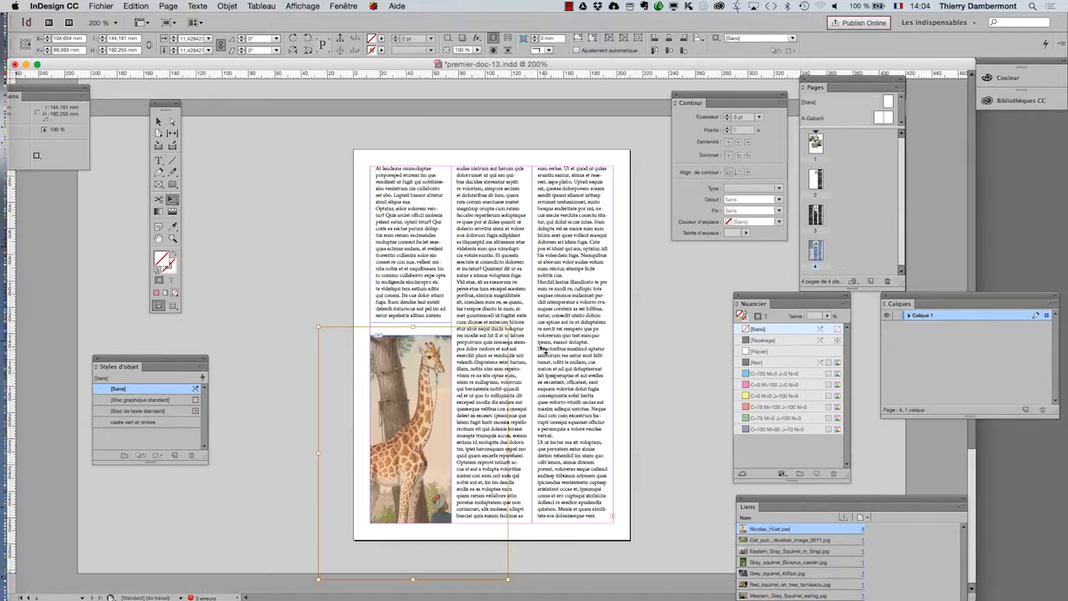
left_click(159, 121)
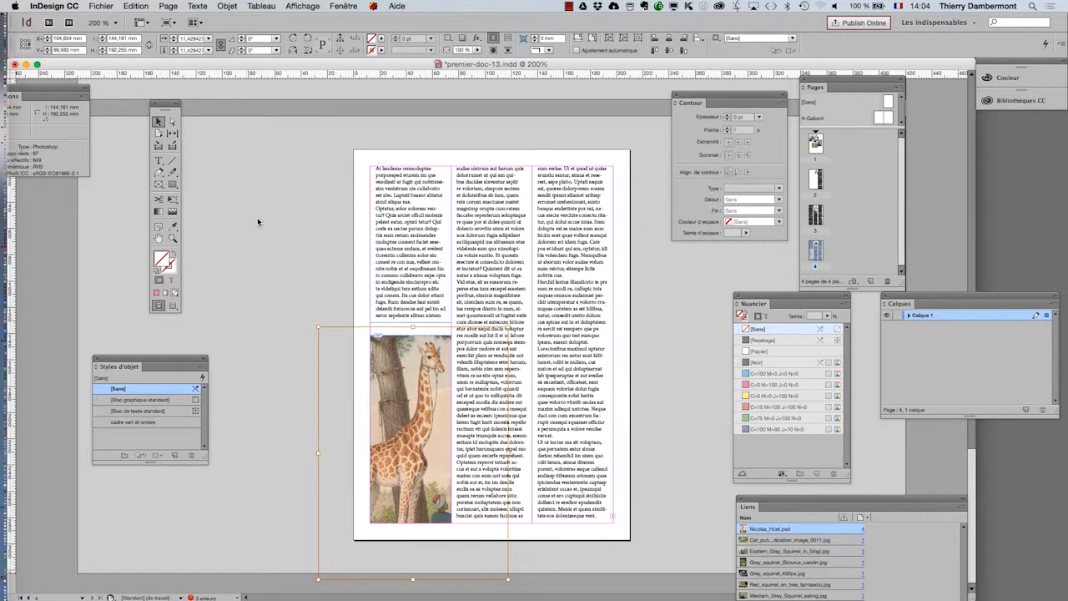
left_click(386, 405)
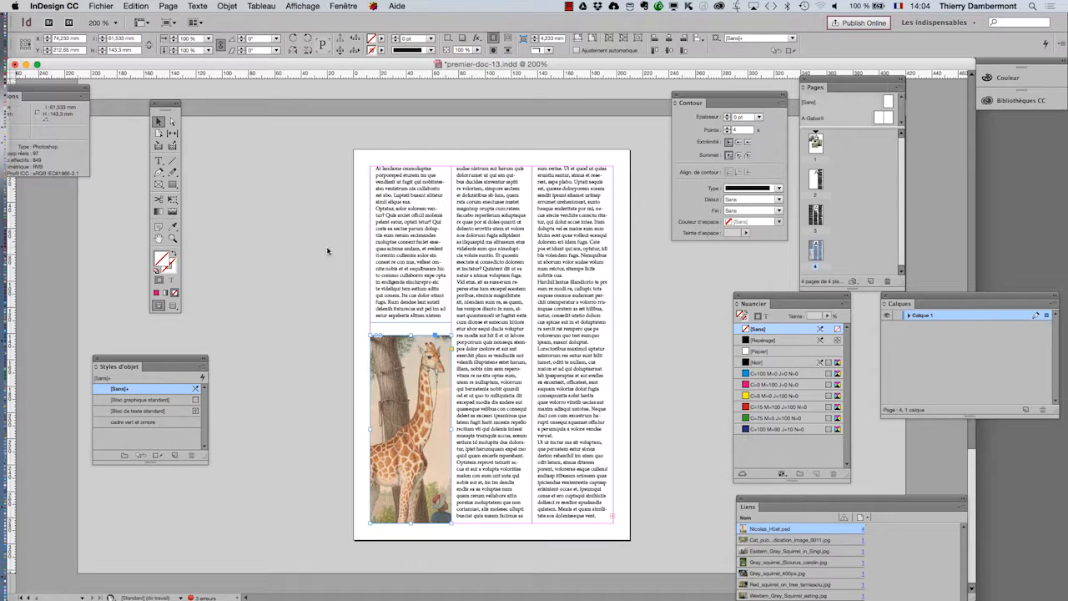
left_click(342, 6)
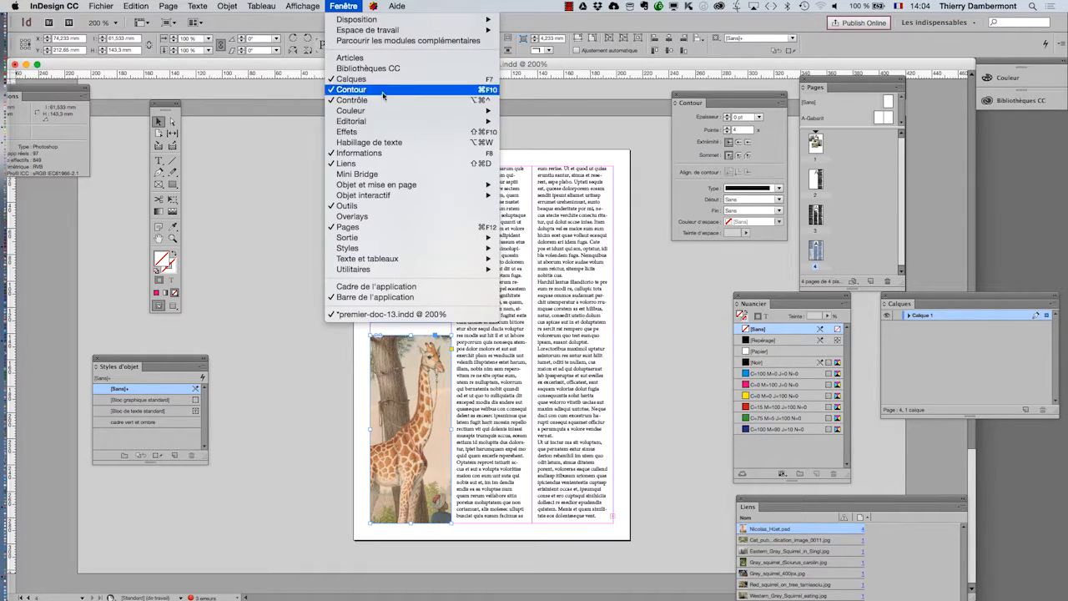
left_click(394, 163)
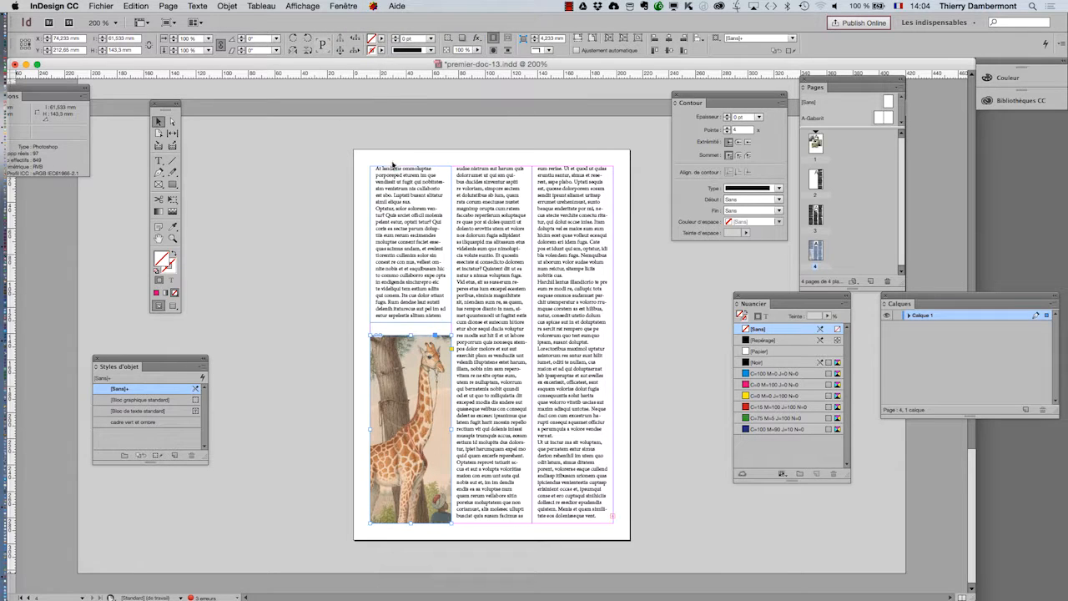
left_click(341, 5)
left_click(364, 161)
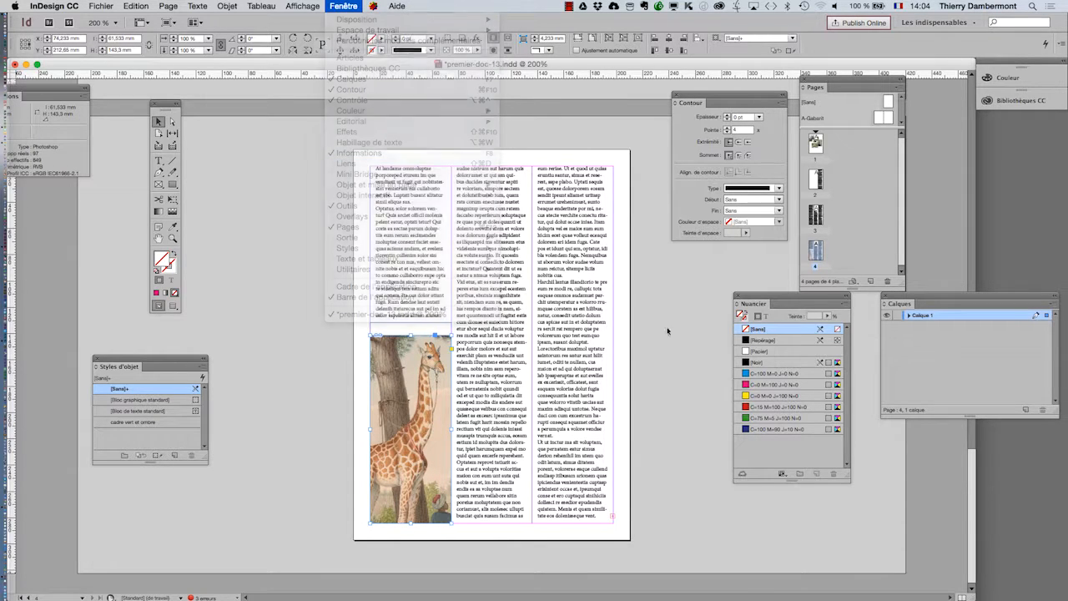
left_click_drag(763, 506, 647, 267)
left_click_drag(754, 264, 757, 155)
left_click_drag(850, 519, 854, 398)
left_click_drag(716, 322, 679, 263)
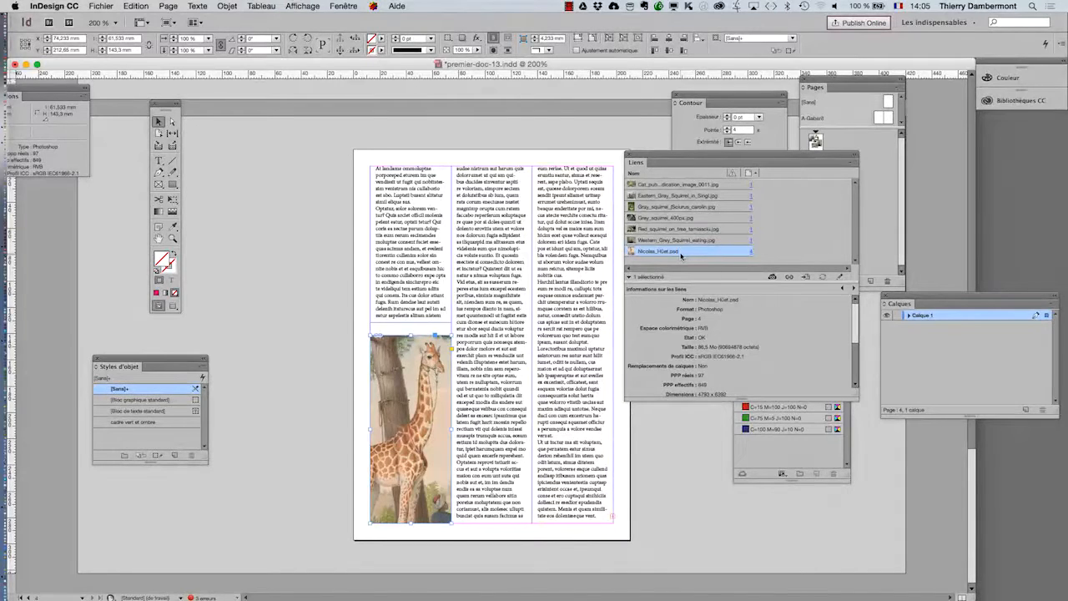
Switch to Photoshop, detach the Calques panel, and place and size it beside the giraffe image.
key("super+Tab")
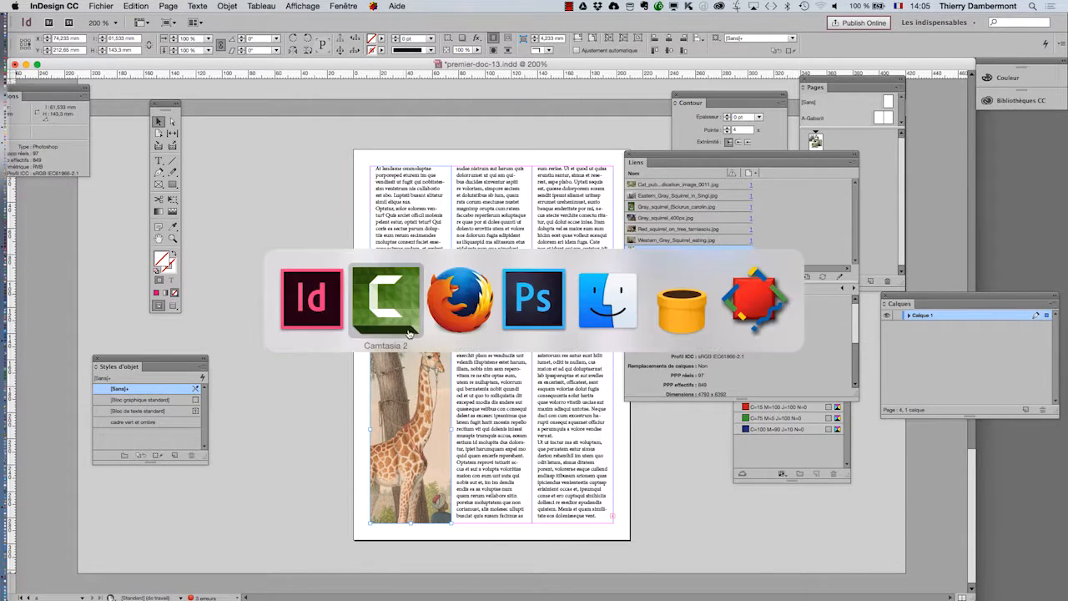
left_click(523, 316)
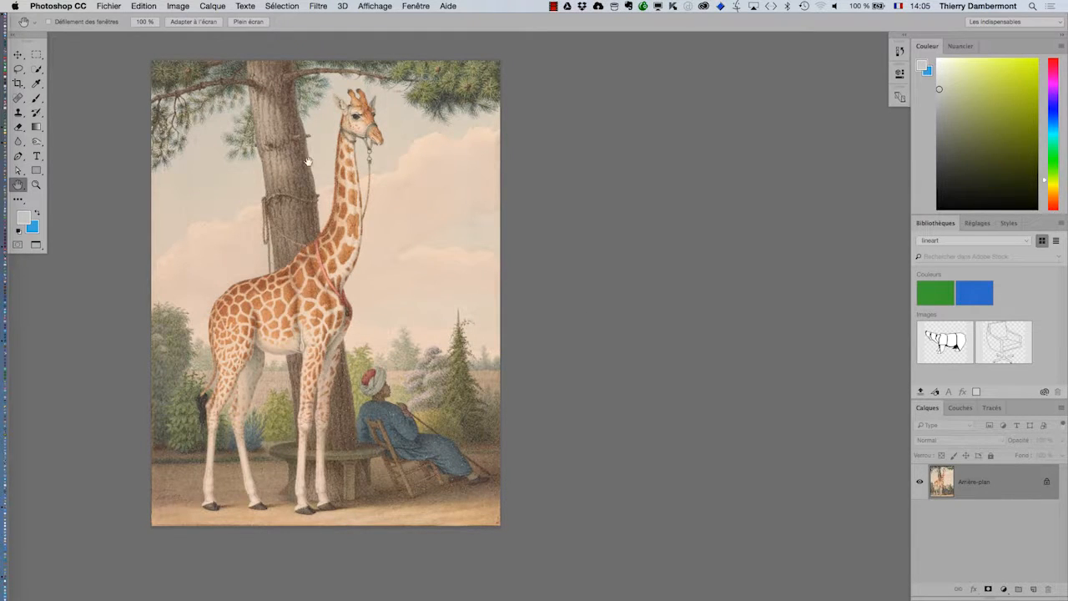
left_click_drag(927, 408, 542, 70)
left_click_drag(681, 201, 755, 419)
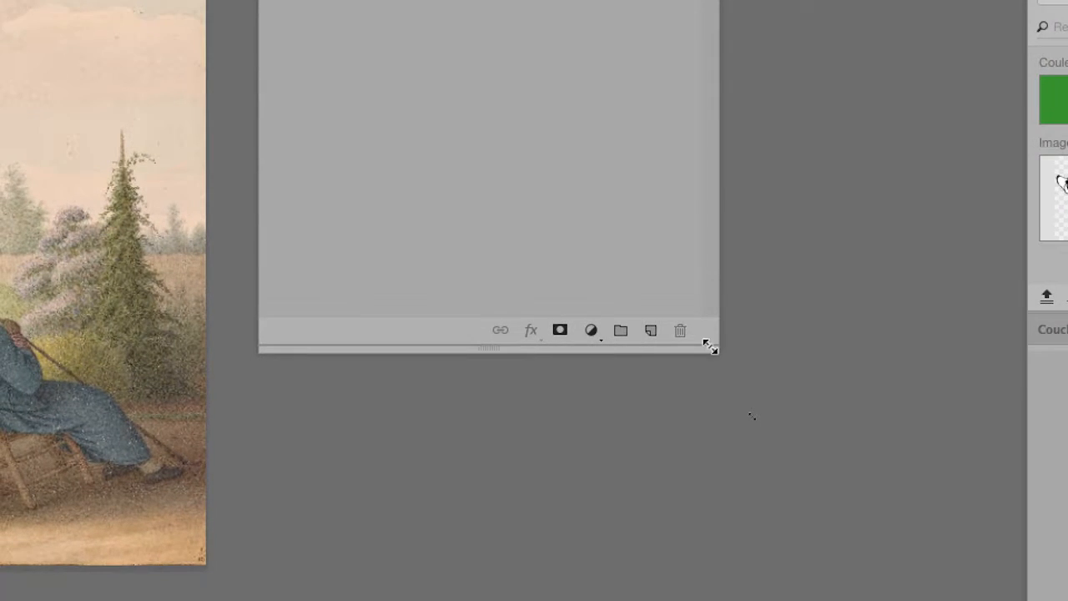
left_click_drag(705, 345, 710, 240)
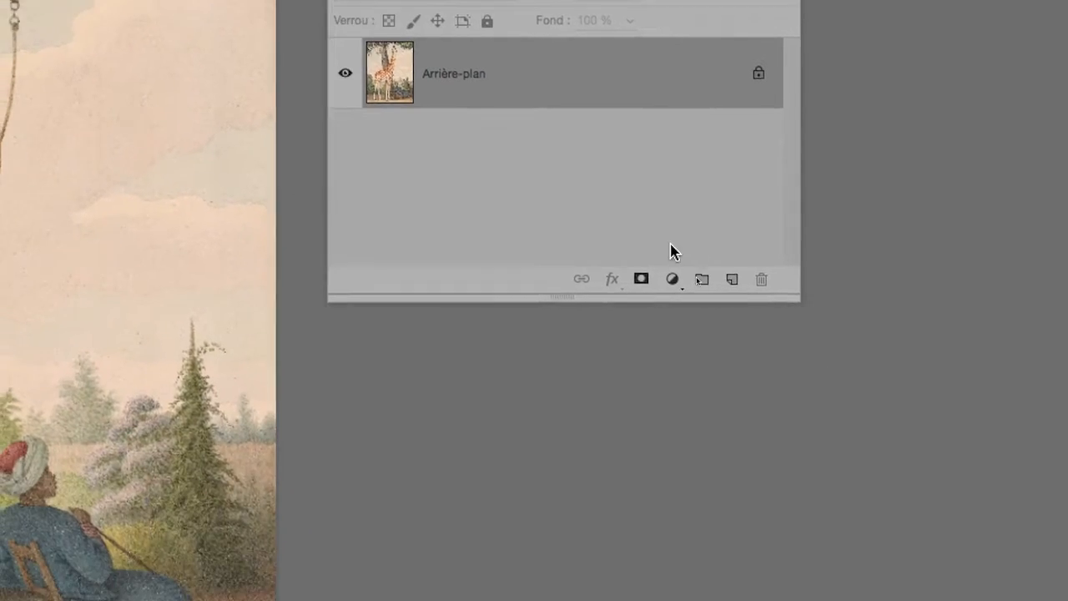
left_click(672, 280)
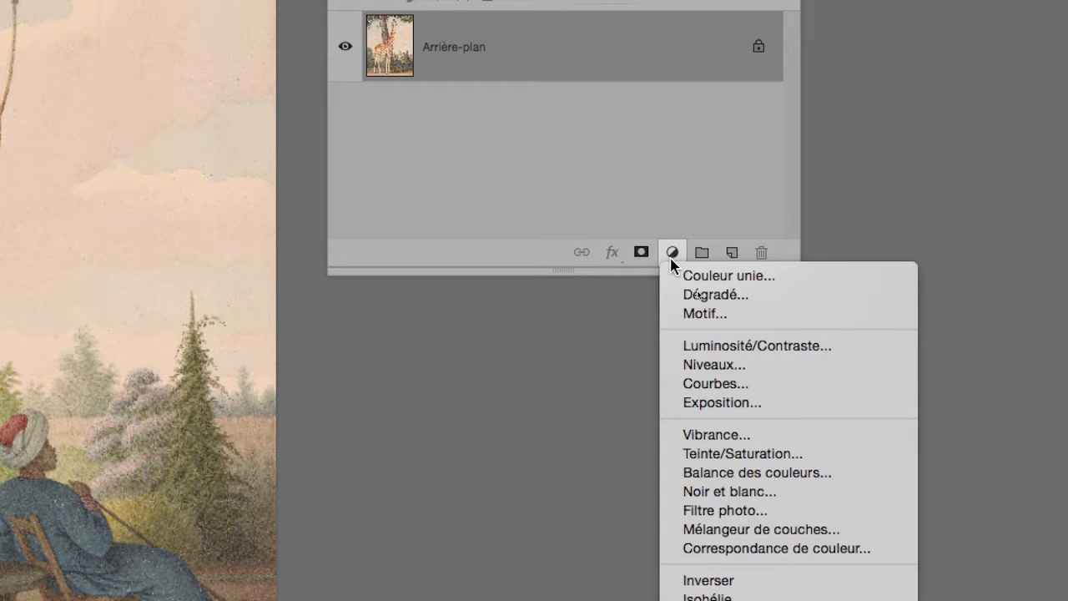
key("Escape")
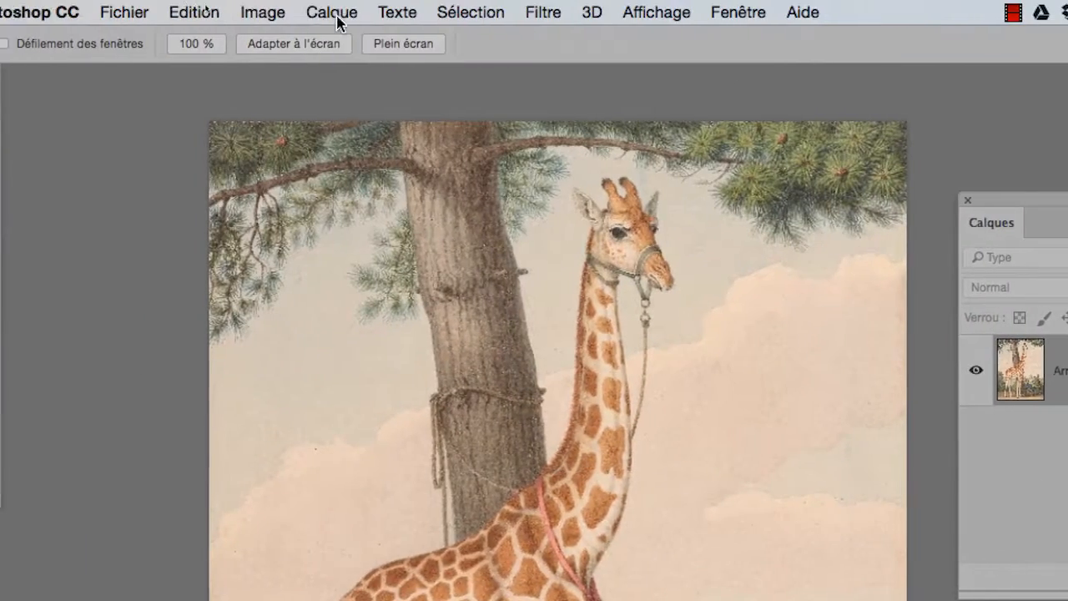
left_click(334, 12)
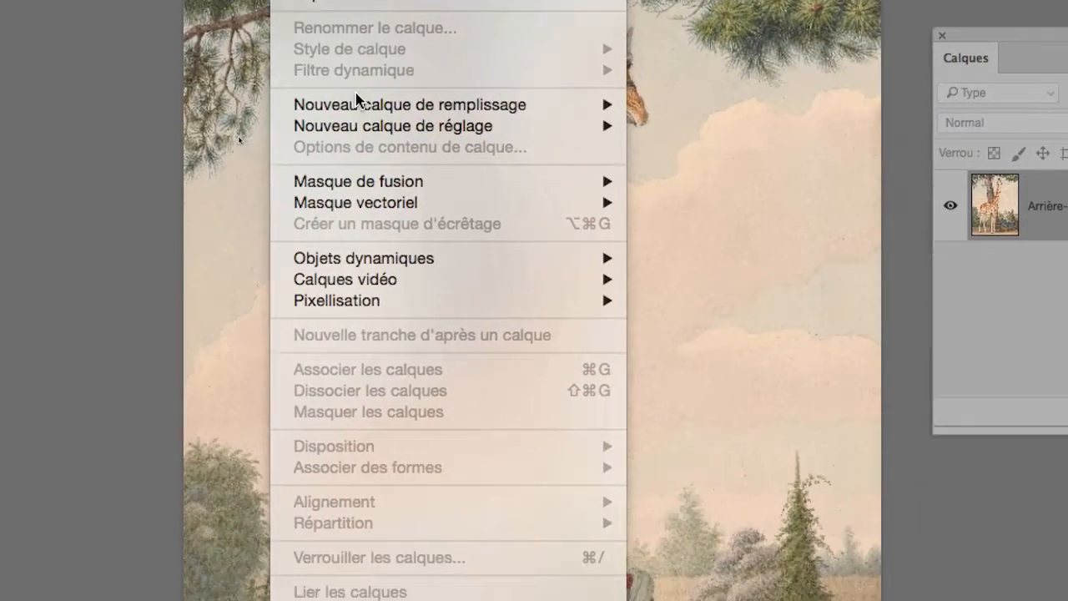
mouse_move(397, 290)
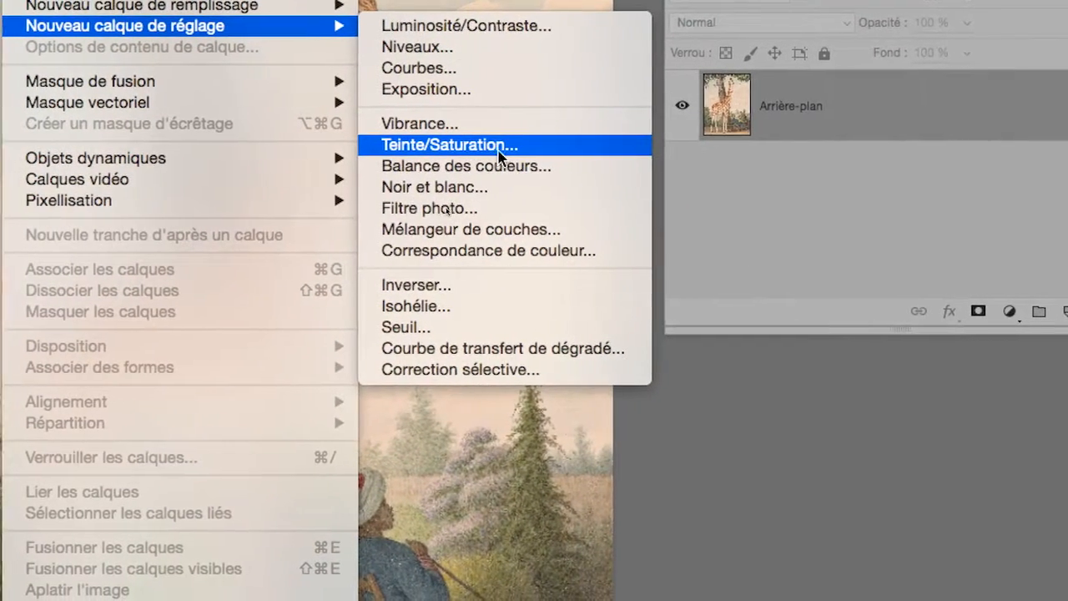
left_click(500, 149)
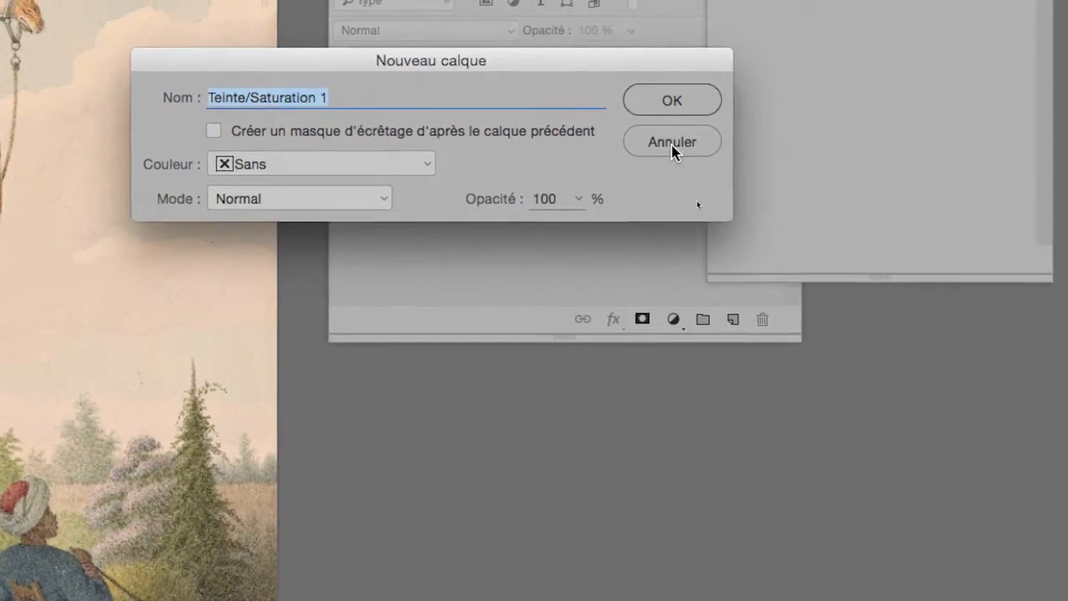
left_click(1003, 133)
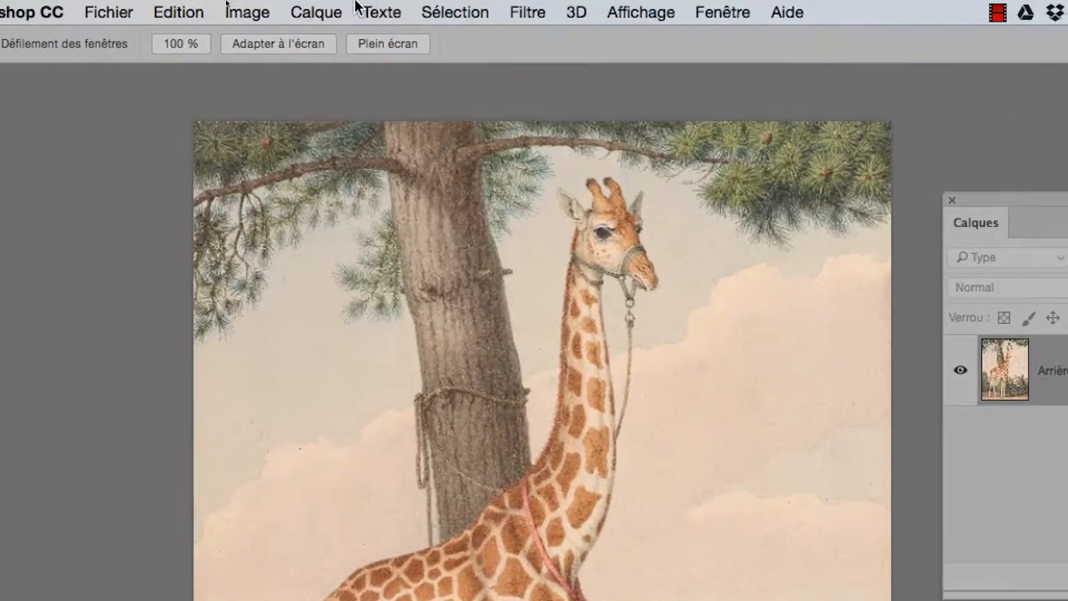
Add a Teinte/Saturation adjustment layer named Teinte/Saturation 1 above Arrière-plan, with Normal mode and 100% opacity.
left_click(316, 11)
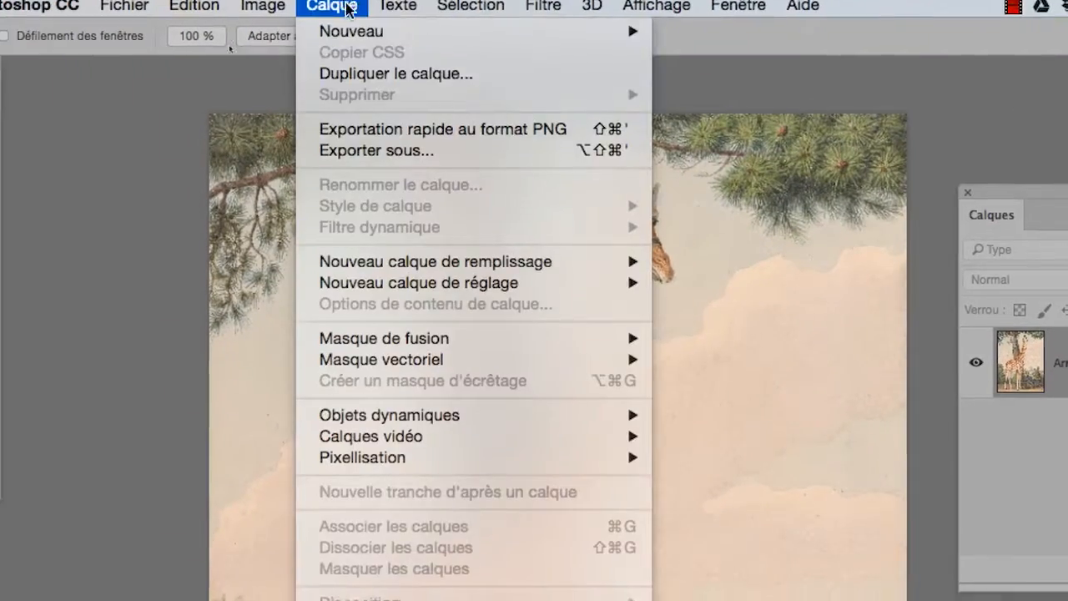
mouse_move(373, 218)
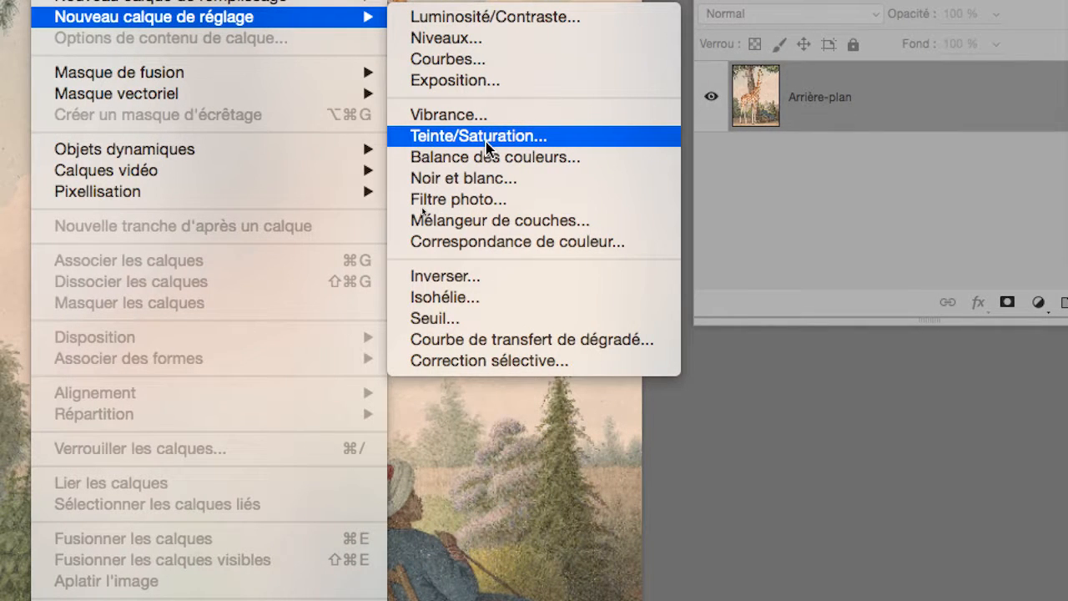
left_click(488, 137)
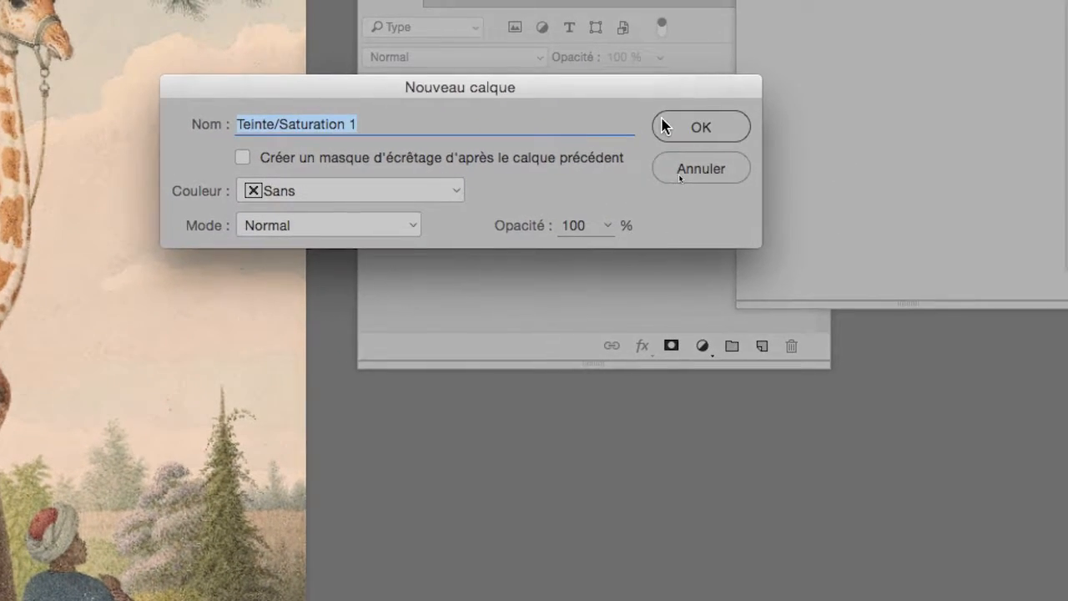
left_click(729, 108)
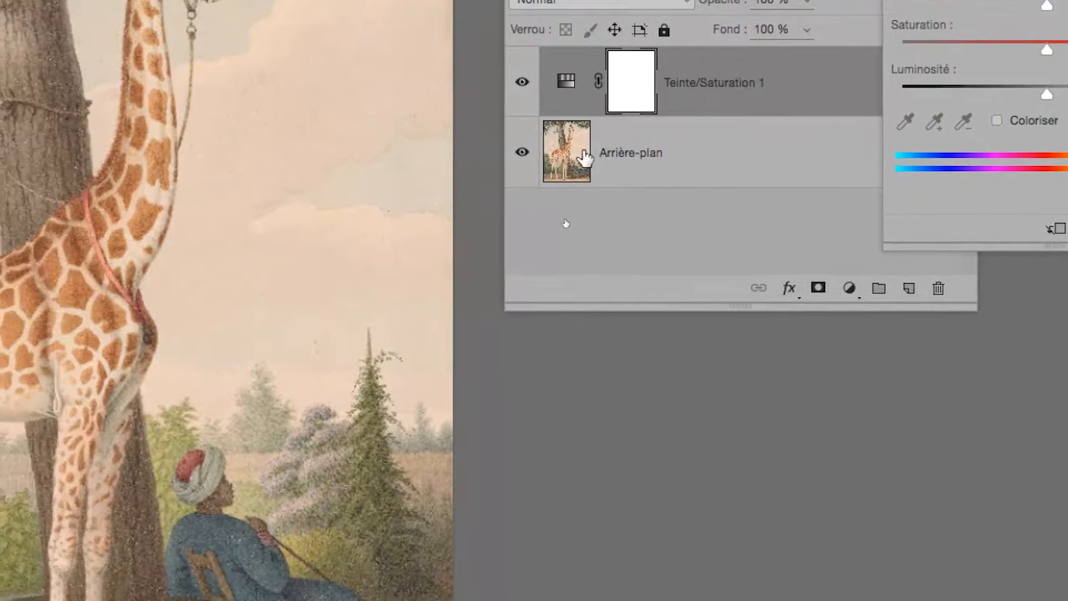
Select Arrière-plan and reselect the Teinte/Saturation 1 adjustment, with the Calques and Propriétés panels arranged side by side.
left_click(584, 157)
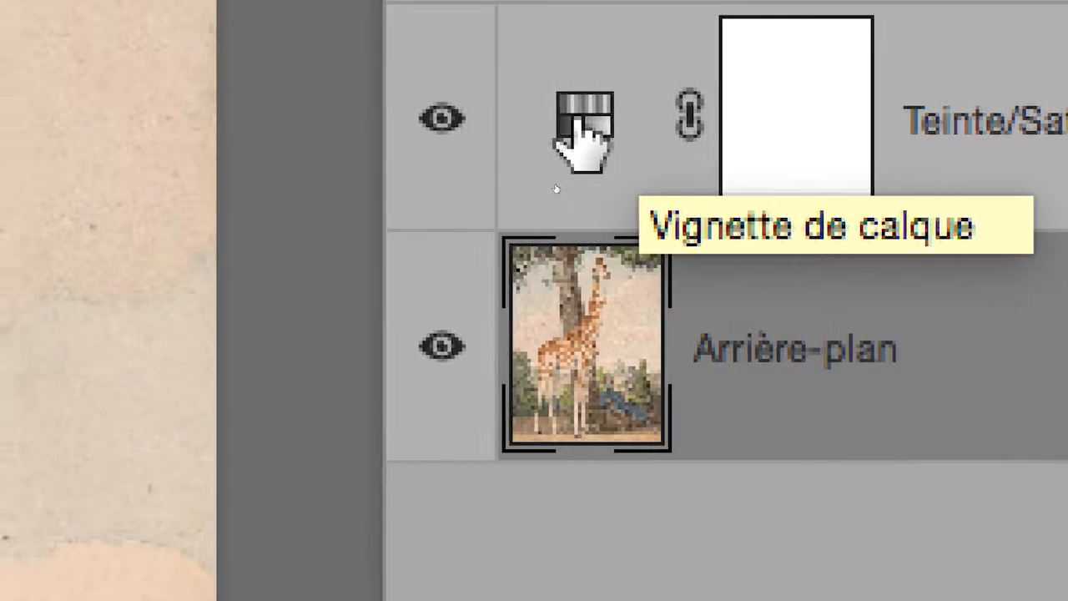
left_click(577, 125)
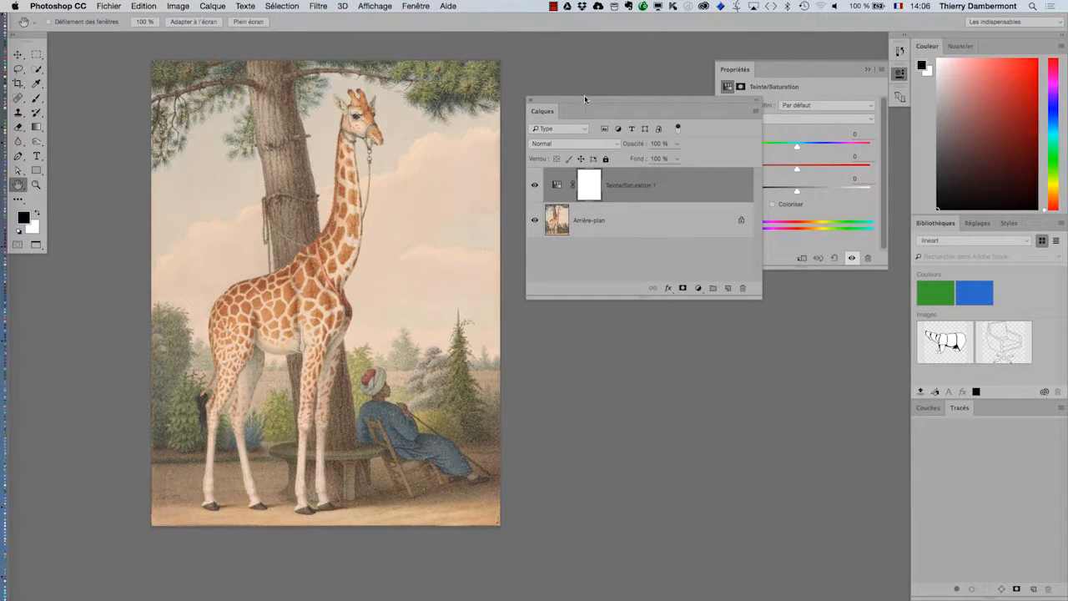
left_click_drag(583, 98, 485, 139)
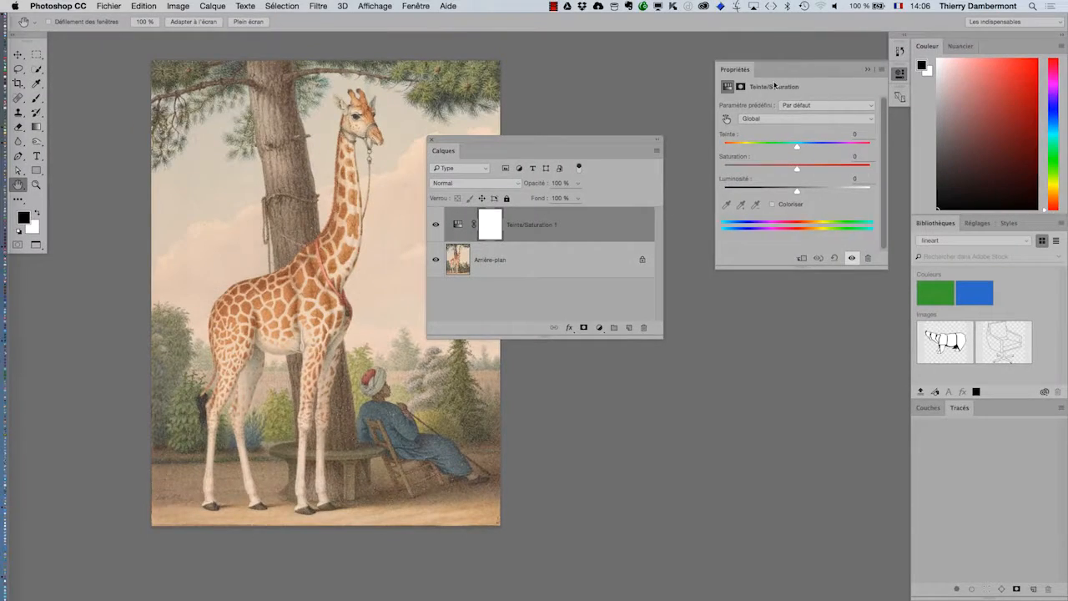
left_click_drag(733, 70, 699, 206)
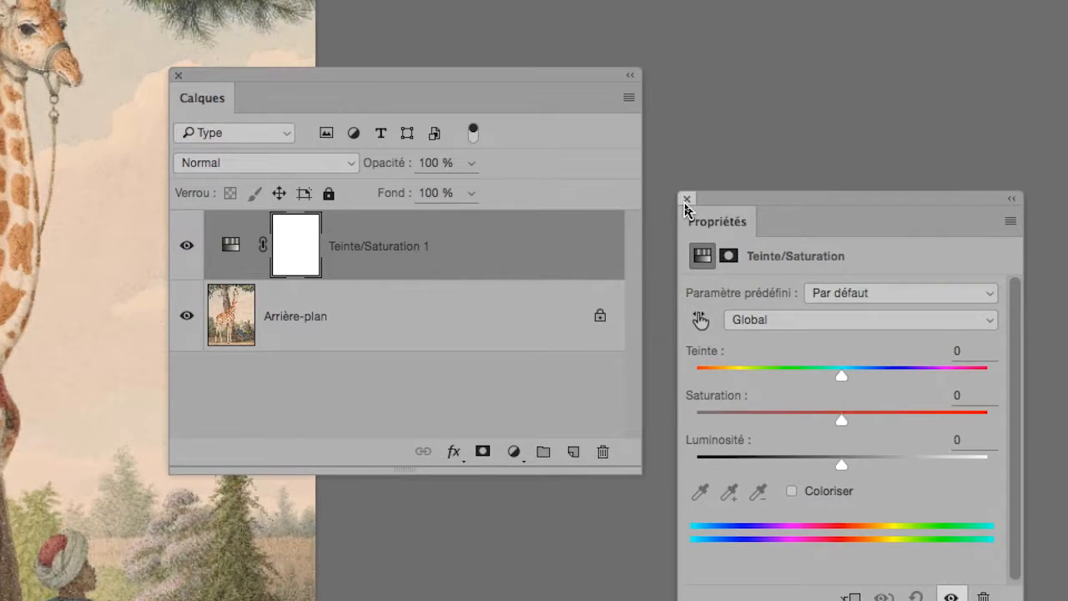
Close the Propriétés panel and reopen it from the adjustment thumbnail of the Teinte/Saturation 1 layer.
left_click(686, 200)
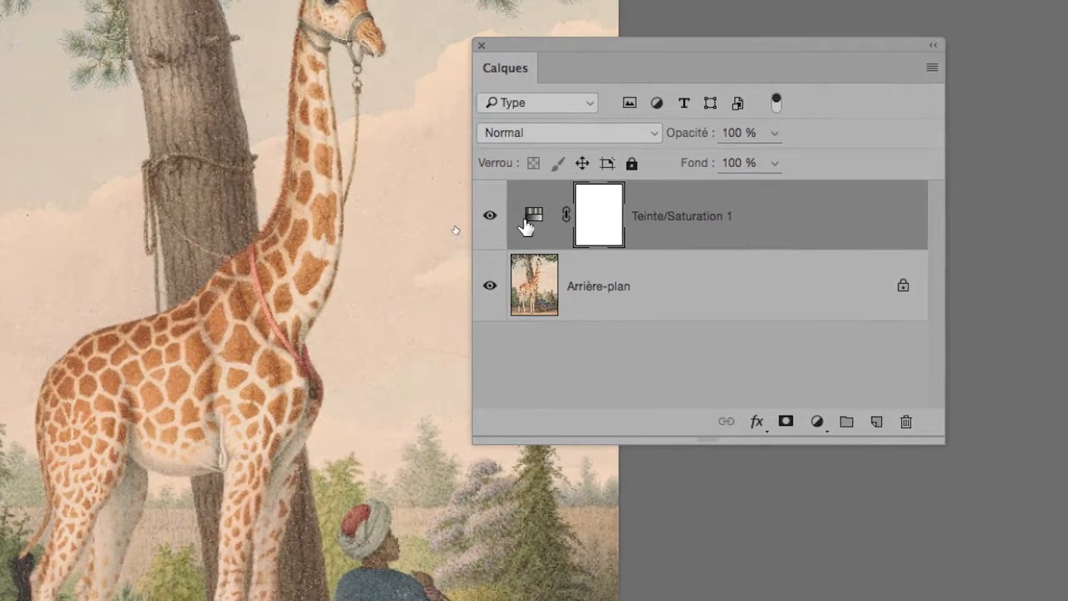
double_click(525, 222)
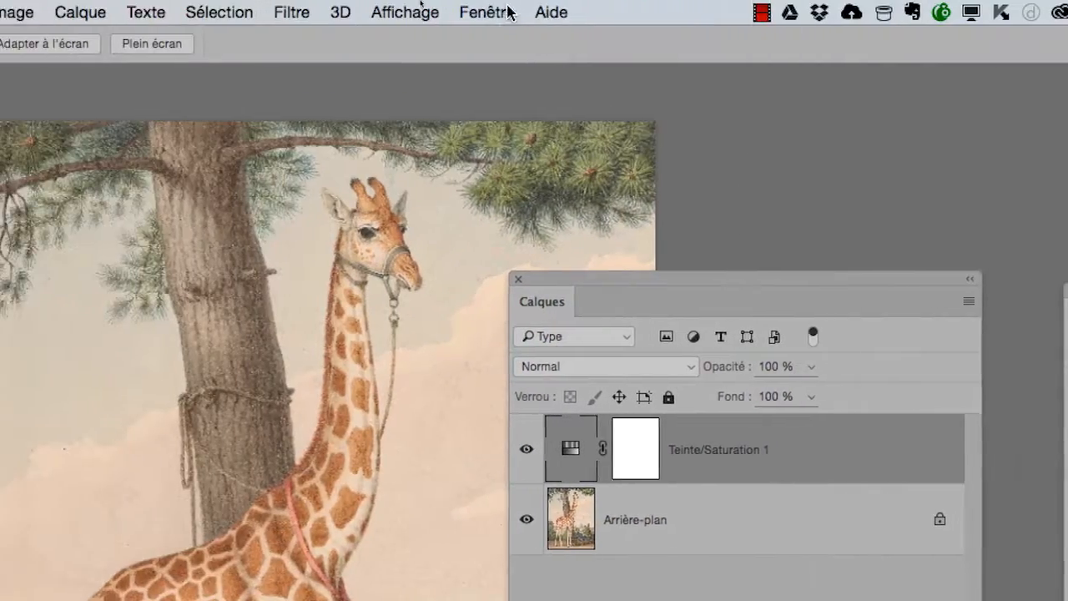
left_click(500, 12)
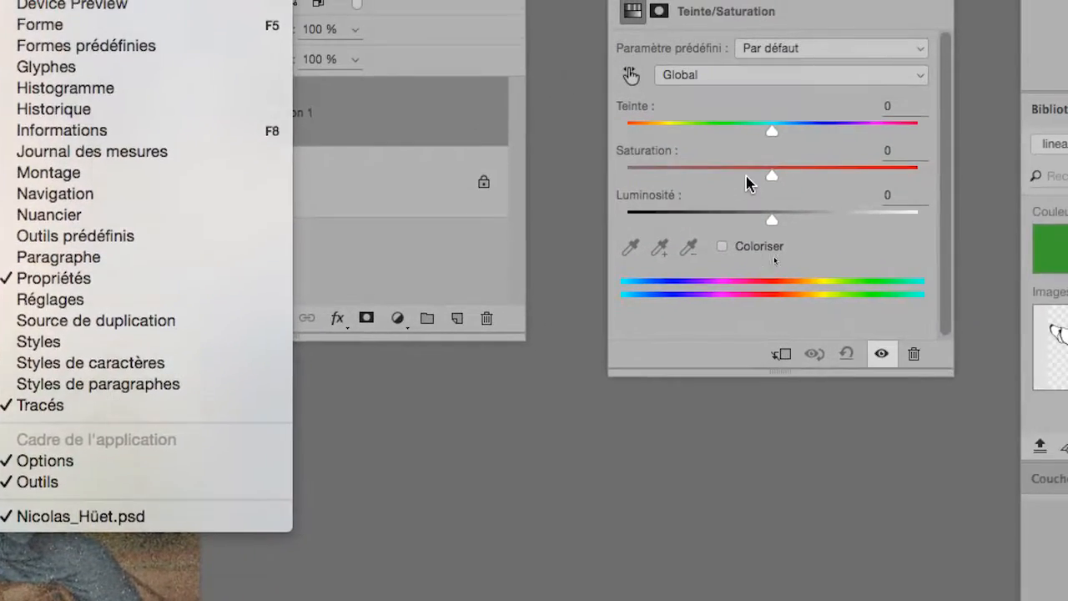
left_click(751, 183)
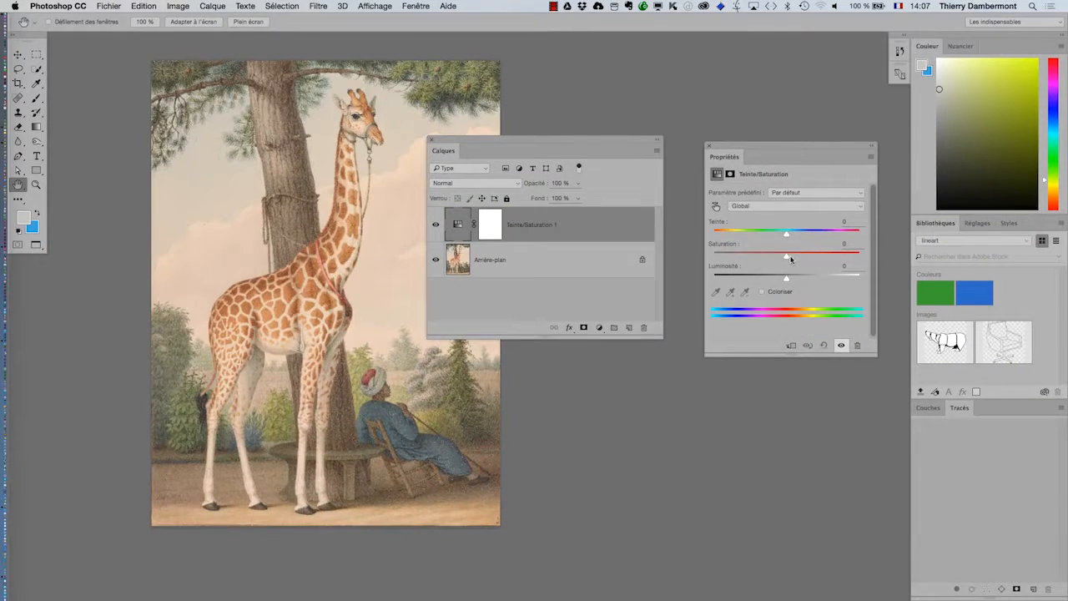
Raise the saturation of Teinte/Saturation 1 to +51 and move the Calques and Propriétés panels so the adjustment sits over the giraffe image.
left_click_drag(789, 258, 815, 259)
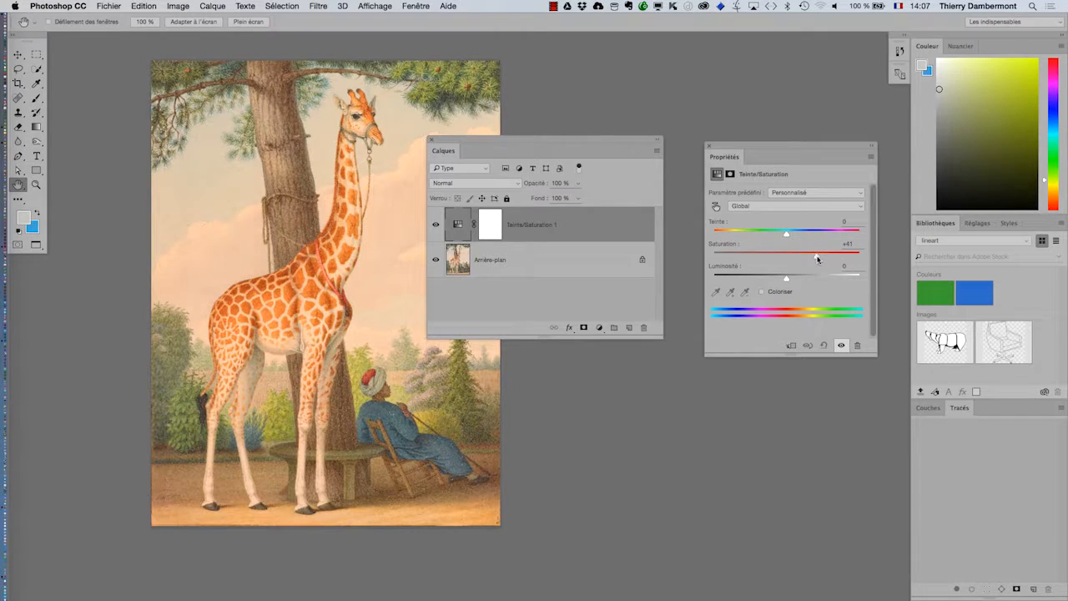
left_click_drag(817, 259, 823, 258)
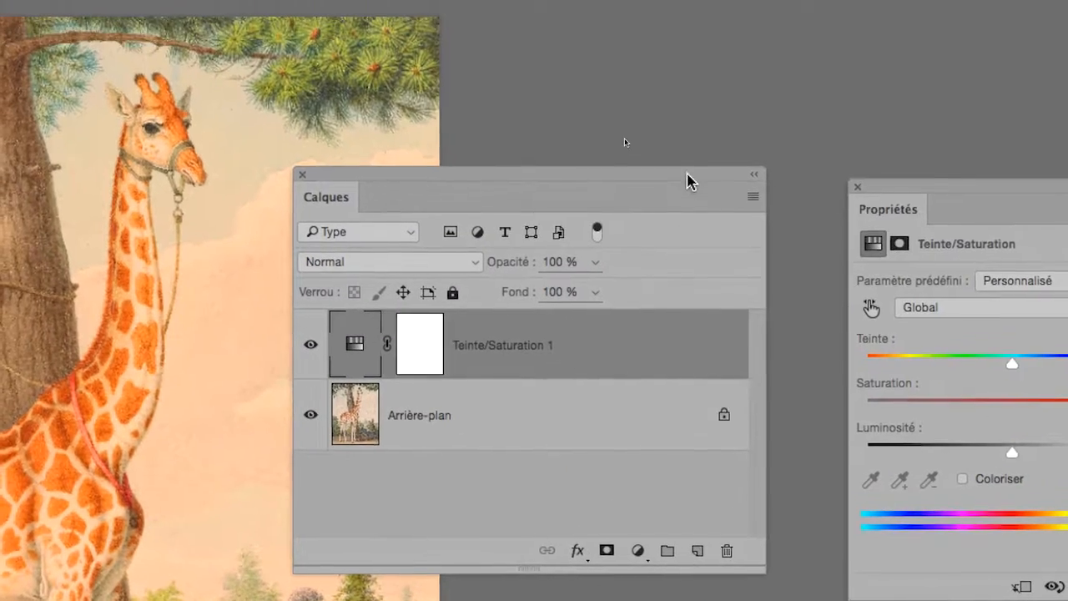
left_click_drag(429, 23, 717, 598)
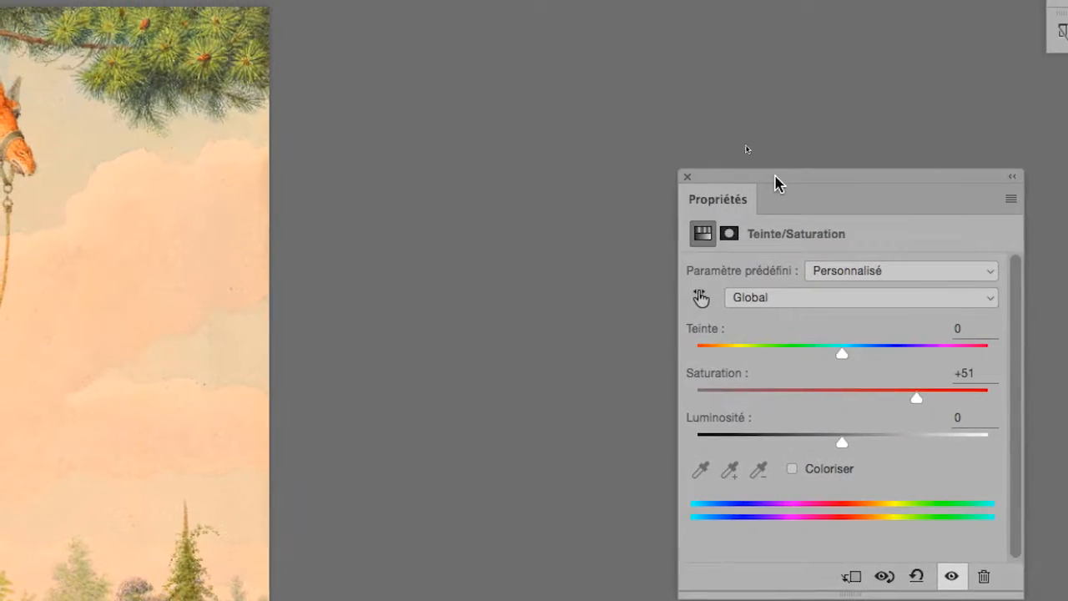
left_click_drag(776, 184, 582, 157)
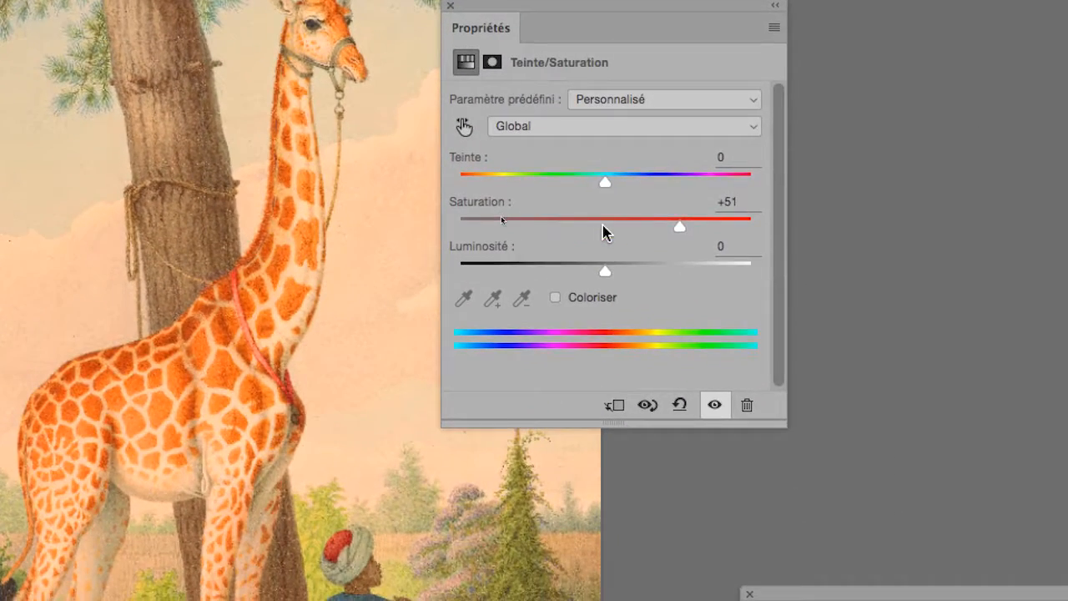
Try several saturation levels for the Teinte/Saturation 1 adjustment and settle on +45.
left_click(645, 372)
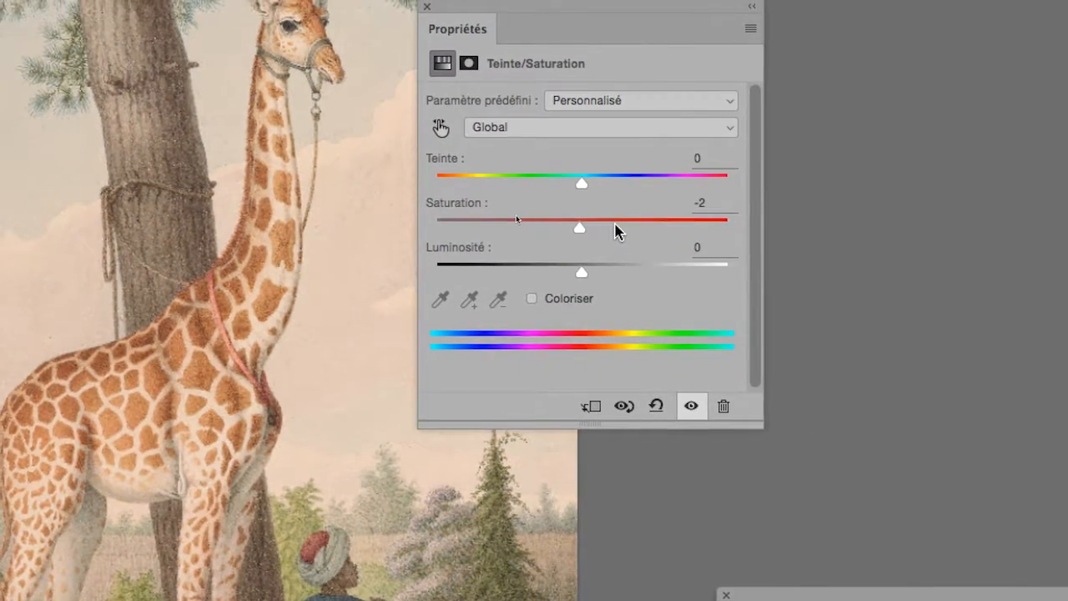
left_click(603, 229)
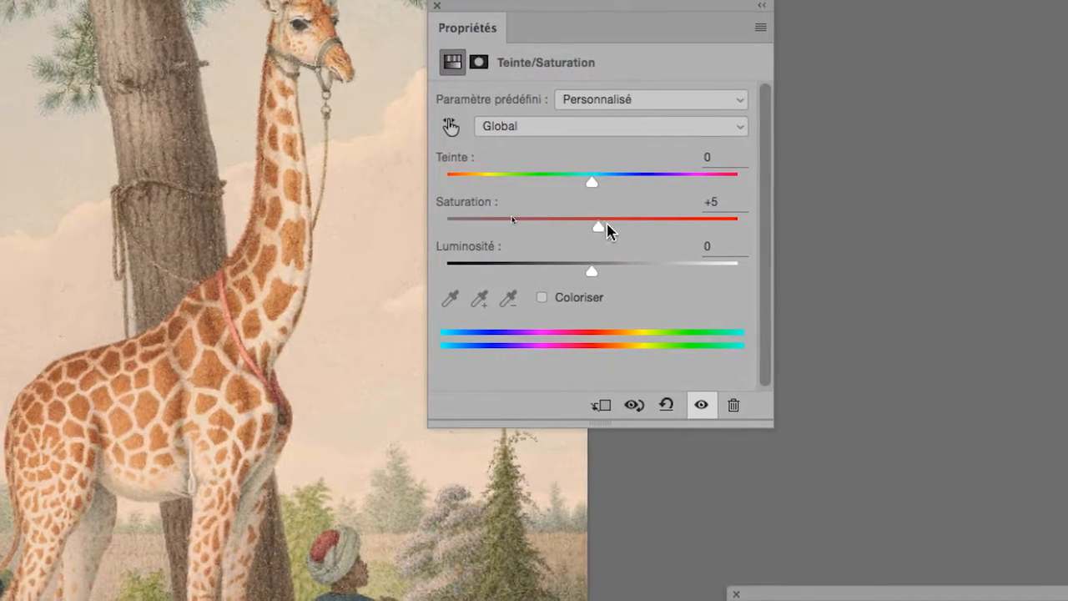
left_click_drag(720, 216, 773, 218)
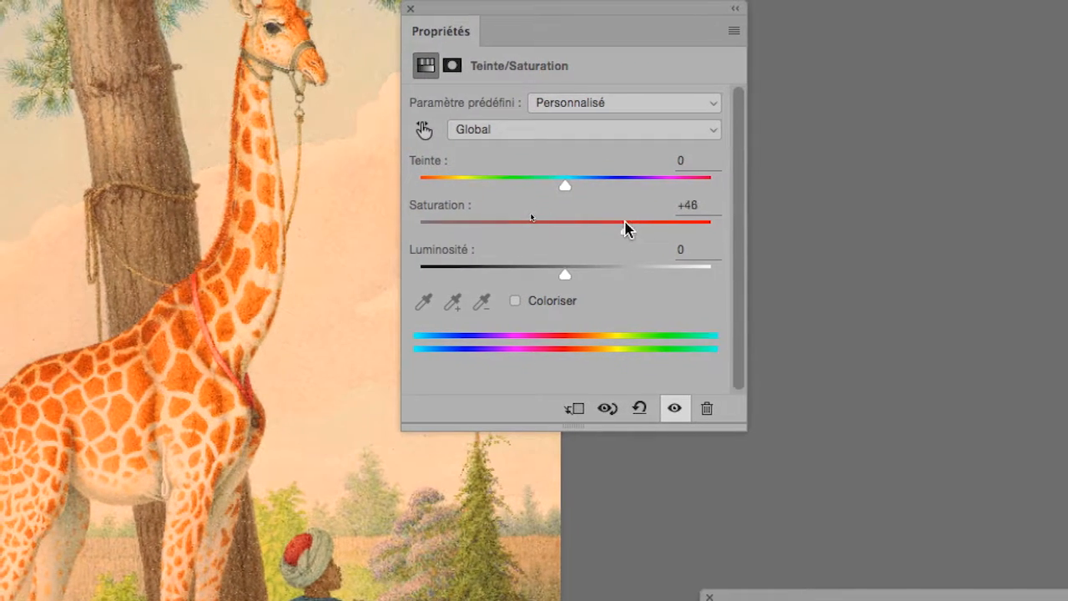
left_click_drag(622, 224, 610, 222)
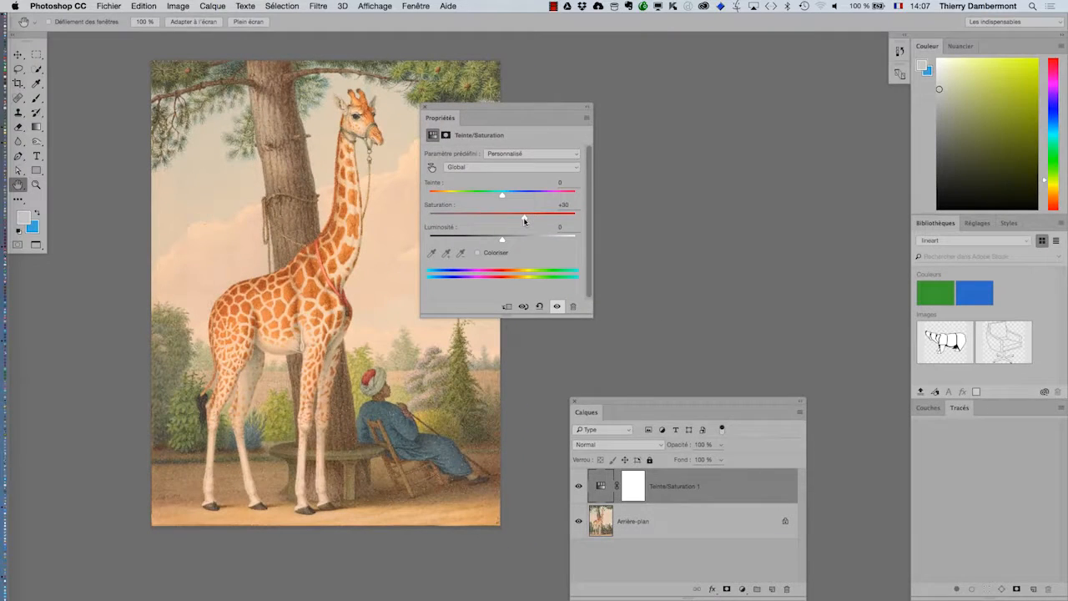
left_click_drag(523, 221, 536, 220)
Move the Propriétés panel clear of the giraffe image and place the Calques panel below it.
left_click_drag(467, 109, 690, 78)
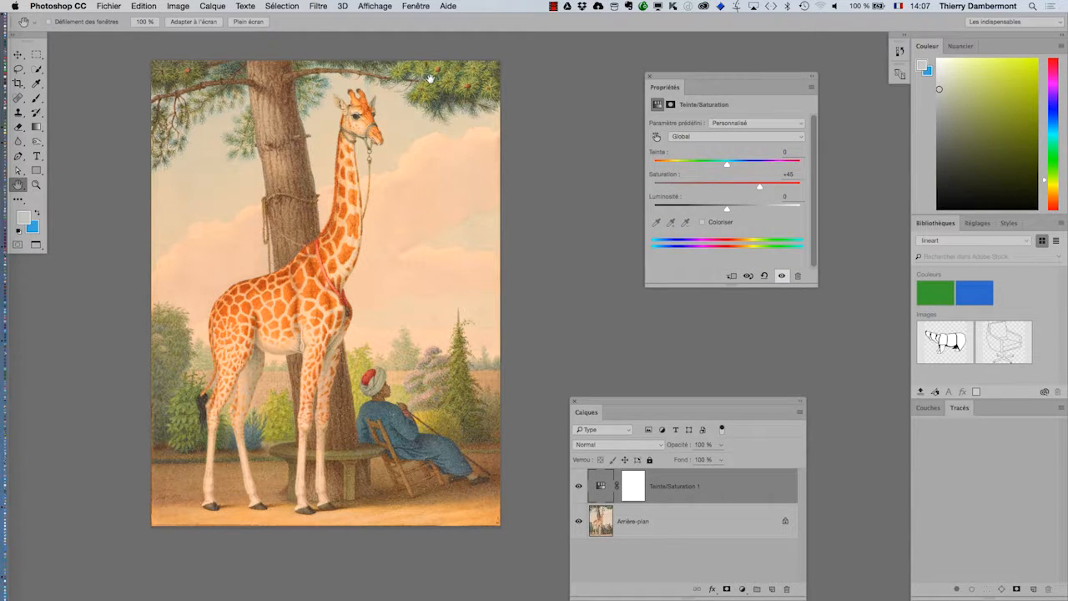
left_click_drag(641, 407, 629, 313)
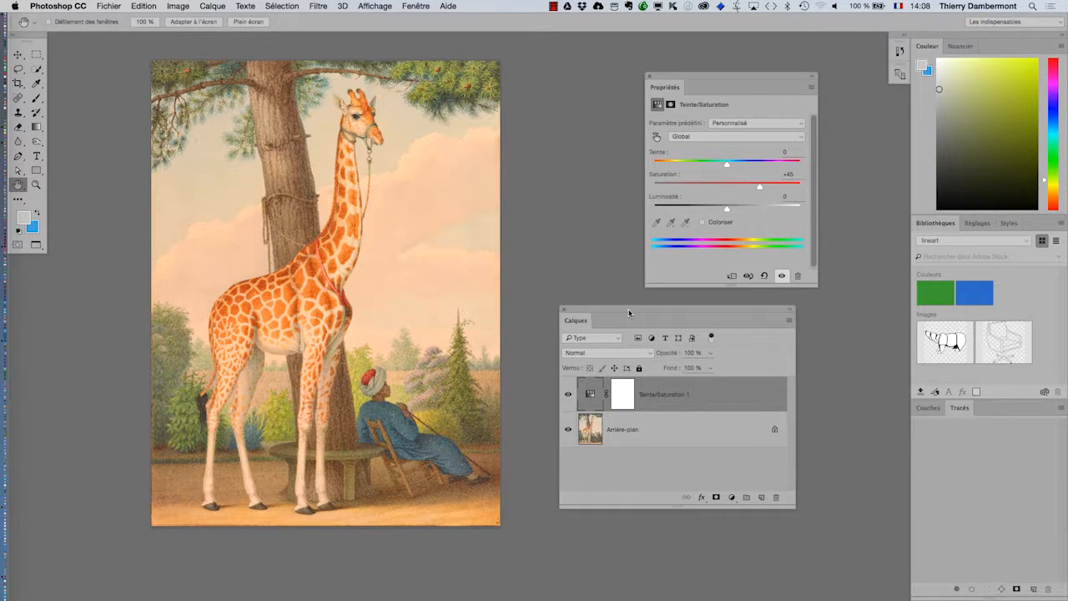
left_click_drag(692, 79, 717, 61)
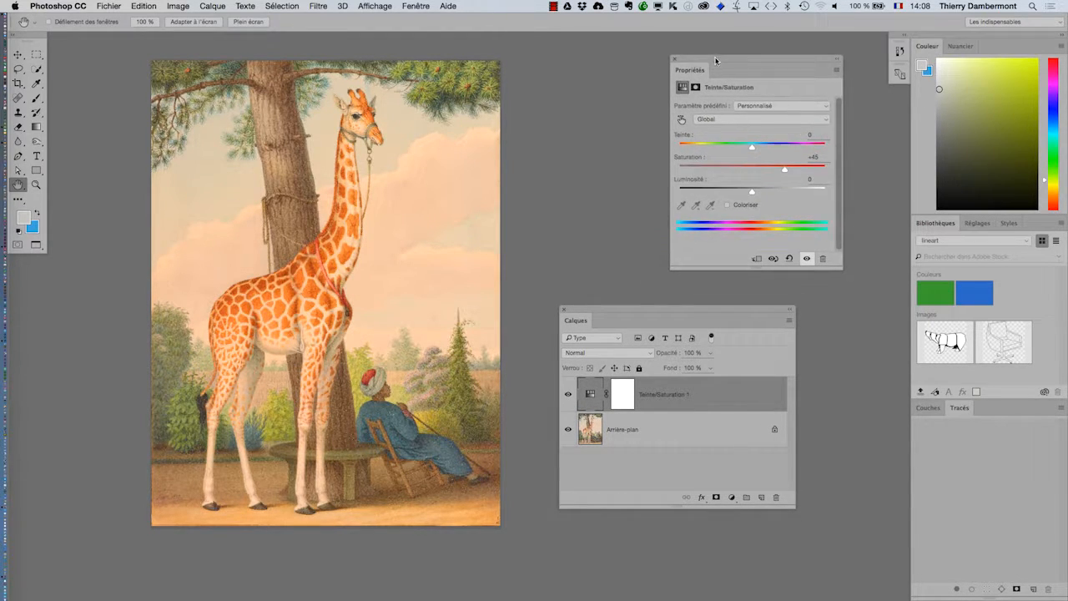
Add a Courbes adjustment layer named Courbes 1 with Normal mode and 100% opacity.
left_click(213, 6)
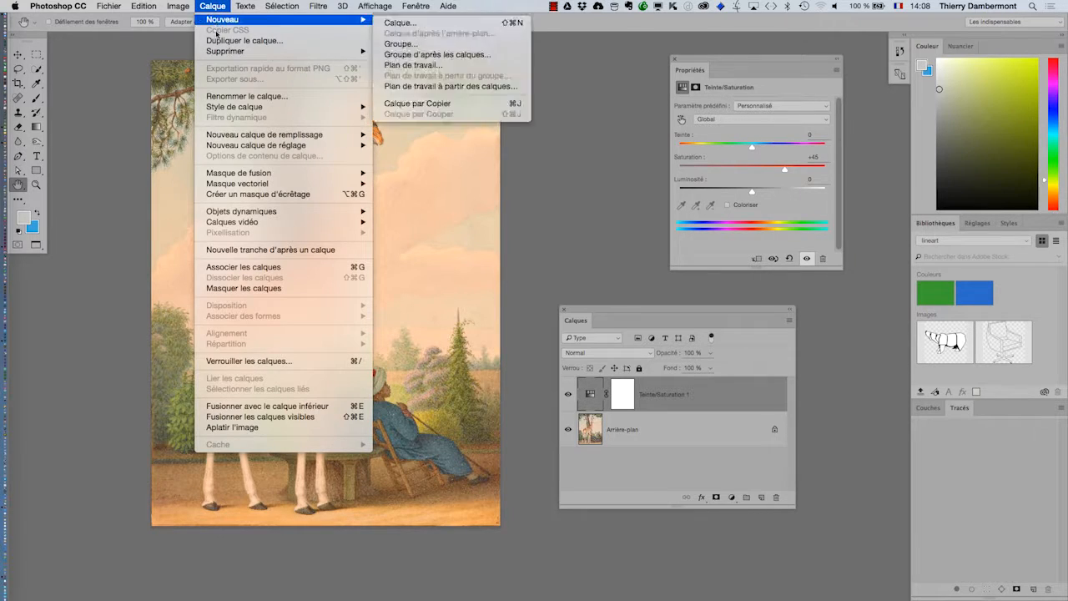
mouse_move(236, 148)
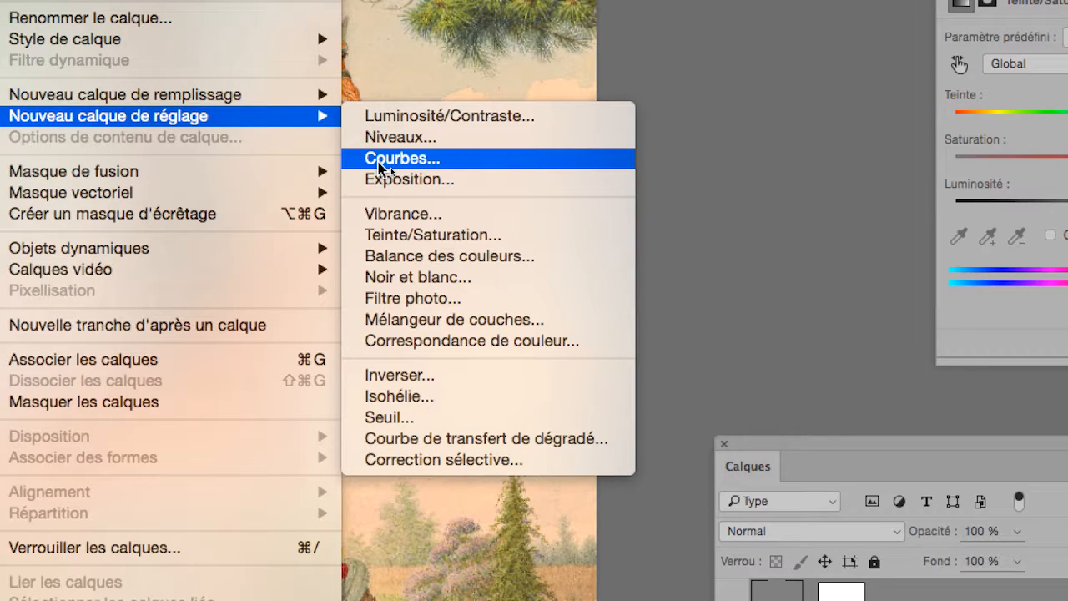
left_click(379, 163)
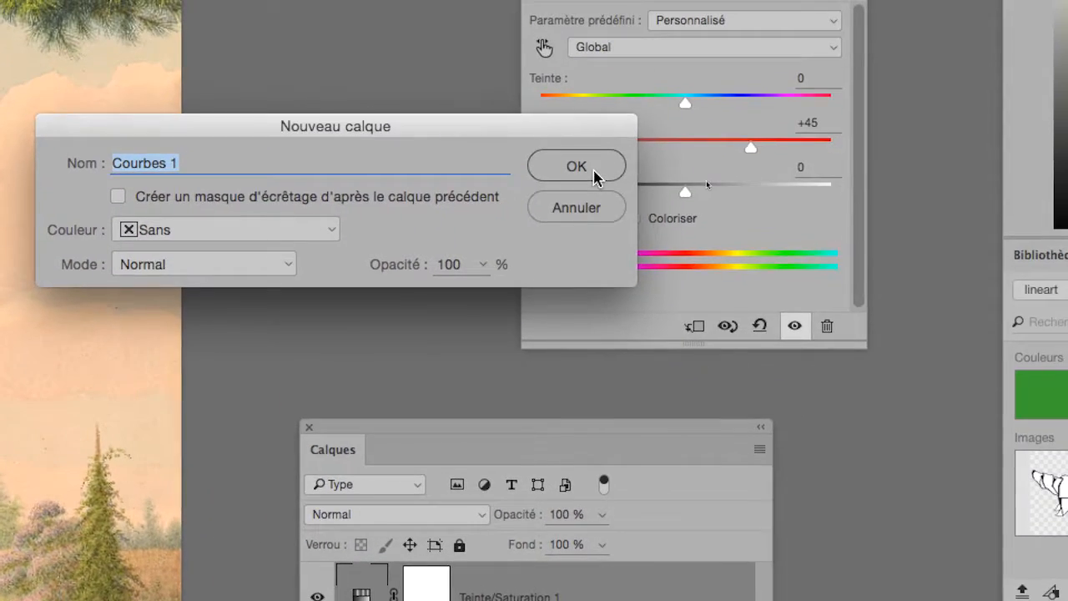
left_click(593, 172)
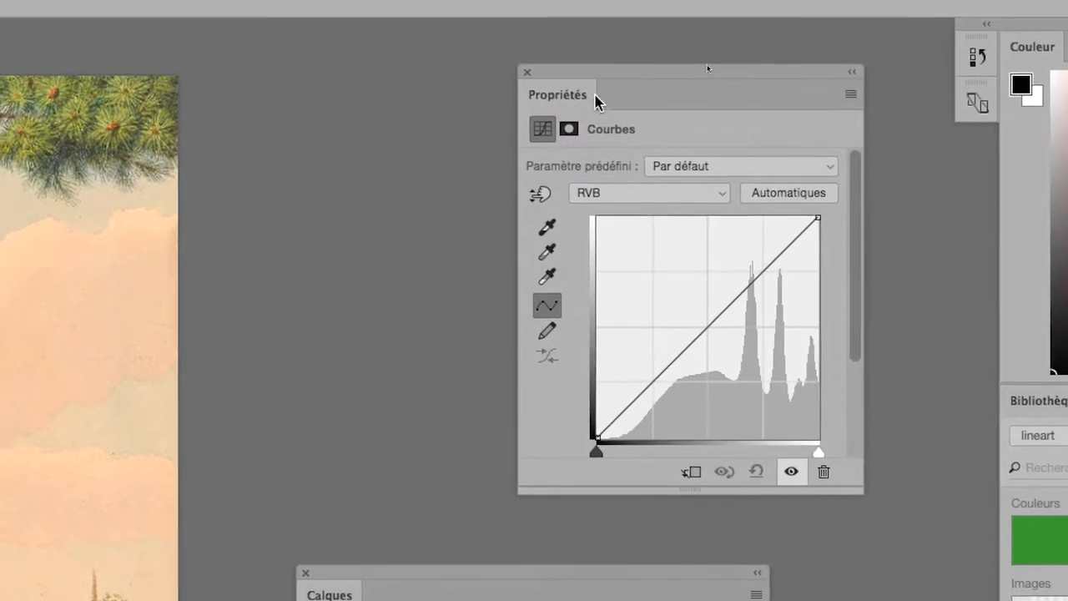
Enlarge the Propriétés panel showing the curve and arrange it above the Calques panel, clear of the giraffe image.
left_click_drag(594, 95, 395, 89)
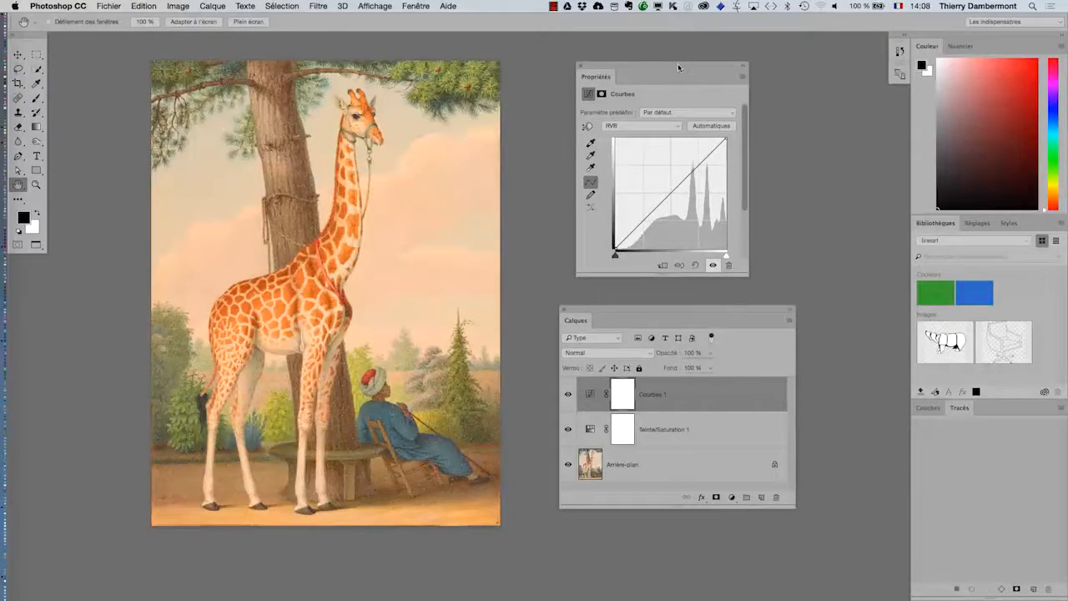
left_click_drag(678, 63, 613, 45)
left_click_drag(679, 247, 803, 391)
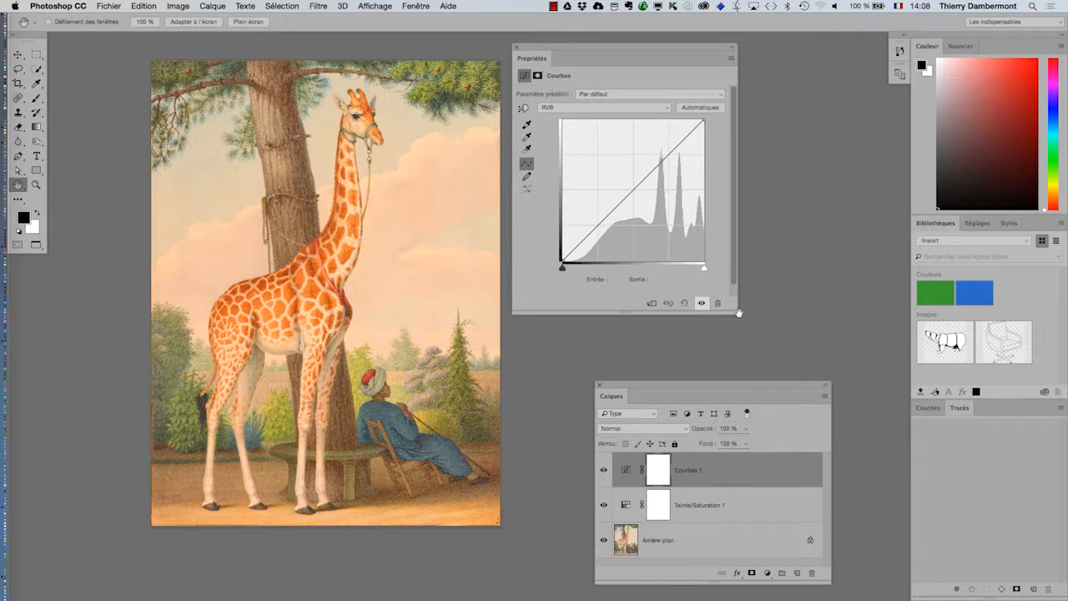
left_click_drag(736, 312, 760, 328)
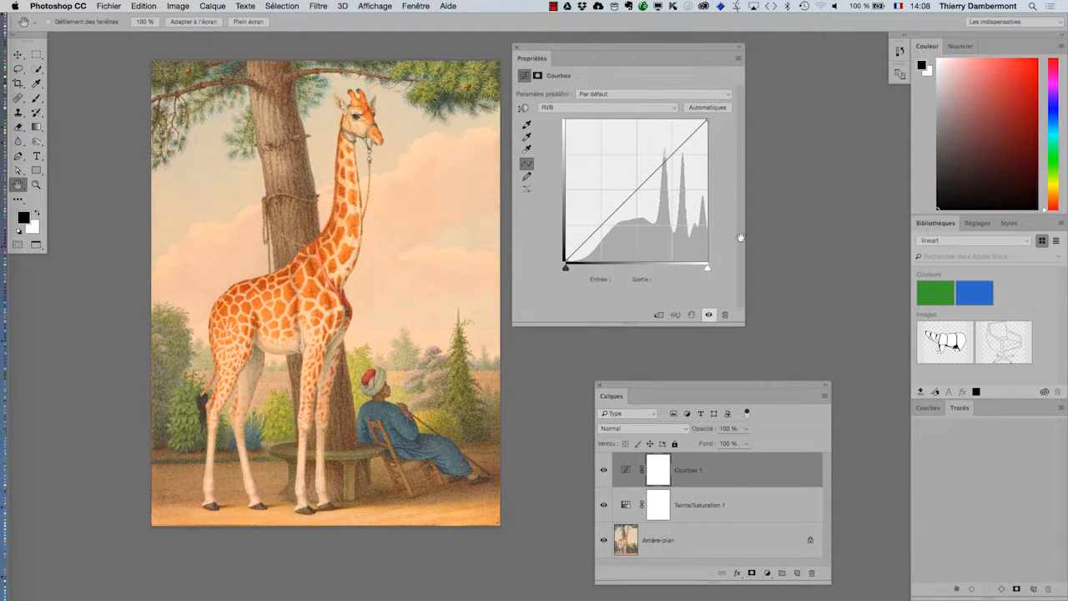
left_click_drag(641, 50, 693, 58)
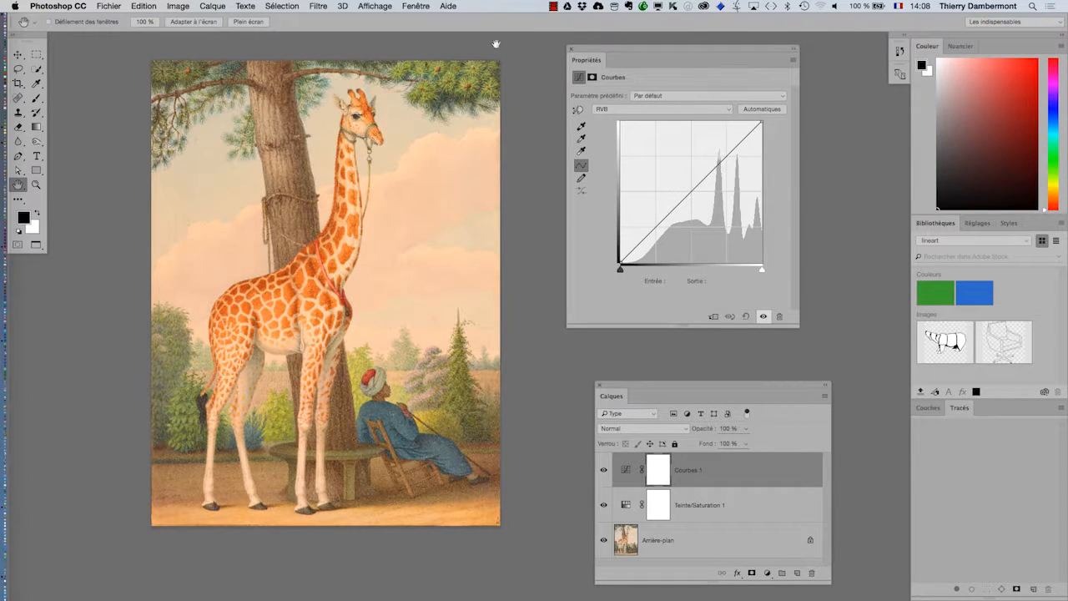
left_click(211, 6)
mouse_move(257, 147)
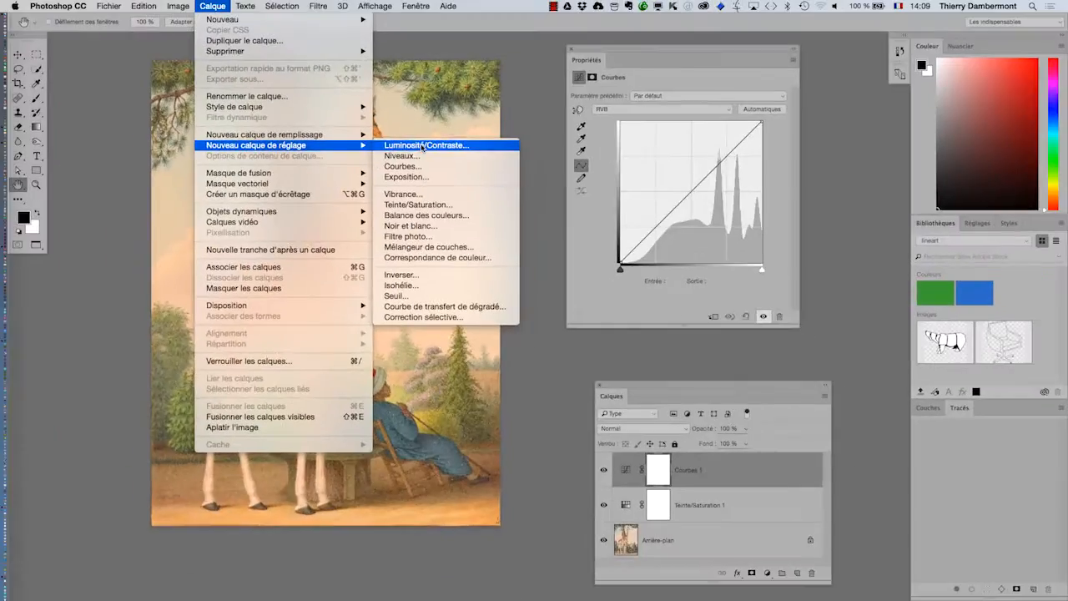
key("Escape")
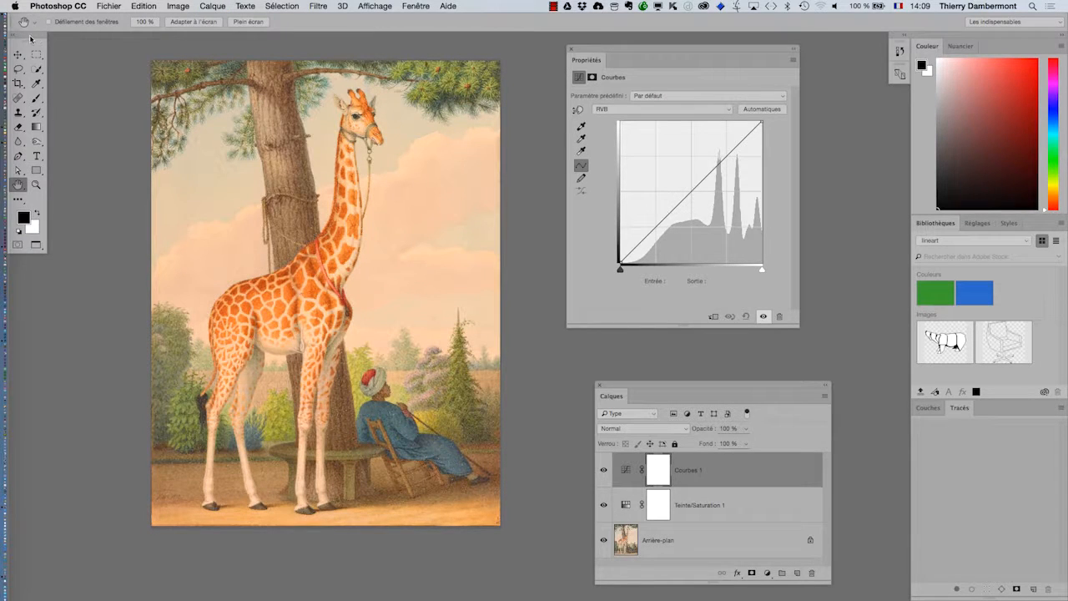
Move the tools panel next to the giraffe image and open the quick selection tool group.
left_click_drag(29, 35, 91, 64)
left_click(100, 102)
left_click_drag(99, 104, 134, 116)
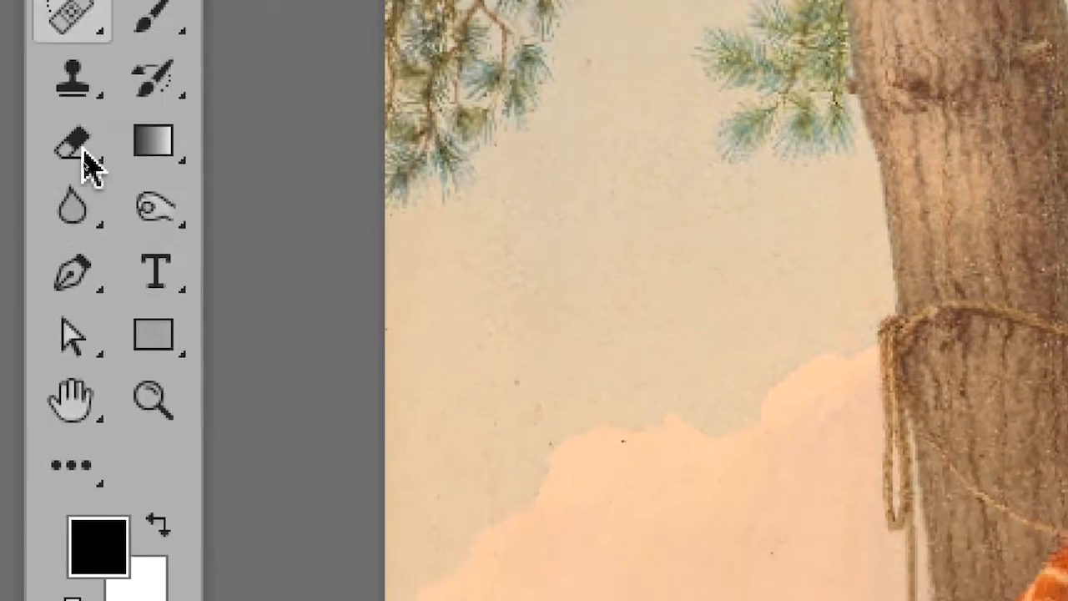
Go through the eraser, blur and healing tools in turn, and examine the variants grouped with Outil Correcteur localisé.
left_click(37, 367)
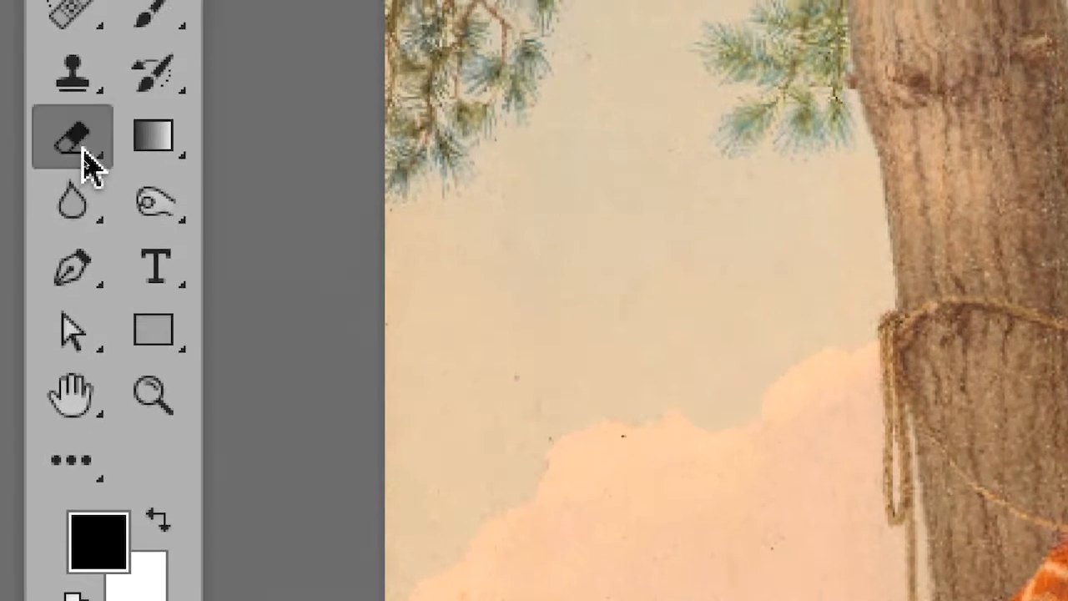
left_click(82, 87)
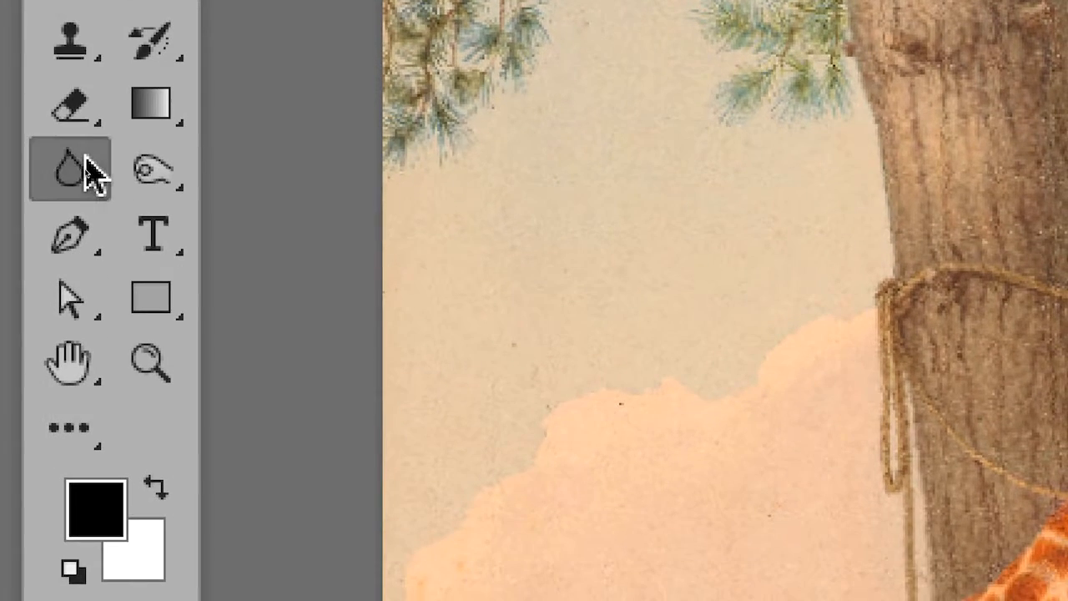
left_click(87, 254)
left_click(85, 158)
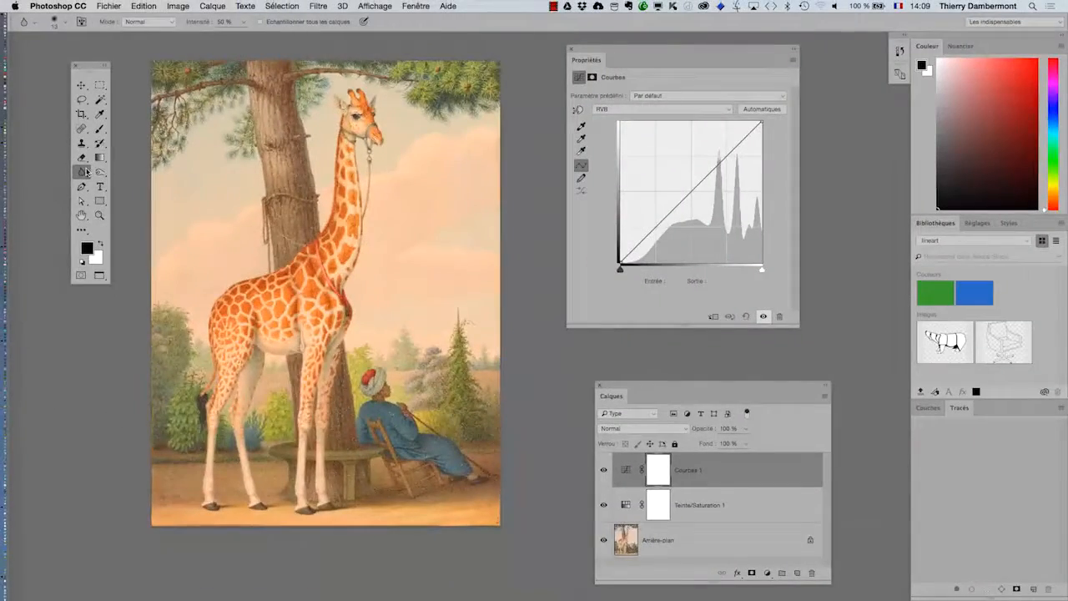
left_click(83, 129)
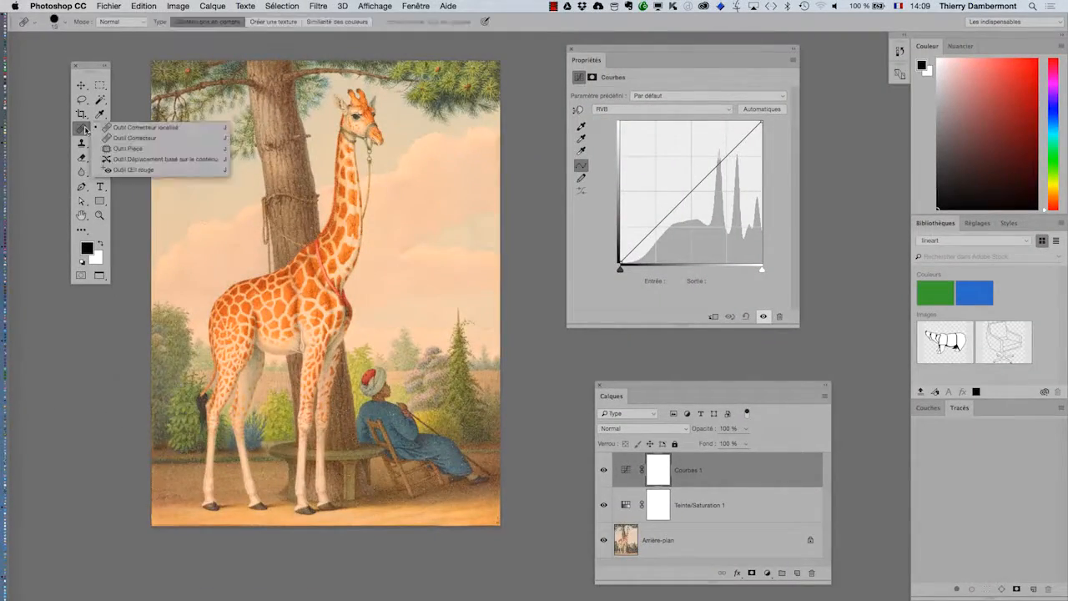
left_click(85, 129)
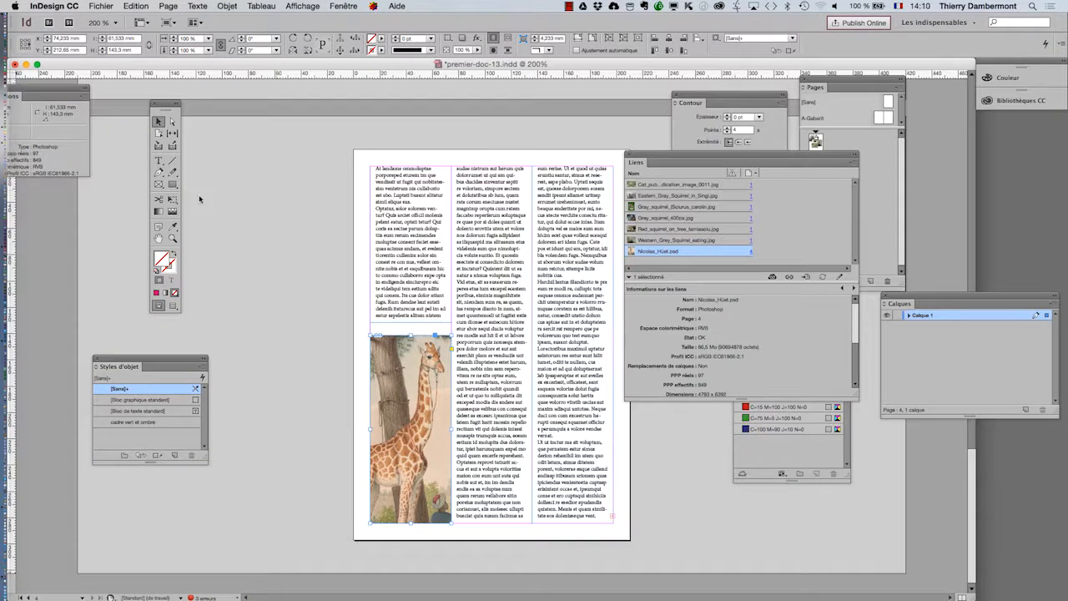
Switch back to Photoshop, select Outil Dégradé and examine the tools grouped with it.
key("super+Tab")
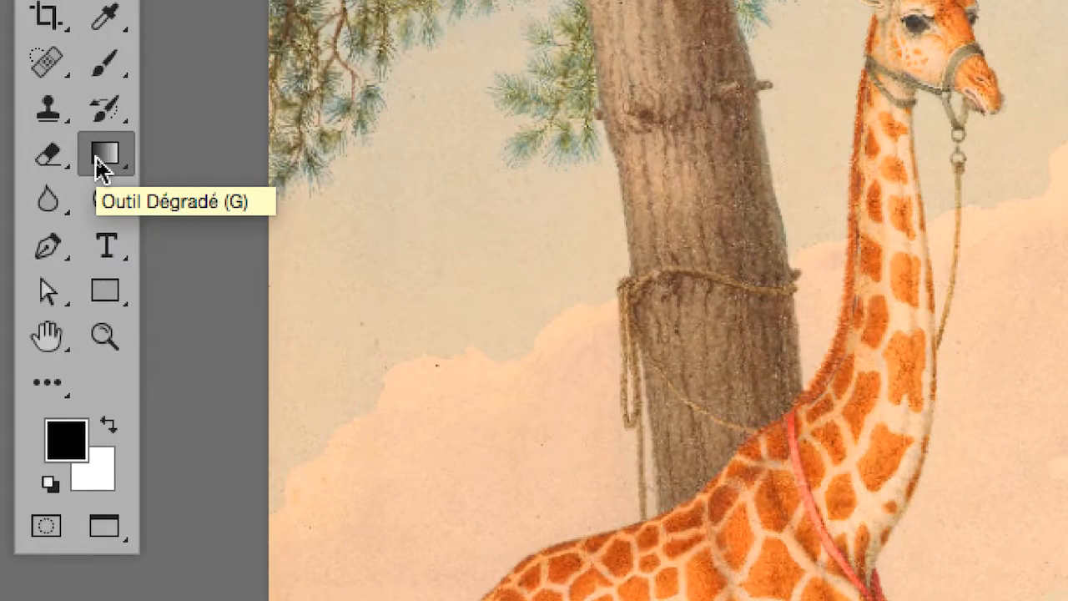
left_click(100, 158)
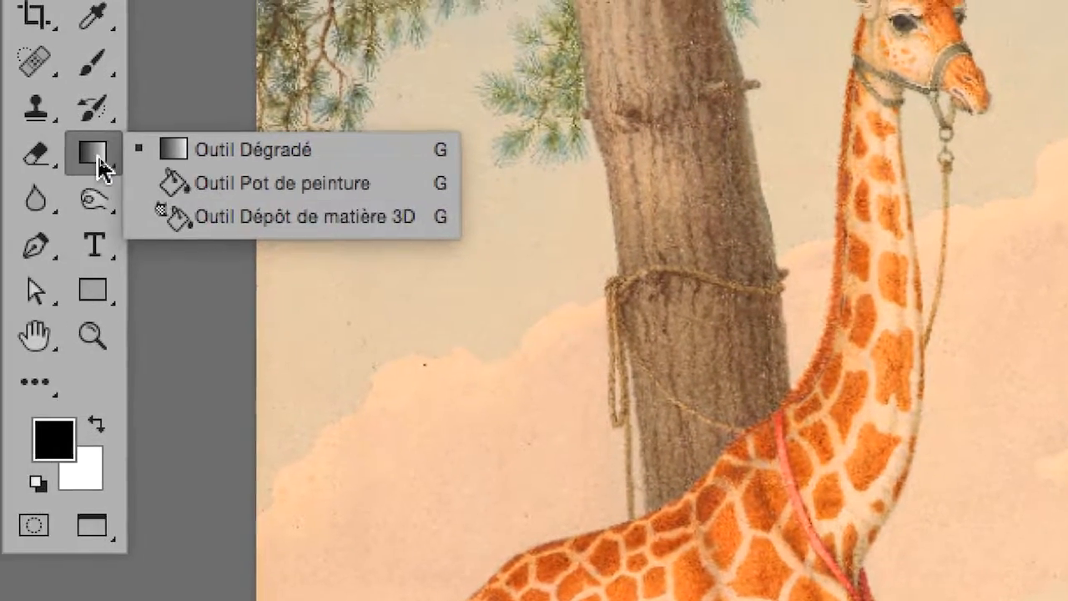
left_click(13, 134)
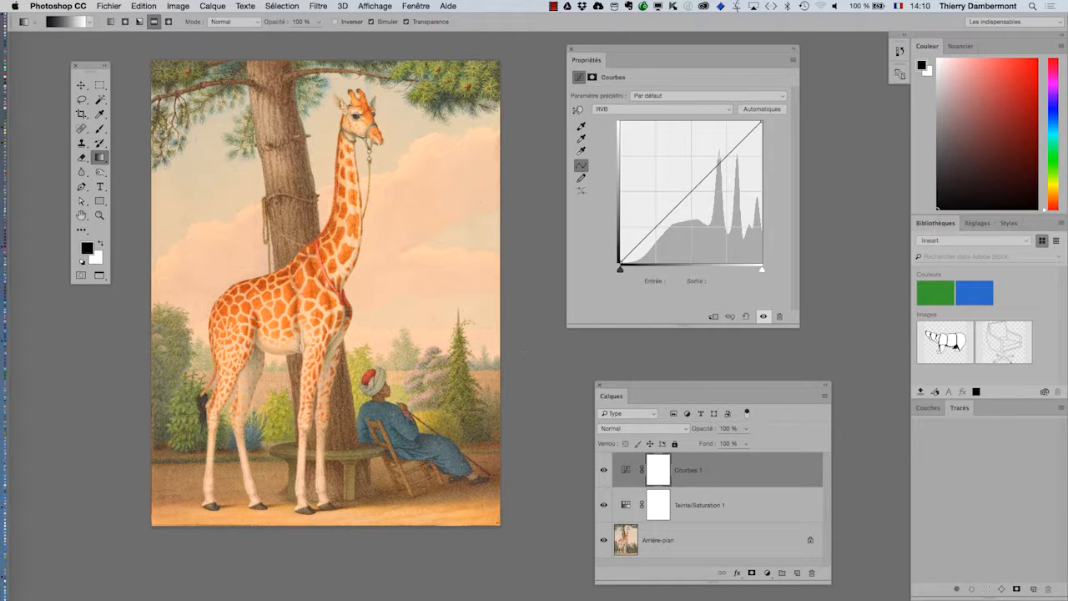
Move the Calques panel just under Propriétés, and add one point in the highlights and one in the shadows of the RVB curve.
left_click_drag(603, 385, 531, 343)
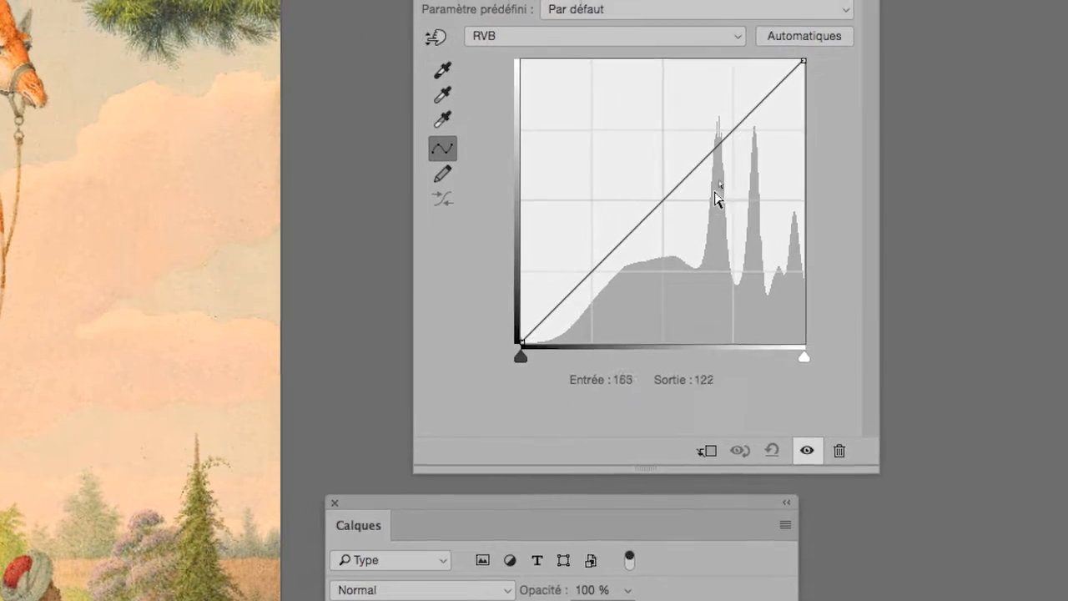
left_click(716, 172)
left_click(587, 297)
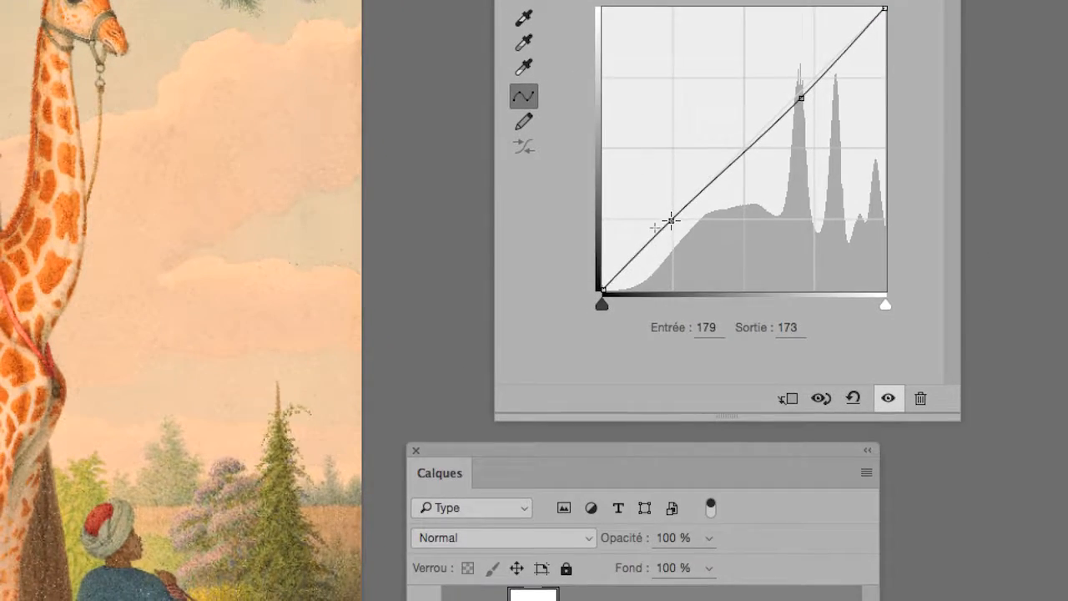
Shape the RVB curve into an S by raising the highlight point and lowering the shadow point to Entrée 74, Sortie 50.
left_click_drag(657, 187, 675, 227)
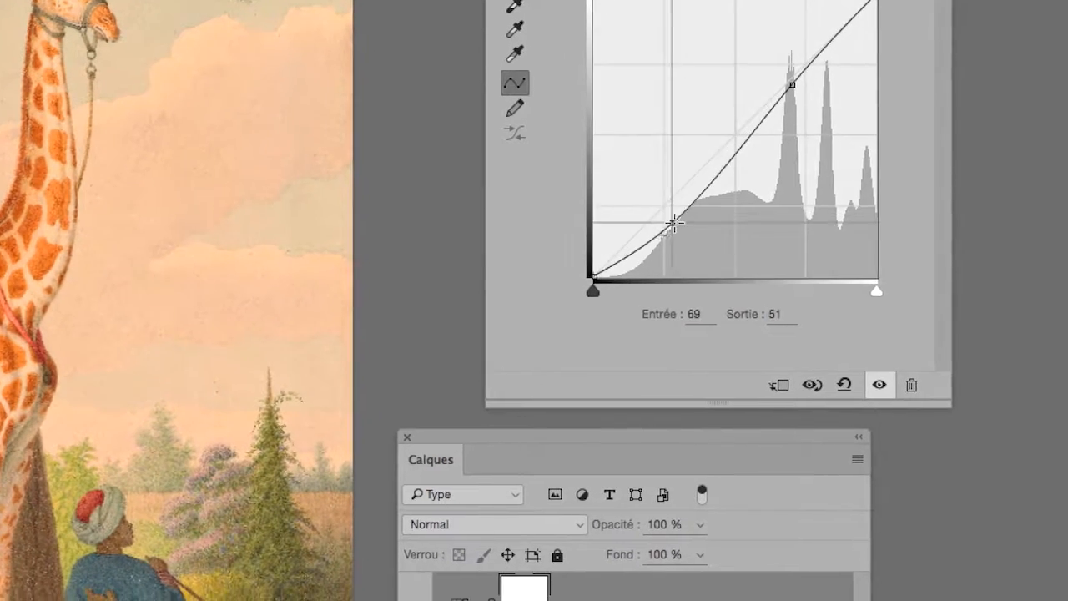
left_click_drag(790, 84, 781, 69)
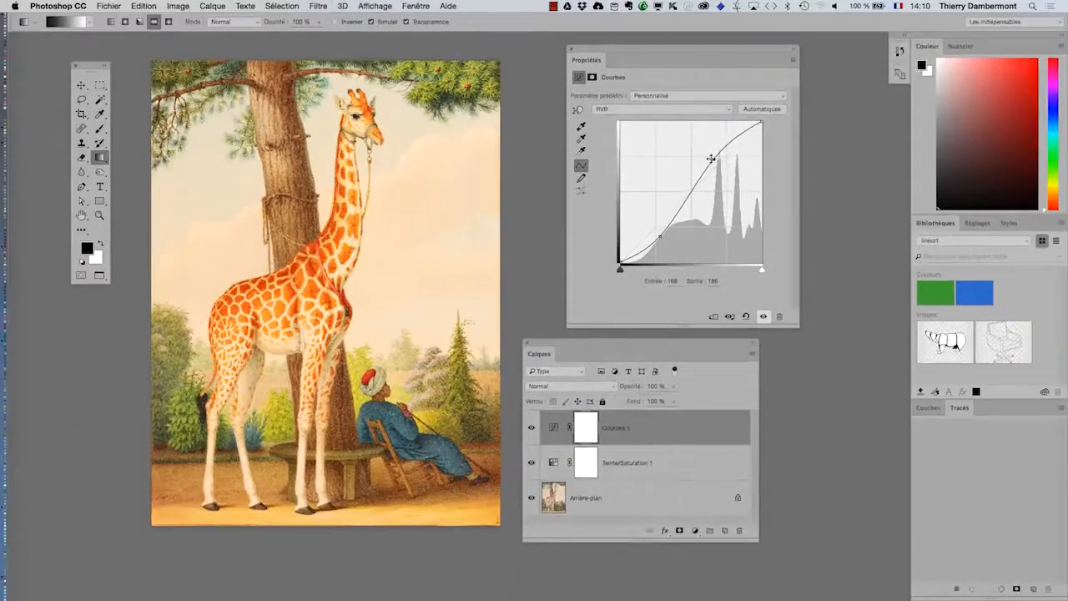
left_click_drag(710, 160, 711, 156)
left_click_drag(658, 236, 658, 235)
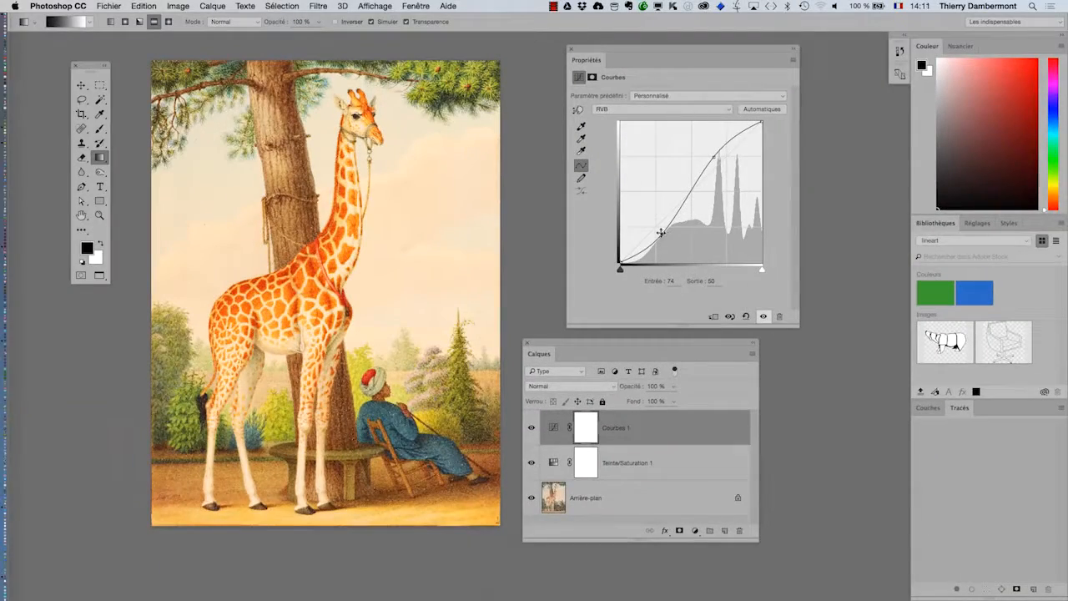
Lower the curve's shadow point slightly, and set the Courbes 1 layer's blending mode to Luminosité.
left_click_drag(662, 233, 663, 235)
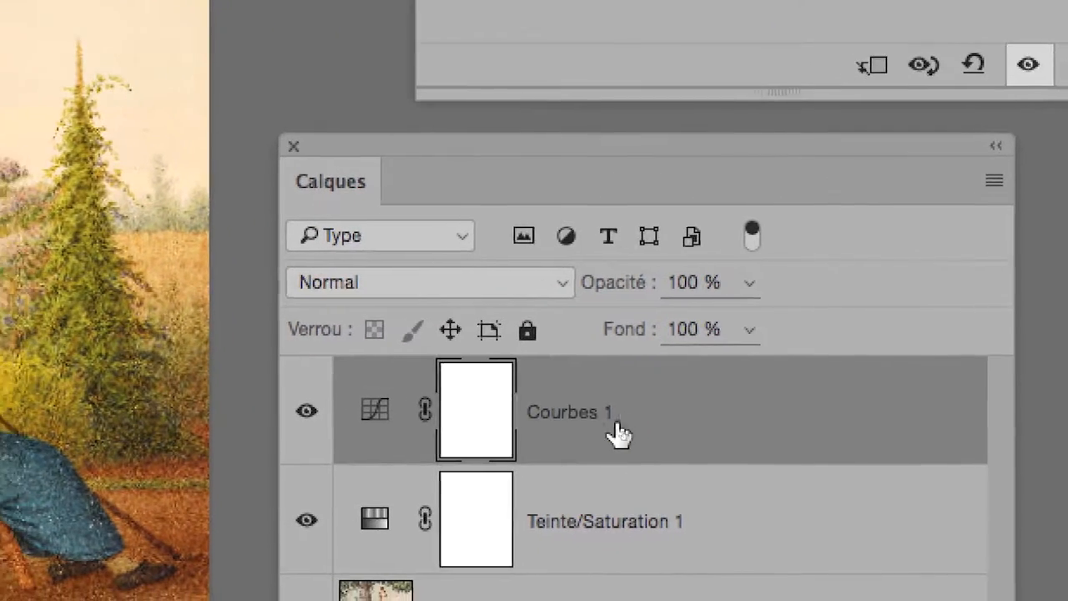
left_click(617, 432)
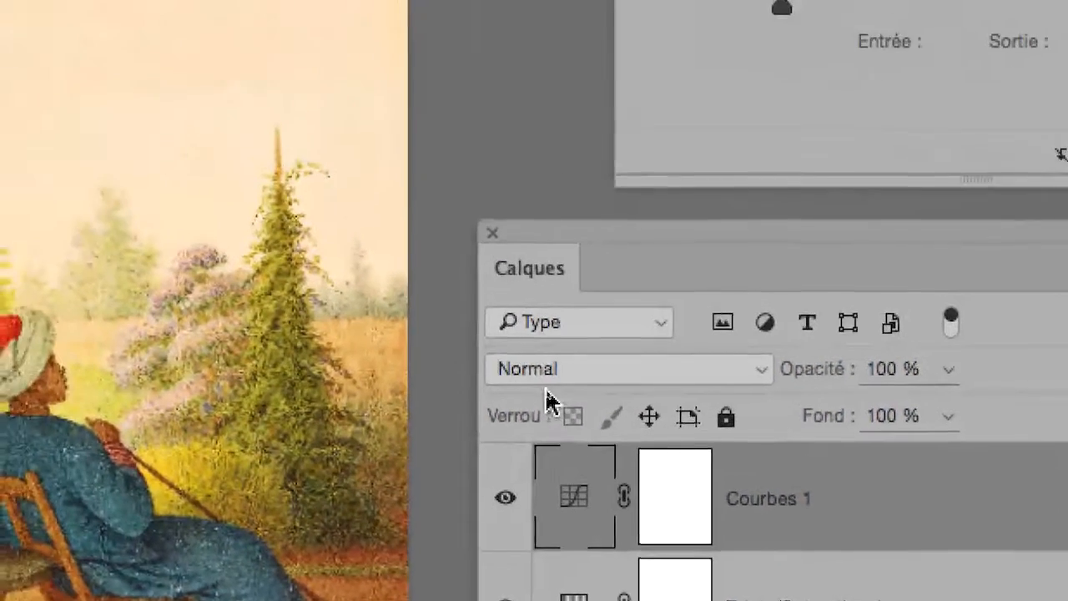
left_click(559, 374)
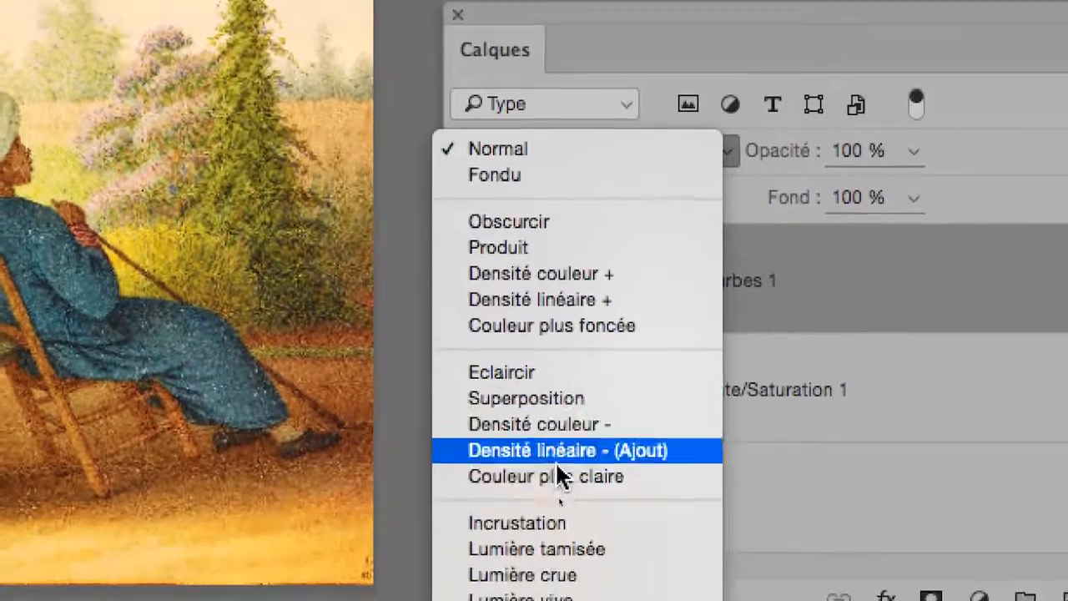
scroll(557, 543, "down", 5)
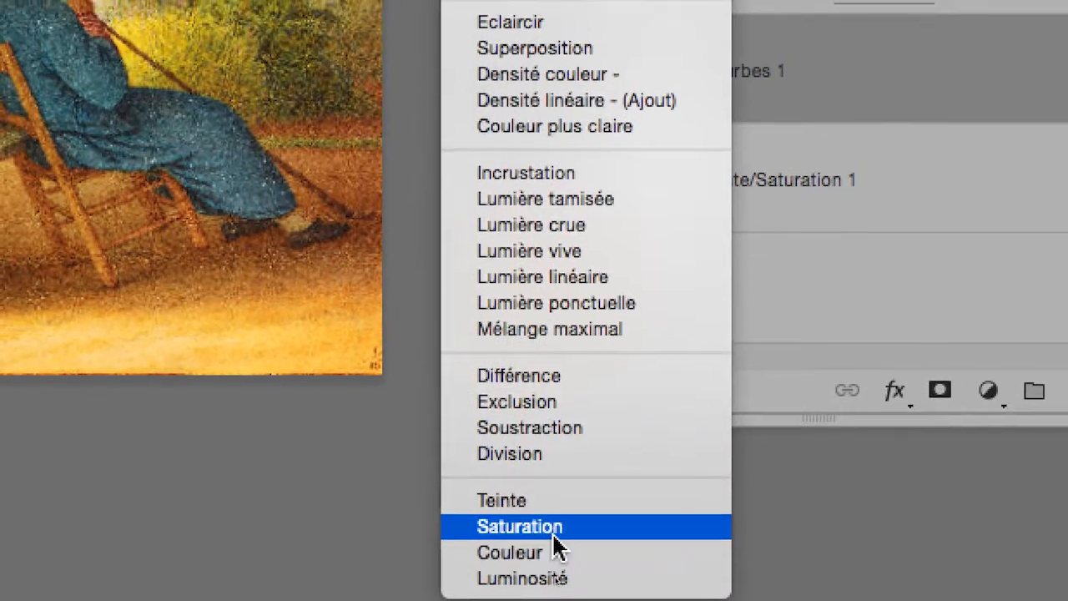
left_click(565, 579)
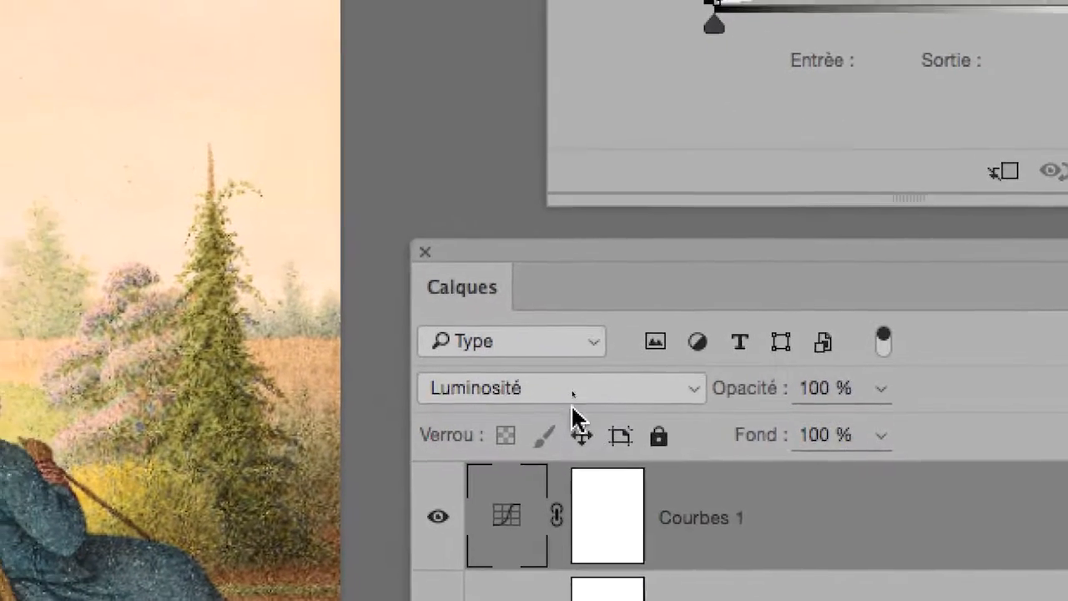
left_click(470, 351)
left_click(564, 402)
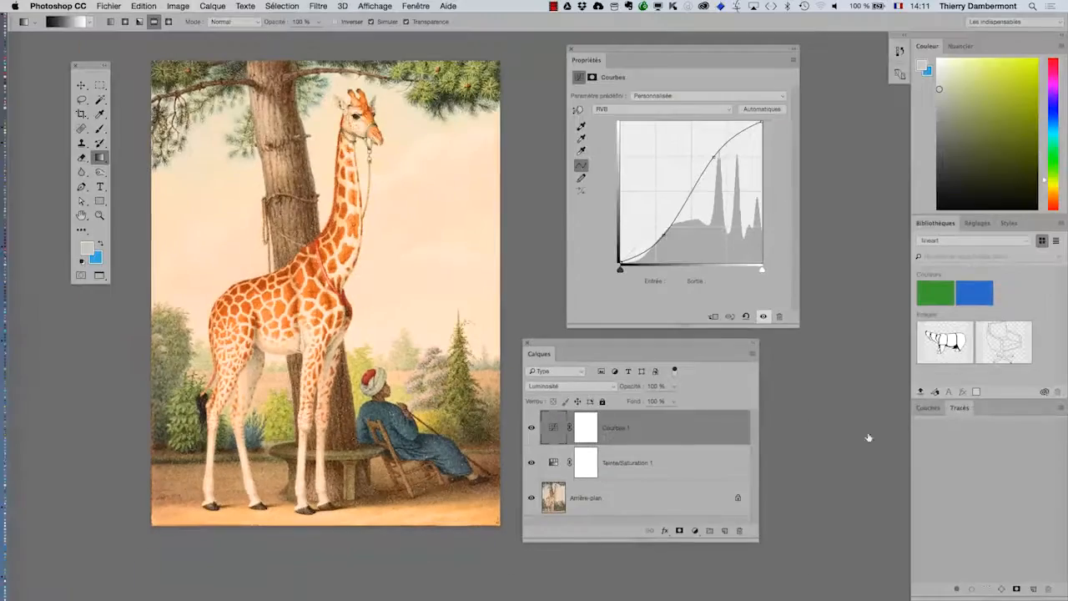
Move the RVB curve's highlight point to Entrée 158, Sortie 179, and raise the shadow point slightly.
mouse_move(715, 156)
left_mouse_down()
mouse_move(718, 171)
mouse_move(708, 157)
left_mouse_up()
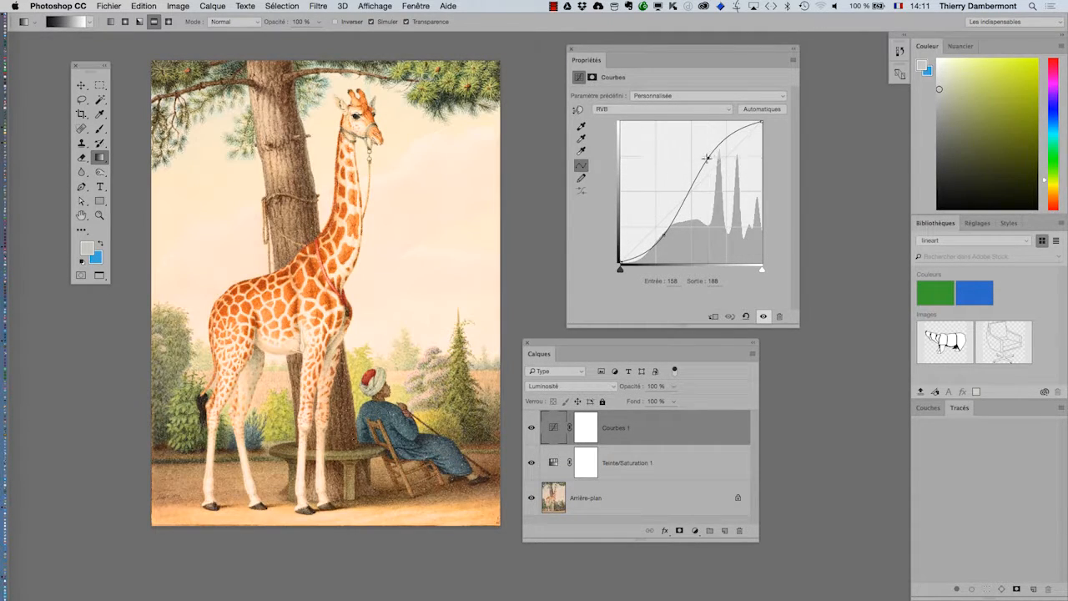
left_click_drag(660, 231, 663, 229)
left_click_drag(708, 158, 708, 163)
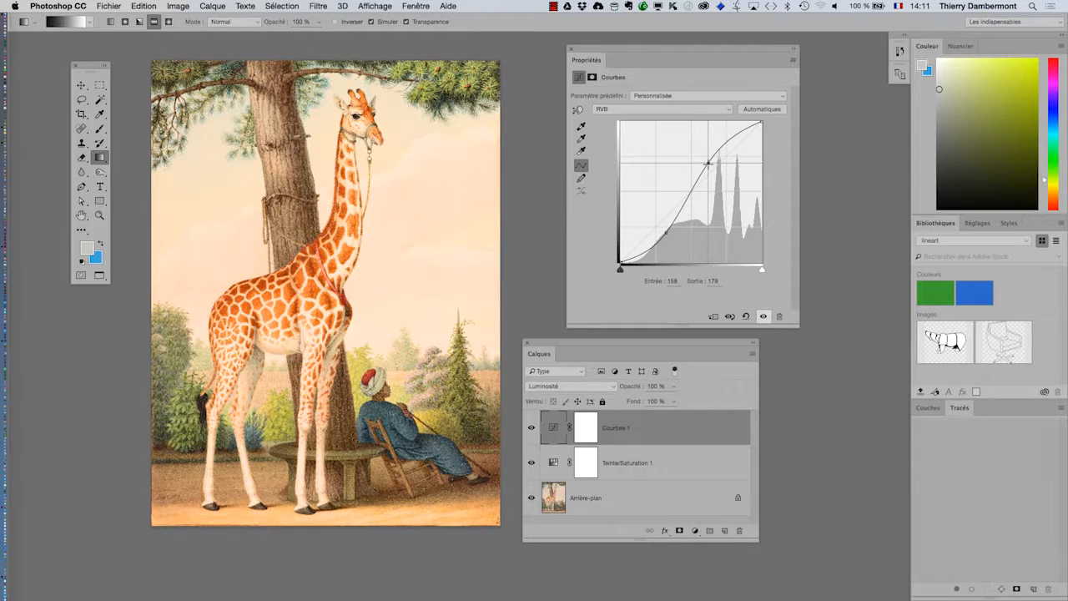
Switch Courbes 1 to Normal blending for comparison, and set it back to Luminosité.
left_click(588, 386)
left_click(584, 136)
left_click(576, 386)
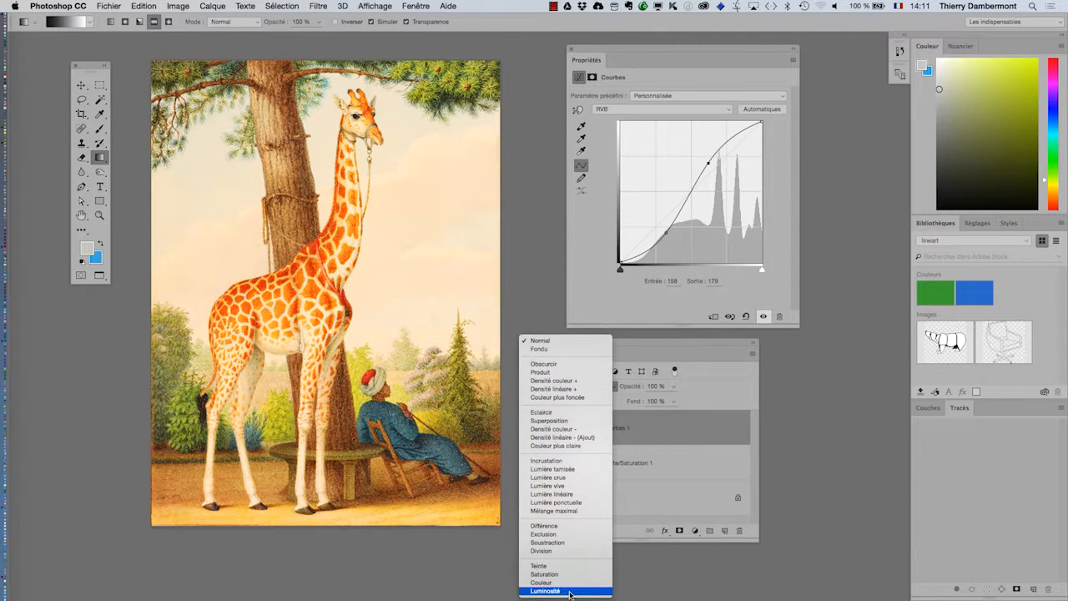
left_click(570, 591)
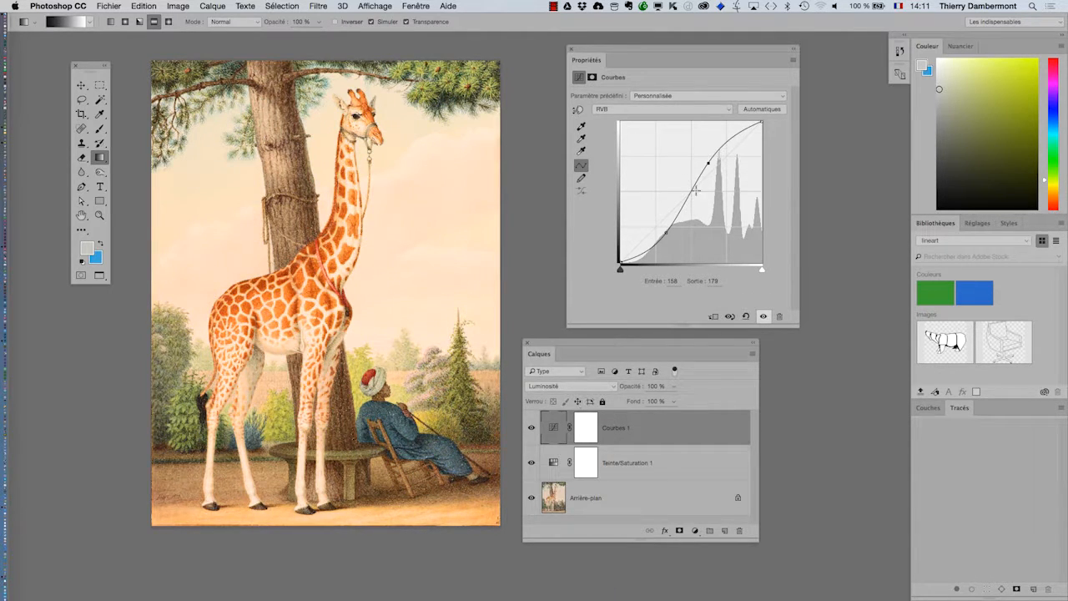
Raise the curve's highlight point to Entrée 156, Sortie 188, and compare the result with the placed giraffe in InDesign.
left_click_drag(707, 164, 706, 158)
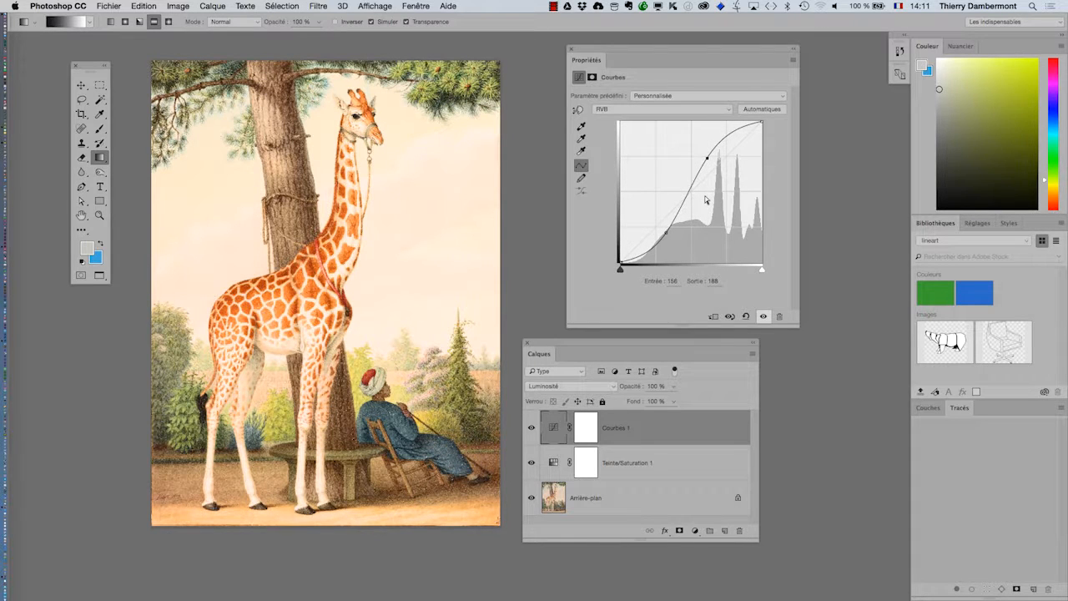
key("super+Tab")
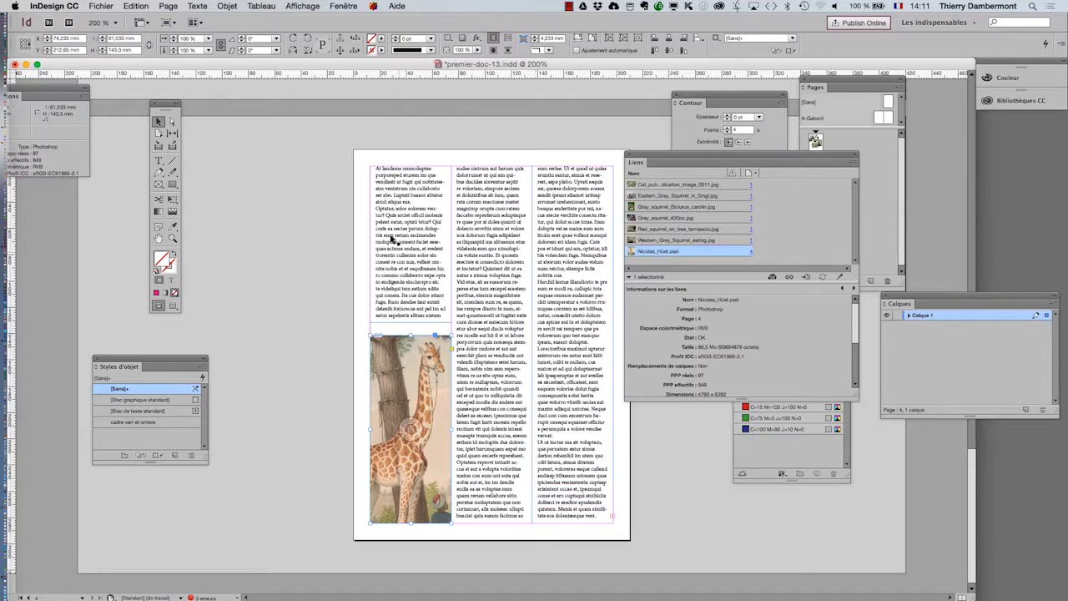
key("super+Tab")
left_click(451, 297)
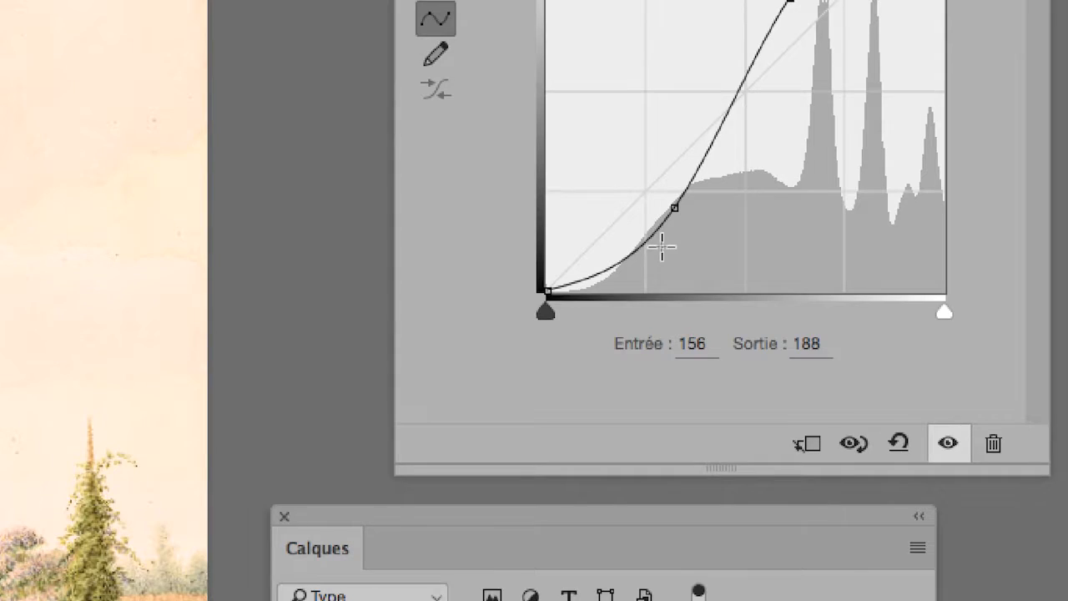
Add an outer shadow point at Entrée 50, Sortie 18 and an outer highlight point at Entrée 200, Sortie 236 to the RVB curve.
left_click(613, 267)
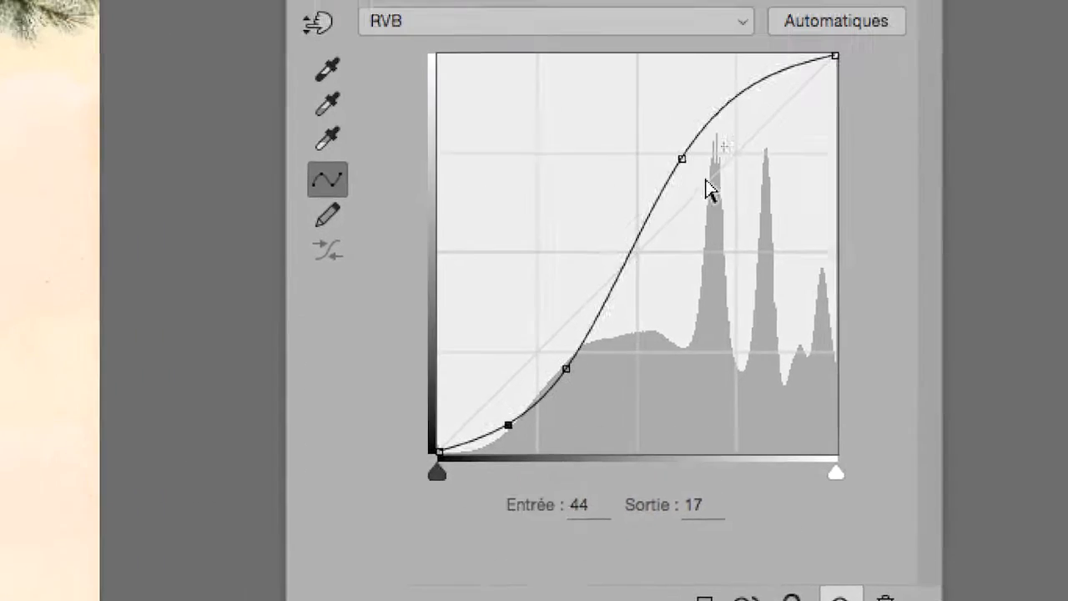
left_click(714, 157)
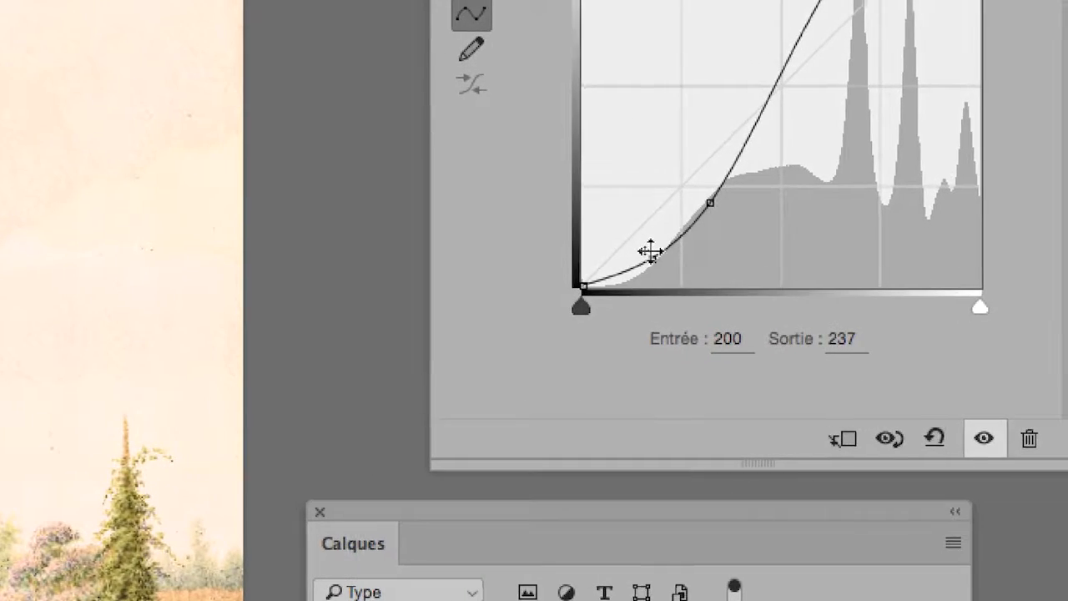
mouse_move(473, 498)
left_mouse_down()
mouse_move(469, 484)
mouse_move(477, 503)
left_mouse_up()
left_click_drag(651, 254, 651, 252)
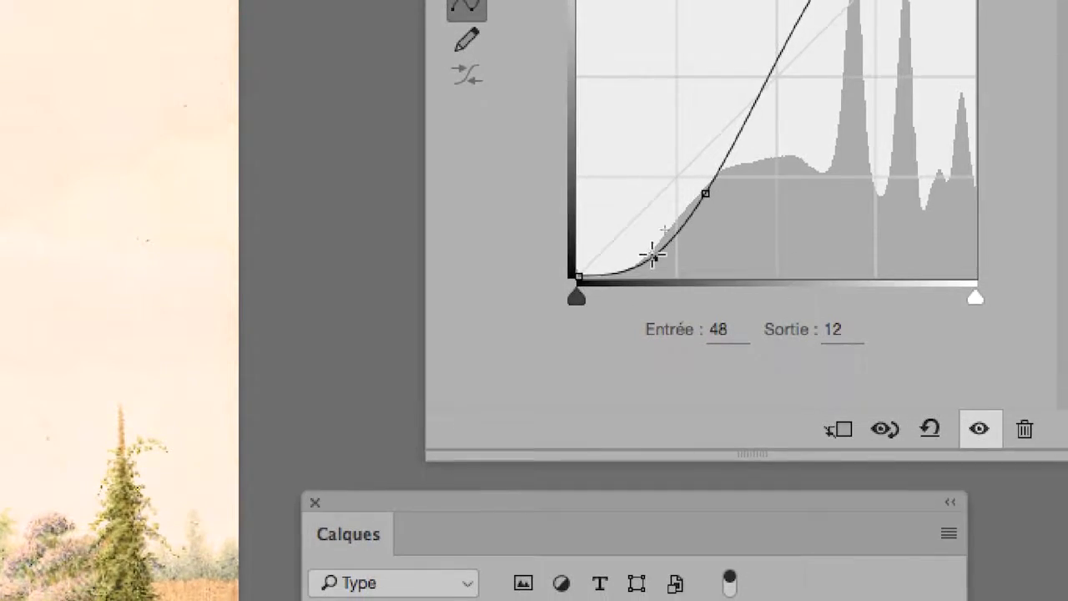
left_click_drag(715, 159, 706, 151)
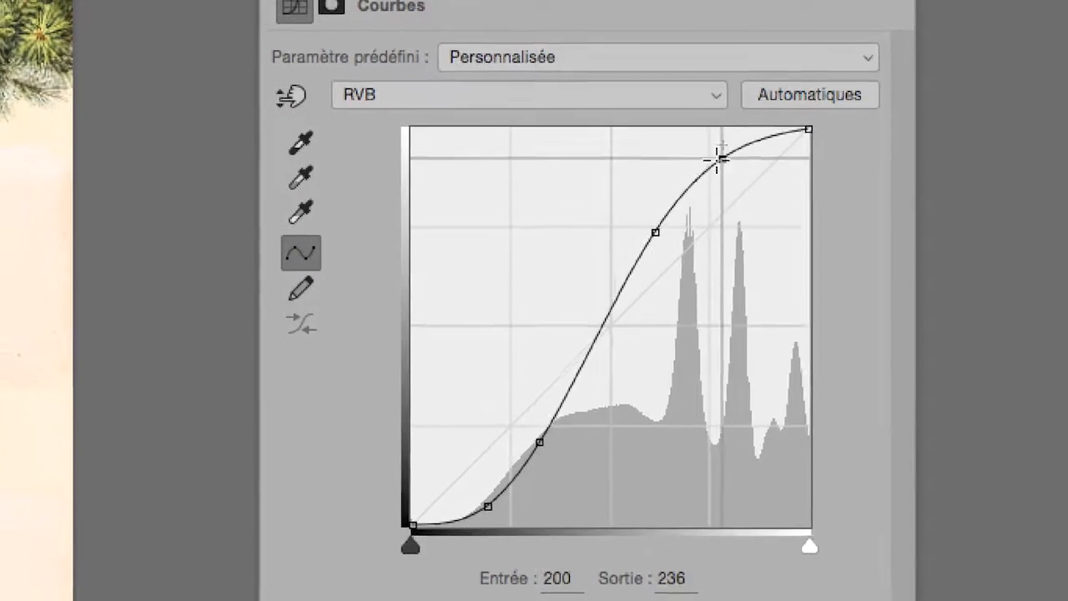
left_click_drag(654, 254, 635, 234)
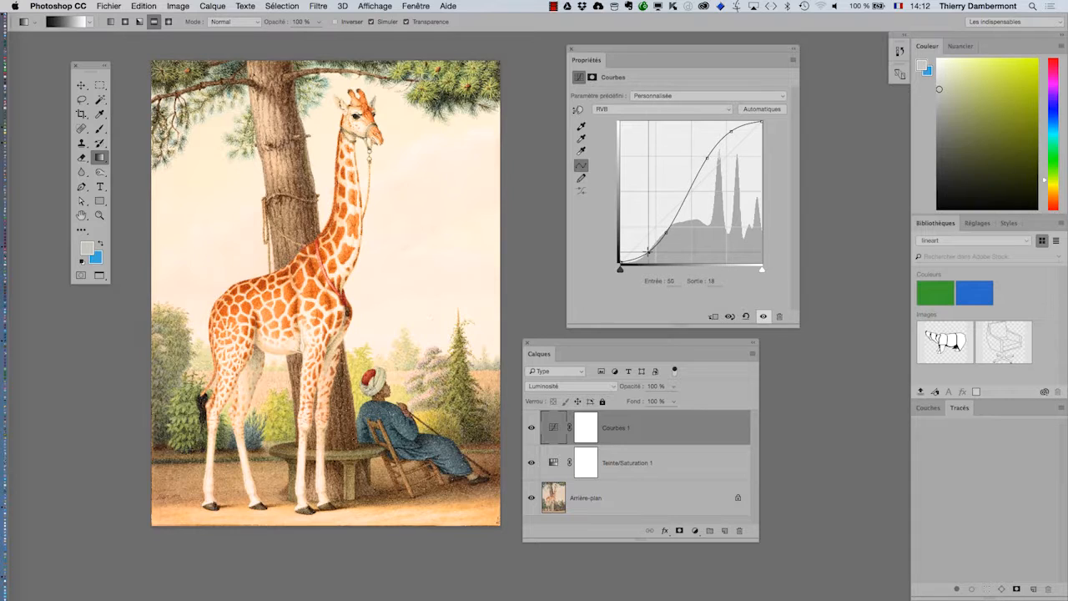
Readjust the two outer curve points, placing the highlight one at Entrée 198, Sortie 230 and raising the shadow one.
left_click_drag(649, 255, 652, 258)
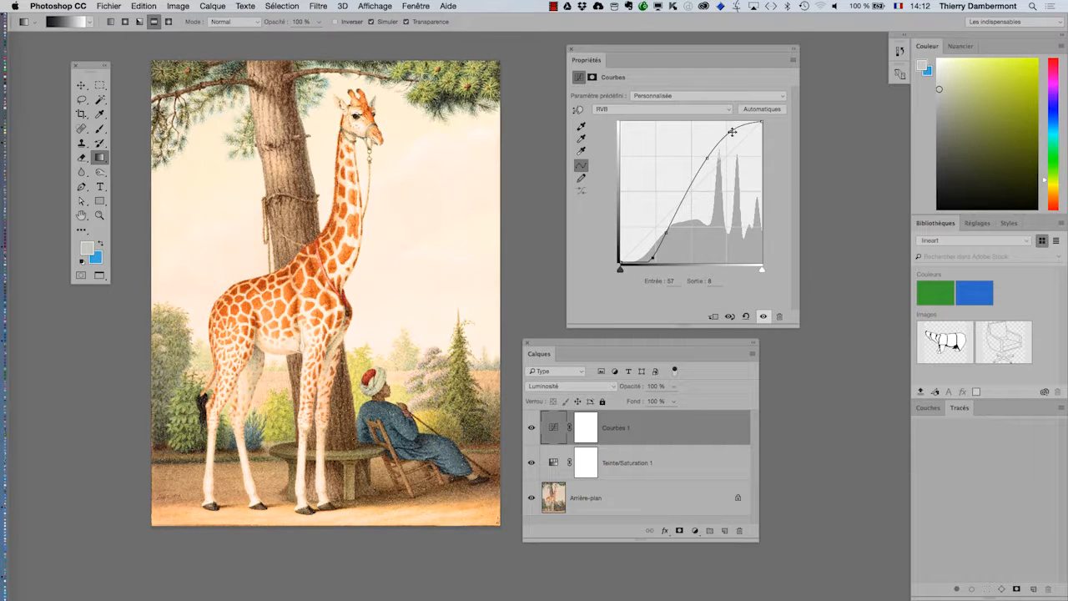
left_click_drag(731, 132, 733, 138)
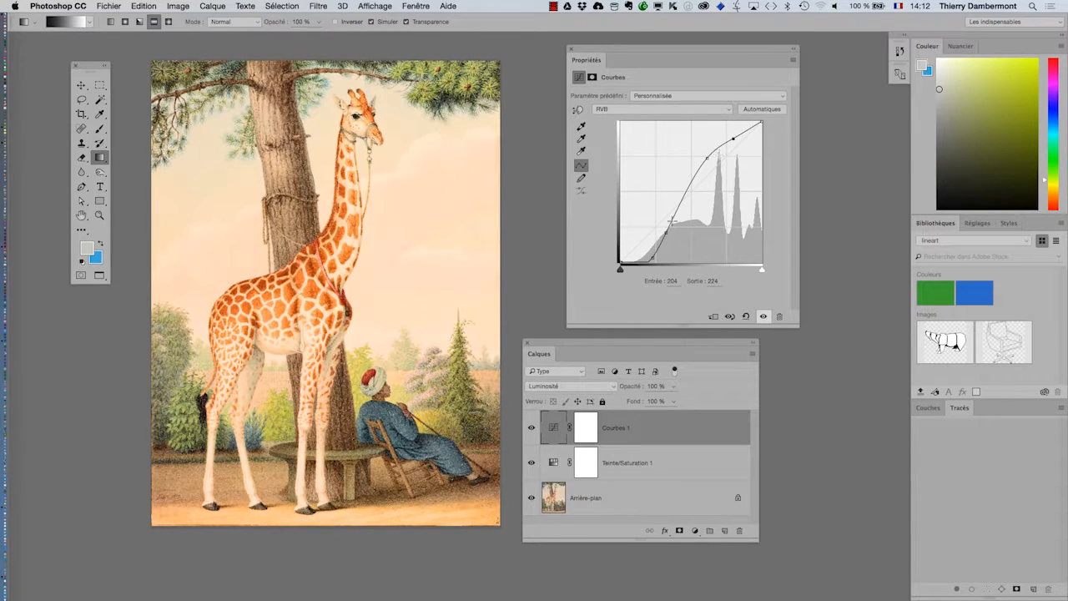
mouse_move(652, 256)
left_mouse_down()
mouse_move(642, 246)
mouse_move(649, 254)
left_mouse_up()
left_click_drag(732, 140, 729, 134)
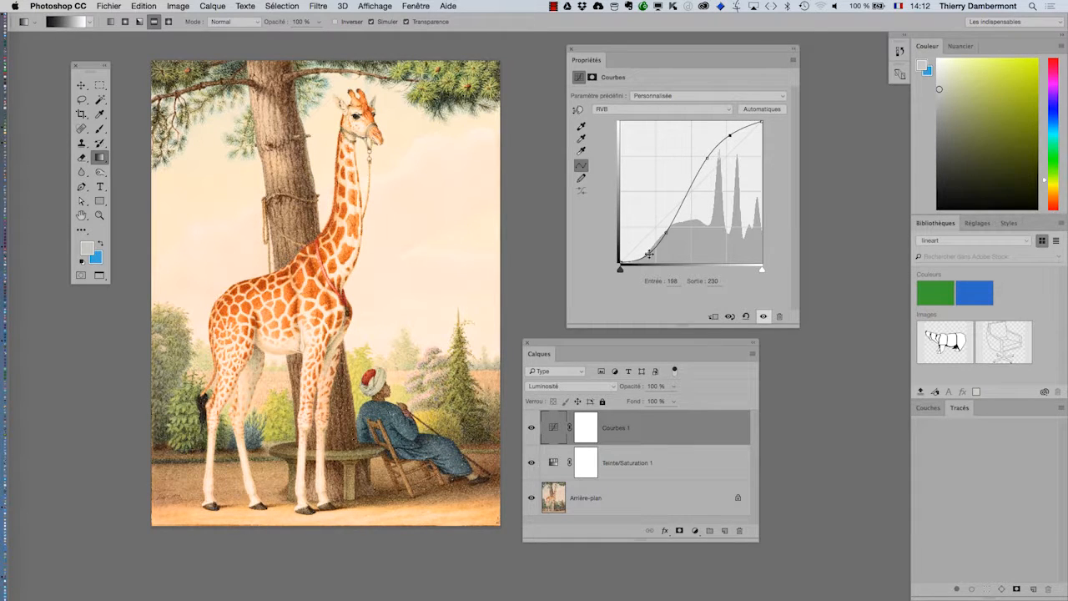
left_click_drag(649, 252, 646, 247)
Move the Propriétés panel away from the image, and shift the curve's inner shadow point to Entrée 90, Sortie 62.
left_click_drag(665, 49, 701, 46)
mouse_move(743, 155)
left_mouse_down()
mouse_move(741, 142)
mouse_move(741, 155)
left_mouse_up()
left_click_drag(700, 230, 705, 225)
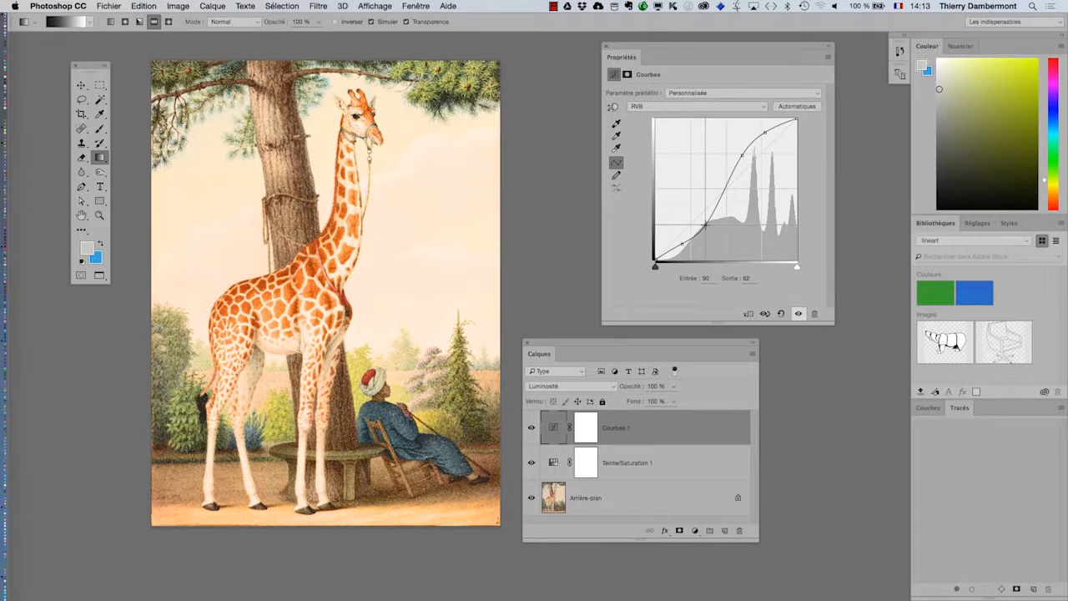
Compare with the InDesign layout, save the adjusted giraffe PSD in Photoshop and return to InDesign.
key("super+Tab")
key("super+Tab")
key("Tab")
left_click(120, 5)
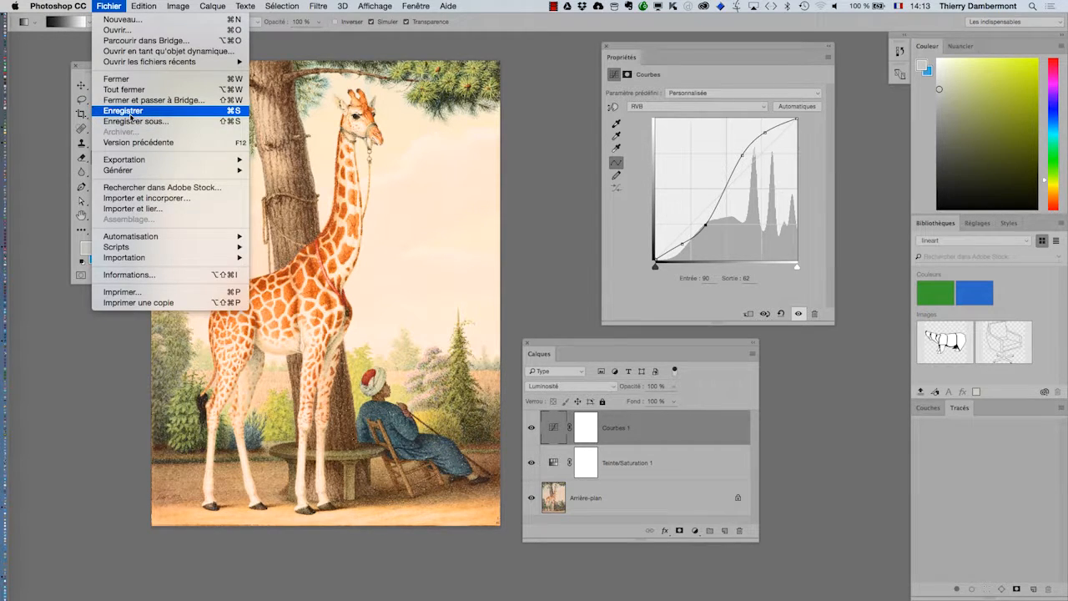
left_click(130, 115)
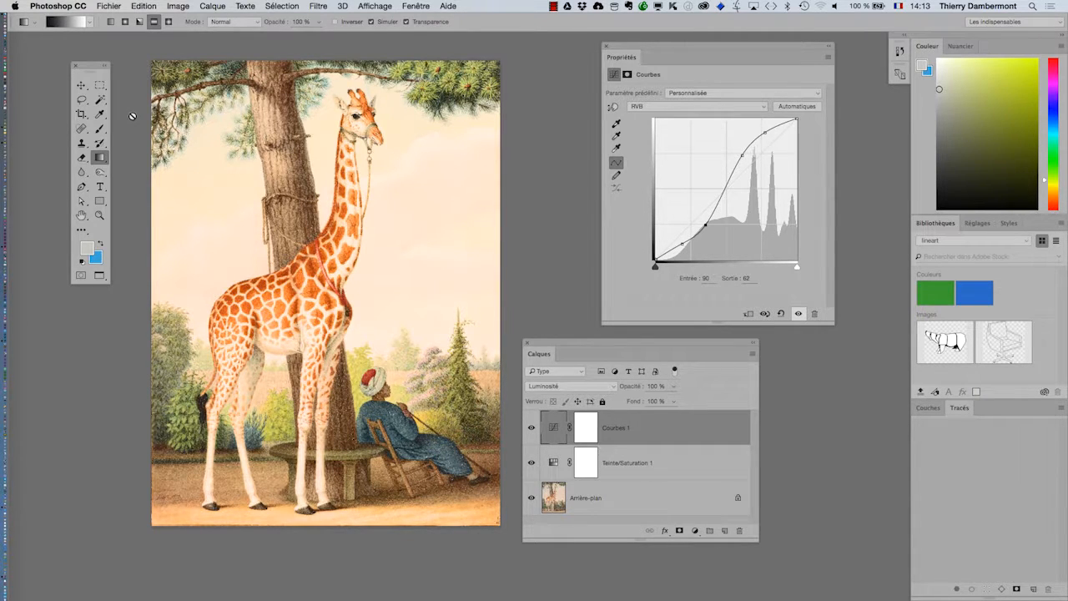
key("super+Tab")
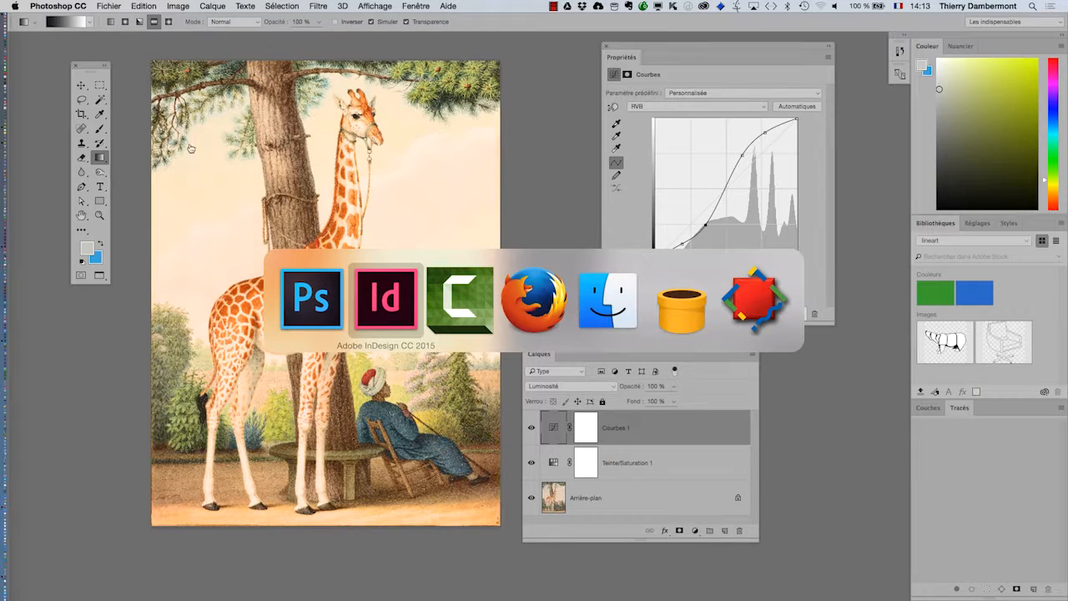
left_click(397, 302)
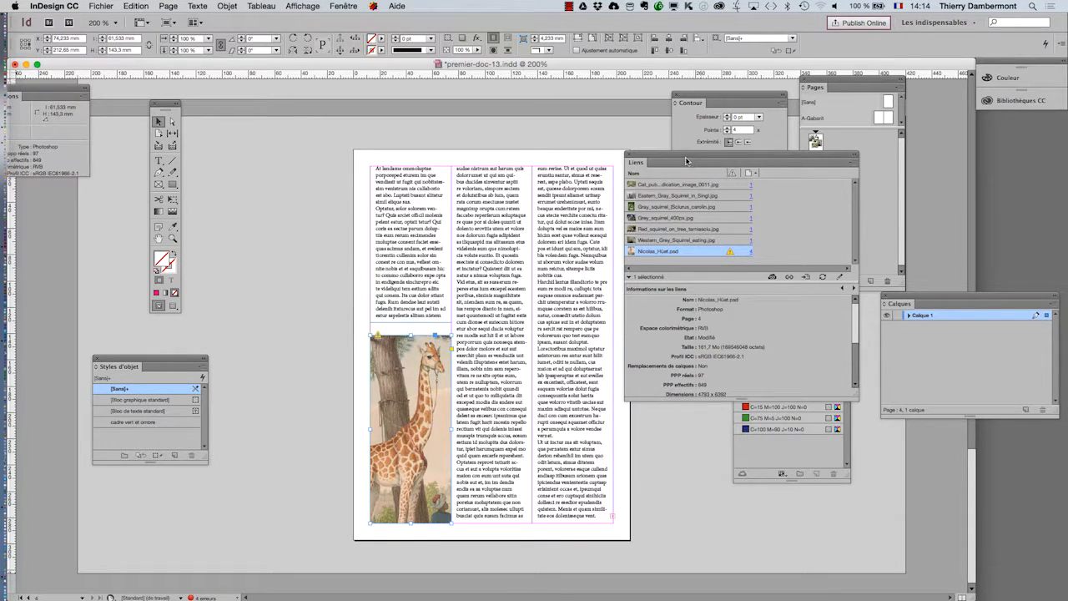
Move the Liens panel over the first text column, and examine the update commands for the modified giraffe PSD link and its frame content.
left_click_drag(680, 158, 280, 70)
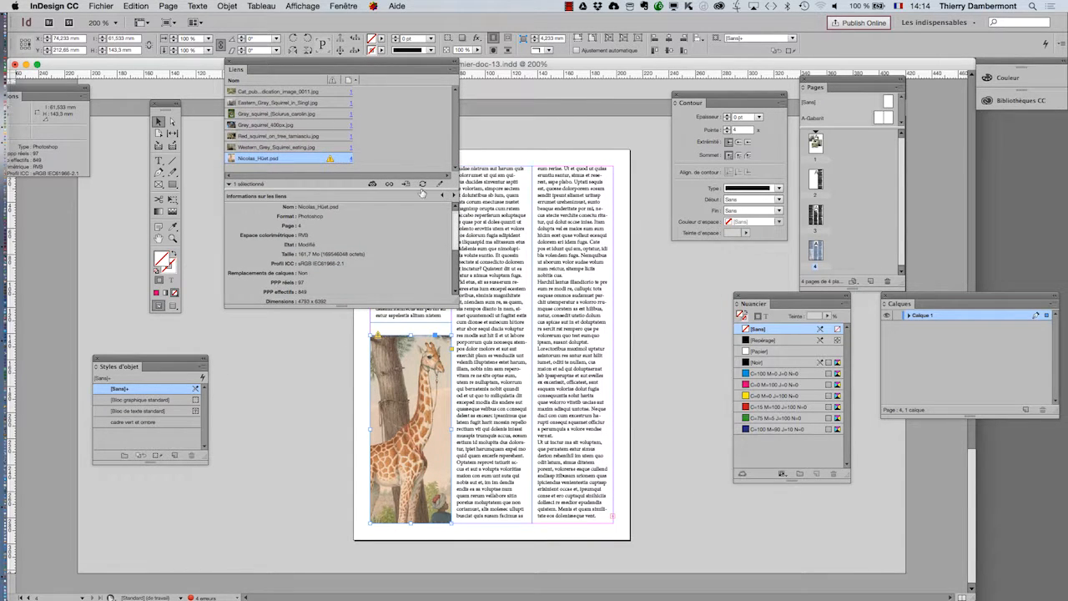
left_click_drag(413, 186, 393, 199)
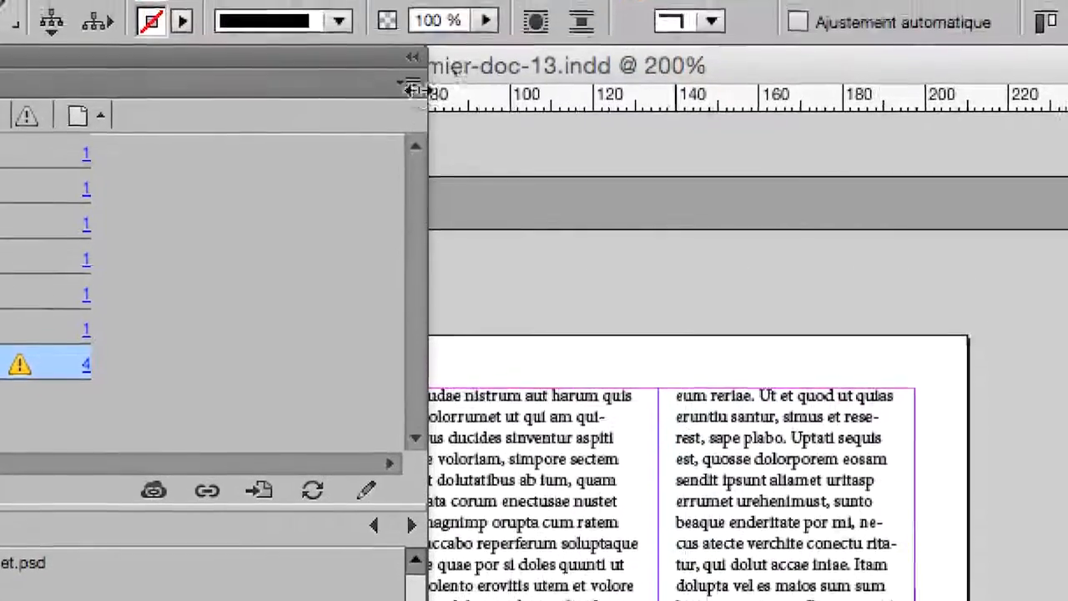
left_click(414, 87)
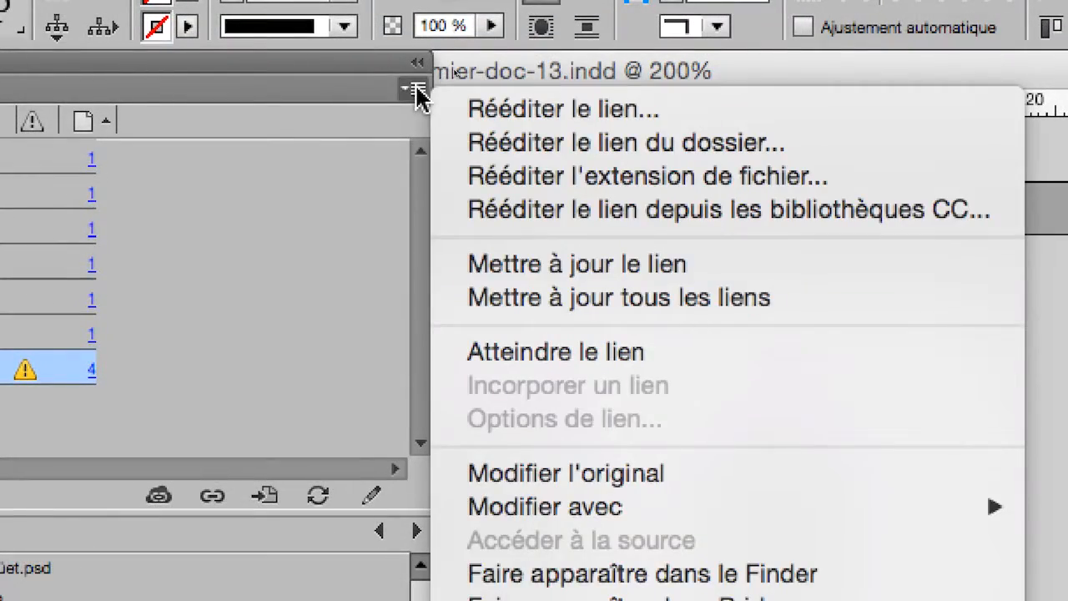
left_click(414, 88)
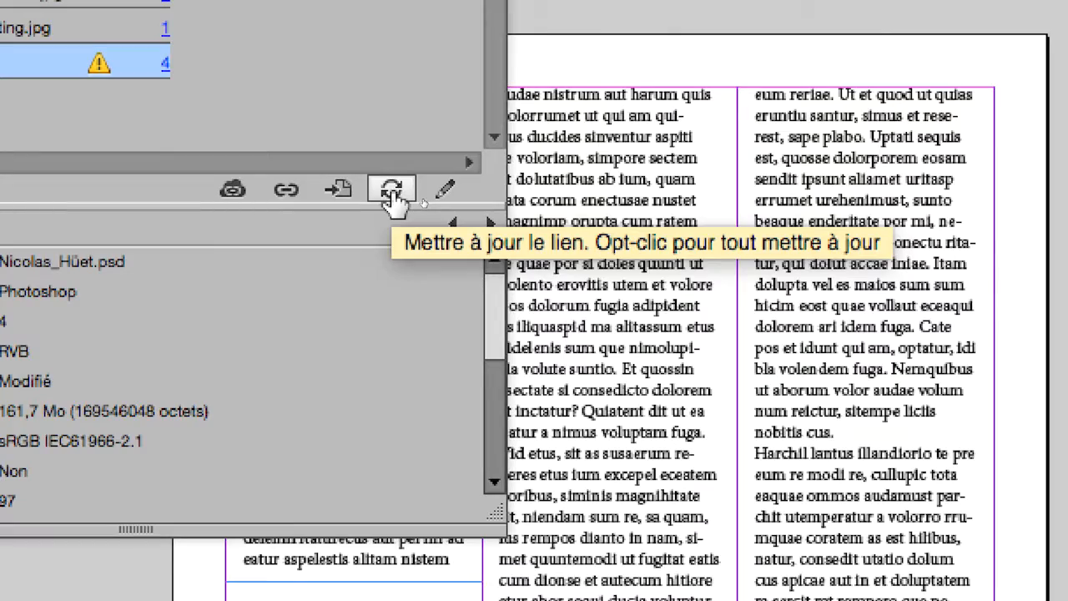
left_click(392, 192)
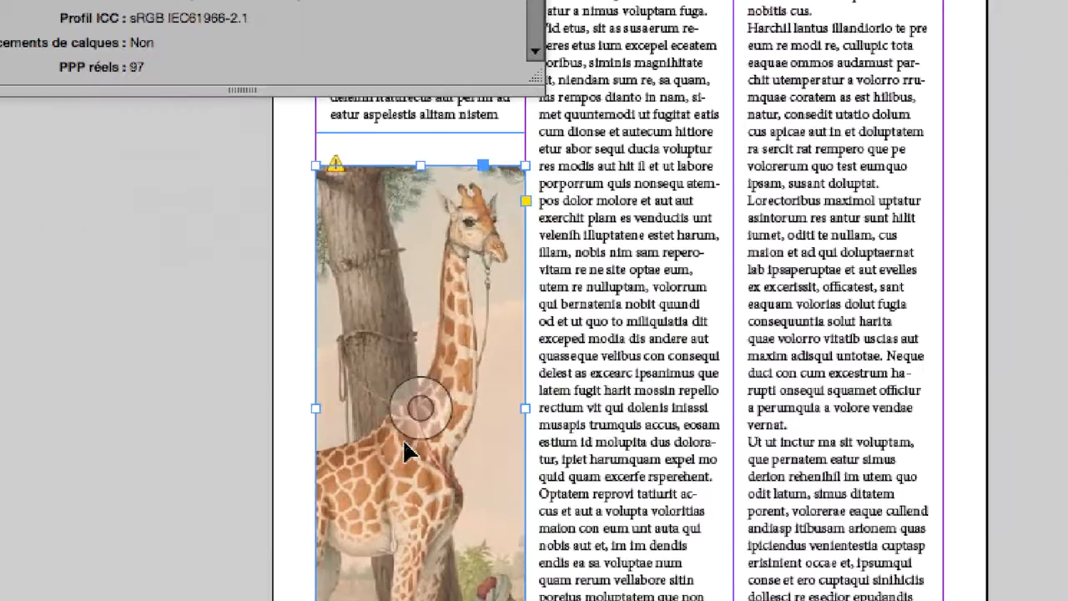
left_click(405, 445)
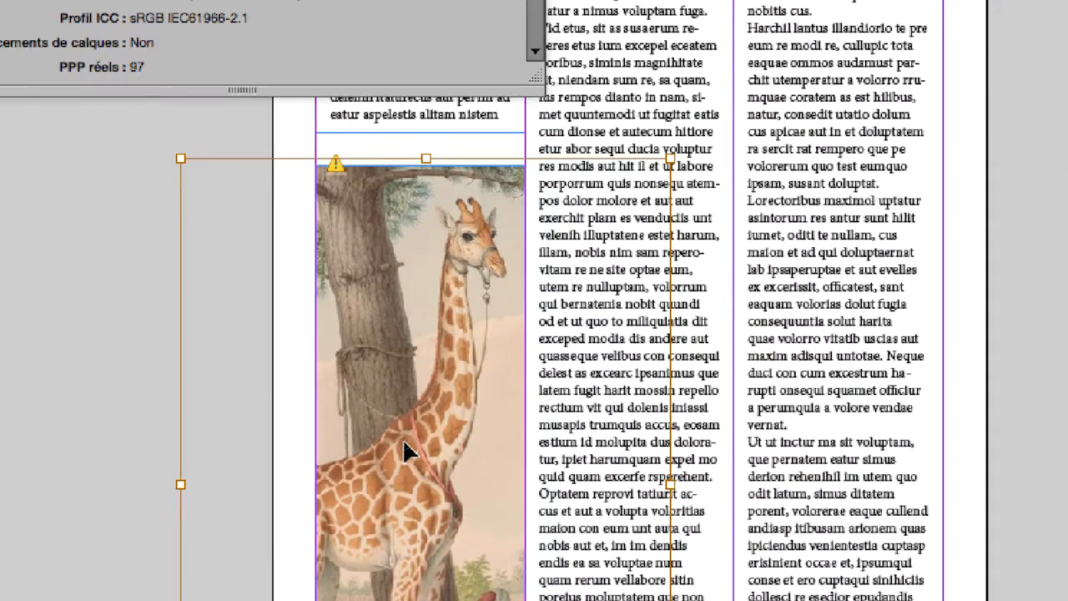
double_click(402, 443)
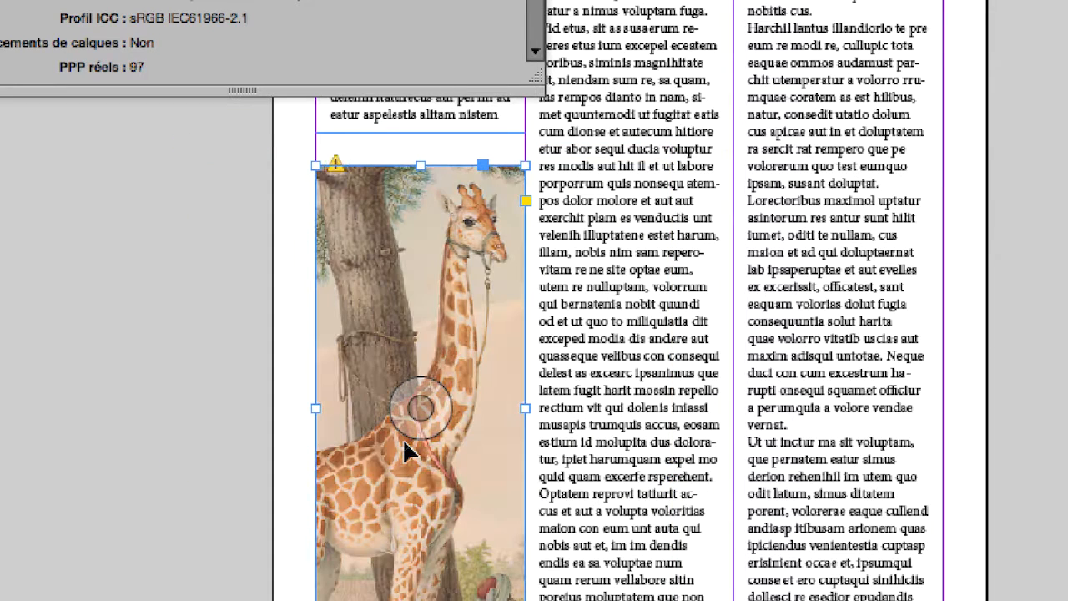